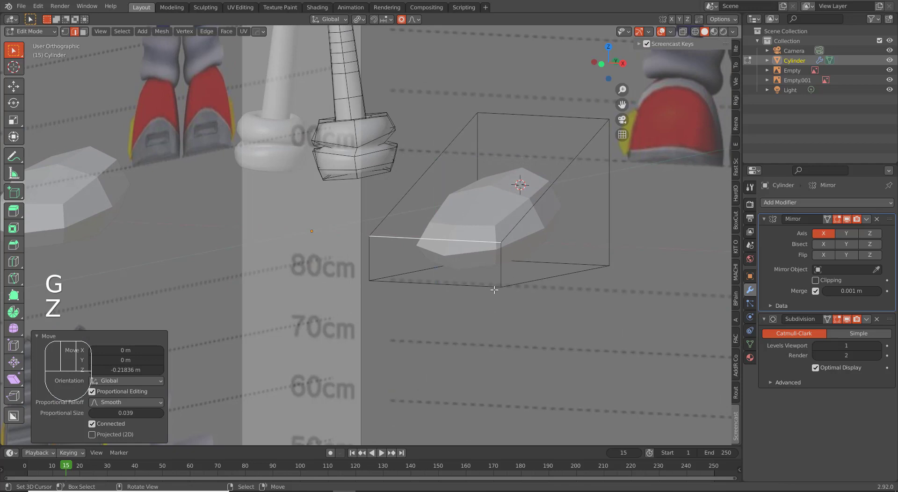
Scale the two vertical edges at the toe end of the box along X to about 0.171, using Median Point as pivot
left_click(503, 260)
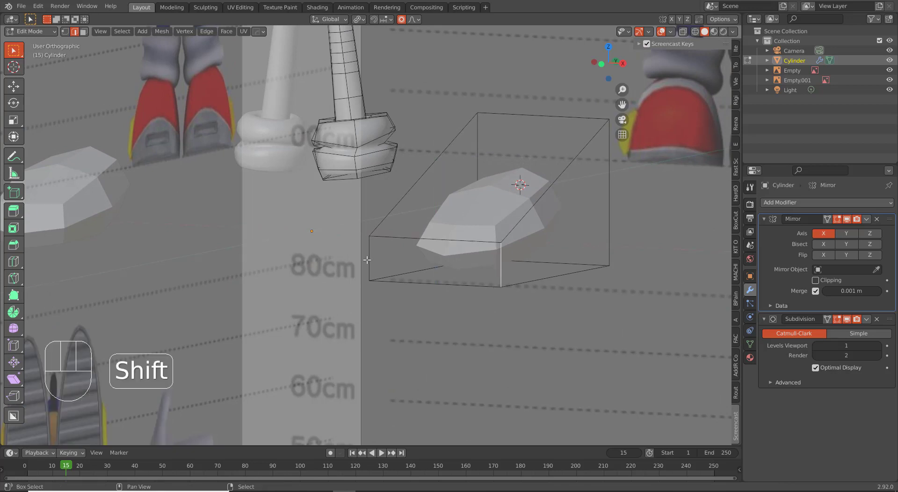
key("s")
key("x")
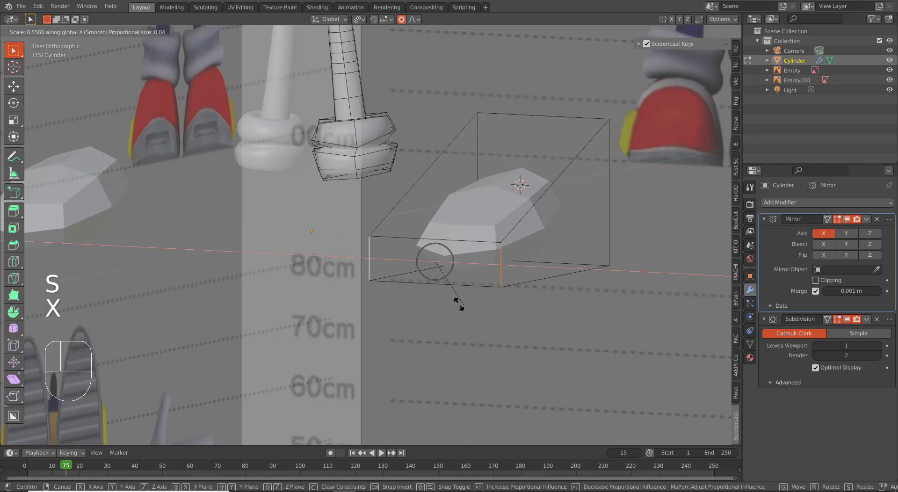
left_click(506, 310)
key("period")
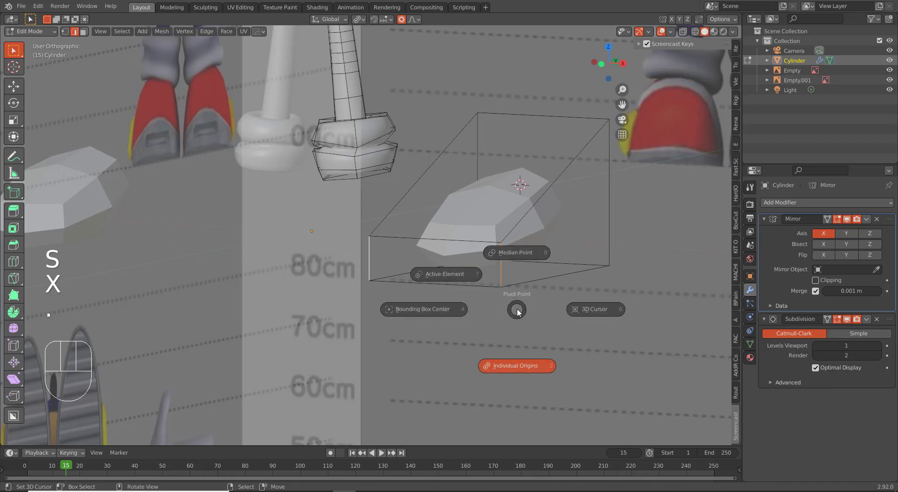
left_click(246, 258)
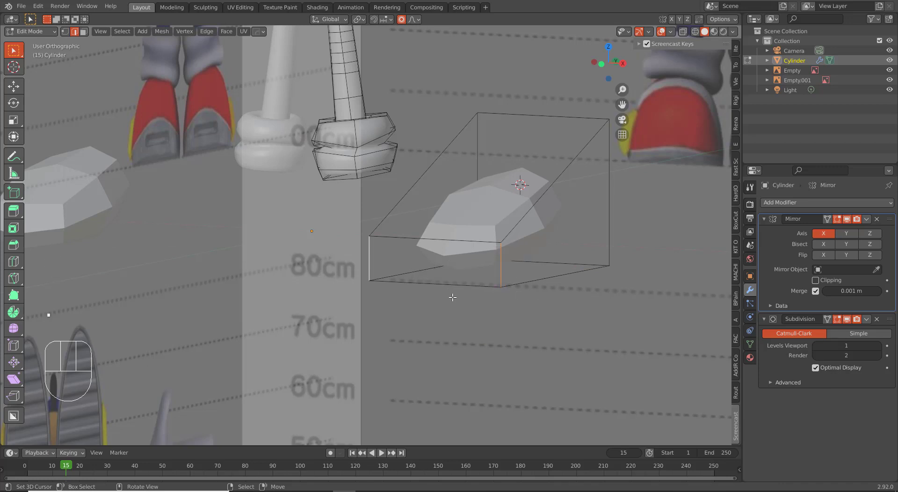
key("period")
left_click(453, 257)
key("s")
key("x")
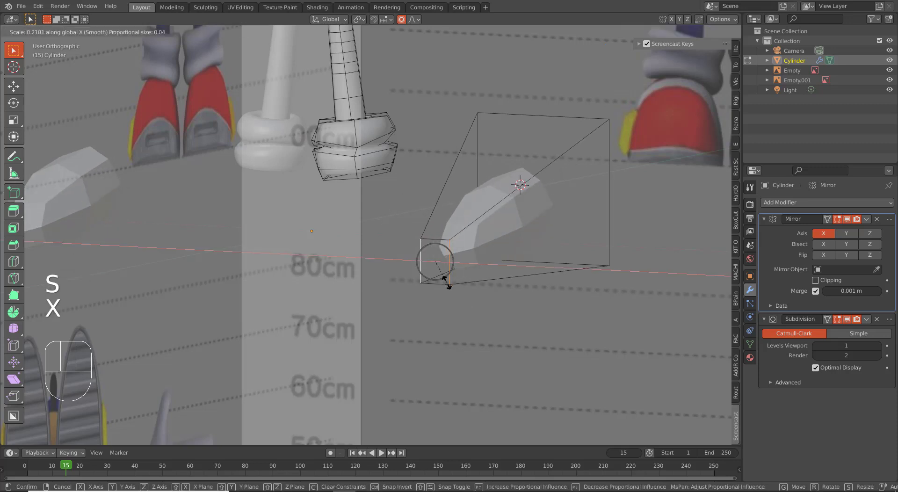
left_click(440, 280)
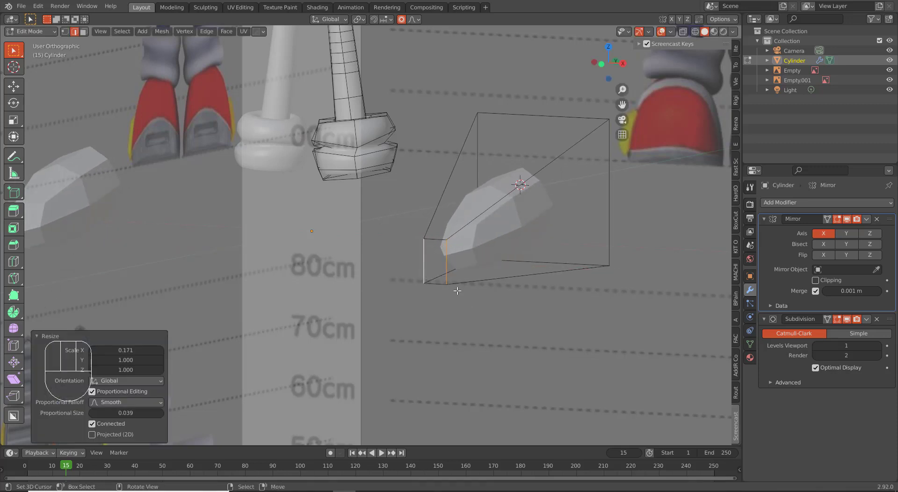
Lower the upper edge of the toe end by about 0.064 m along Z
left_click(434, 240)
key("g")
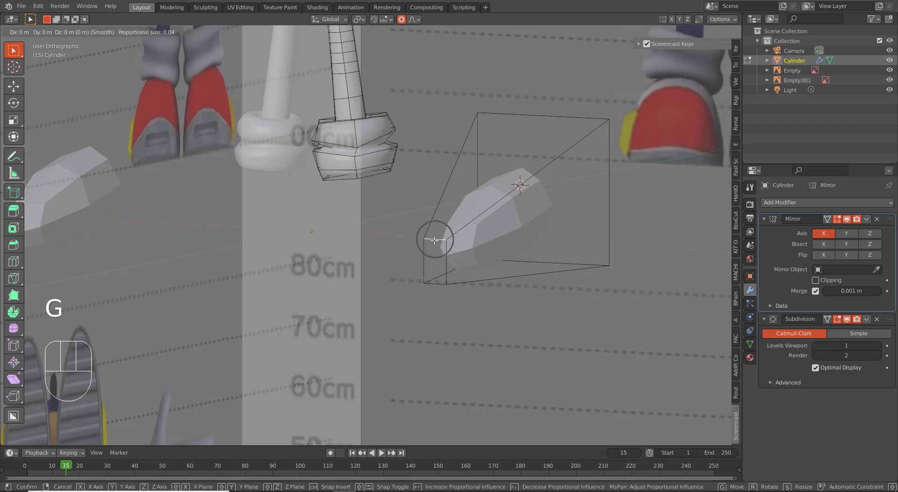
key("z")
left_click(436, 273)
Move the small toe-end face along Y toward the heel to shorten the shoe
middle_click_drag(436, 274, 301, 343)
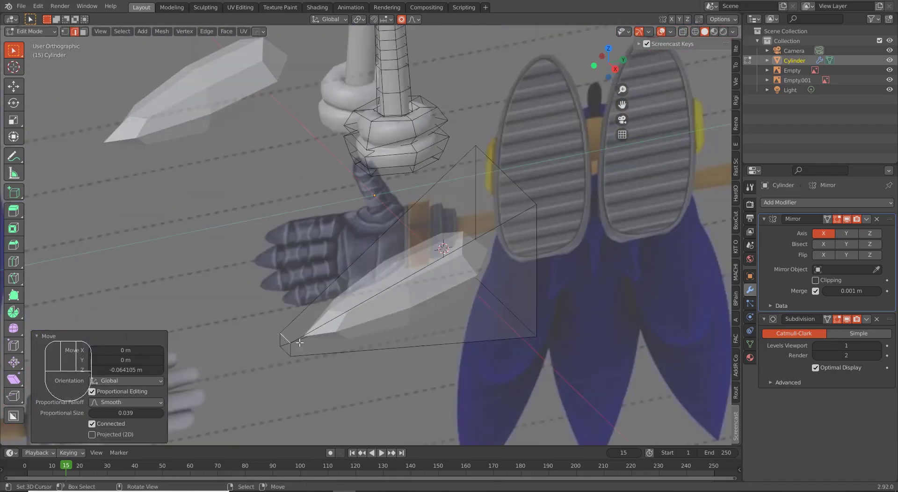
key("3")
key("g")
key("y")
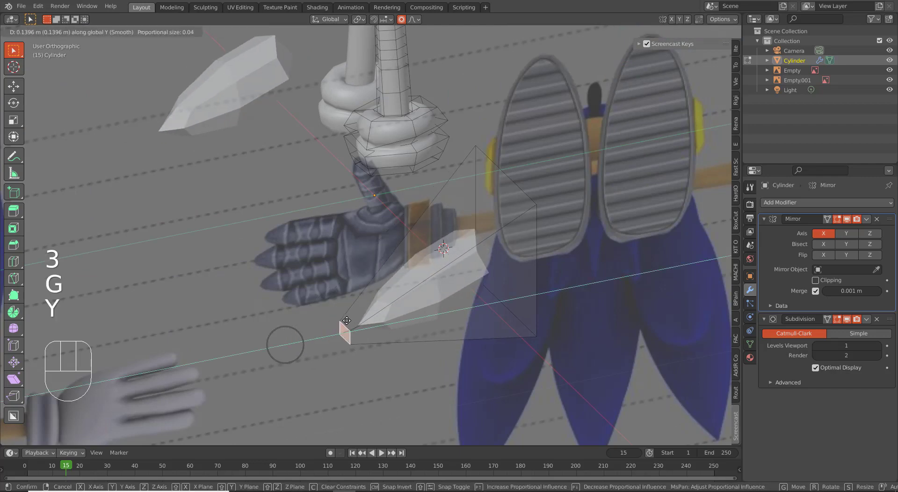
left_click(286, 342)
Lower the upper edge at the heel end of the shoe block along Z
middle_click_drag(287, 343, 500, 197)
key("2")
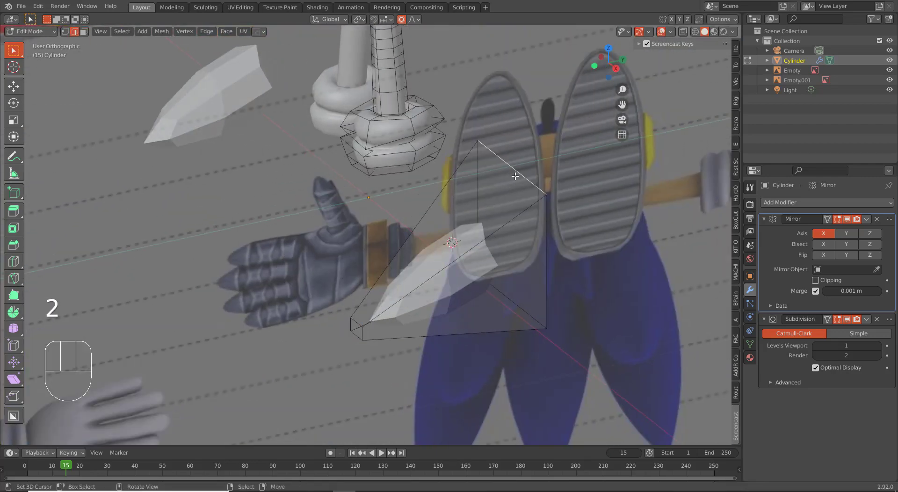
key("g")
key("z")
left_click(440, 355)
Add a vertical loop cut across the middle of the shoe's length and raise its top edge along Z
middle_click_drag(439, 355, 448, 288)
key("ctrl+r")
left_click(424, 265)
right_click(420, 273)
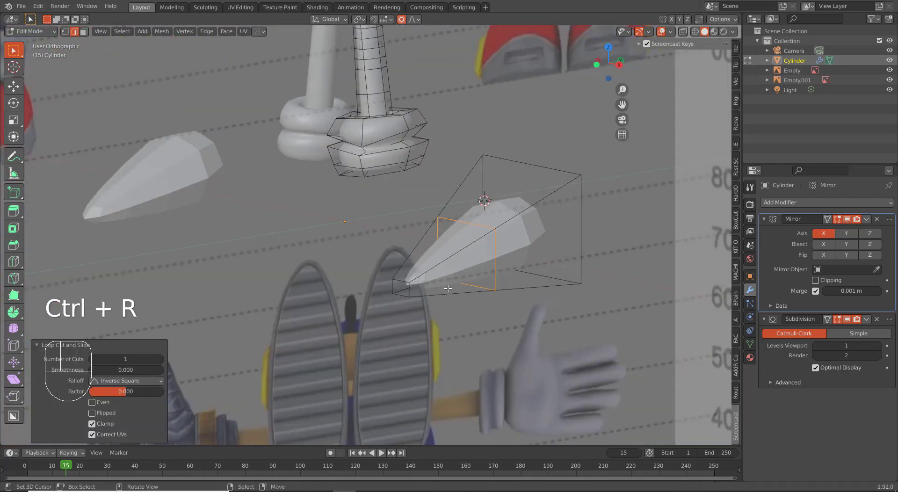
left_click(477, 228)
right_click(474, 218)
key("g")
key("z")
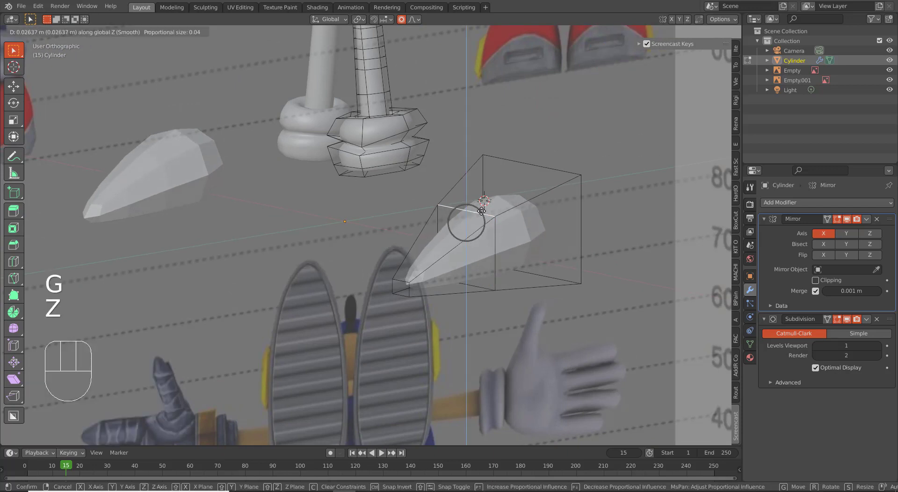
left_click(482, 200)
Add a horizontal loop cut around the shoe and slide it close to the bottom with a factor of about 0.91
middle_click_drag(481, 201, 552, 286)
key("ctrl+r")
left_click(460, 252)
right_click(460, 252)
key("g")
key("g")
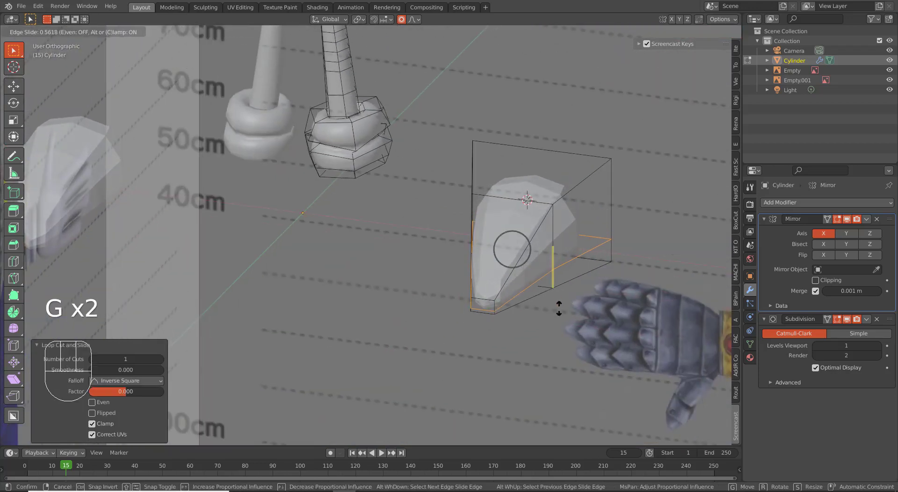
left_click(562, 322)
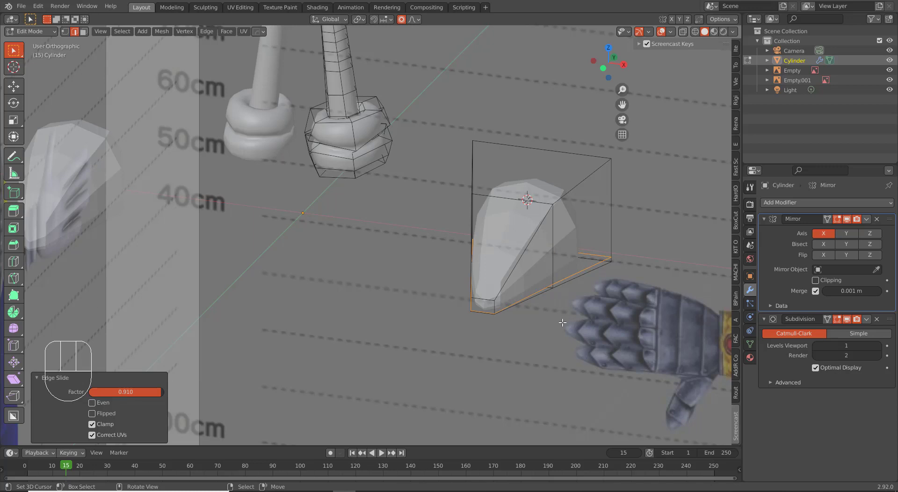
Widen the shoe's middle vertical edge loop by scaling it along X to about 1.296
left_click(580, 305, "alt")
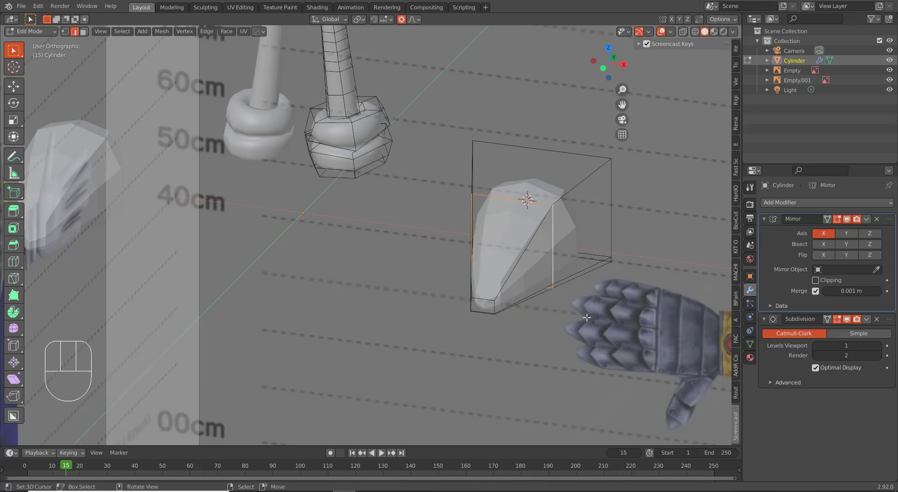
key("s")
key("x")
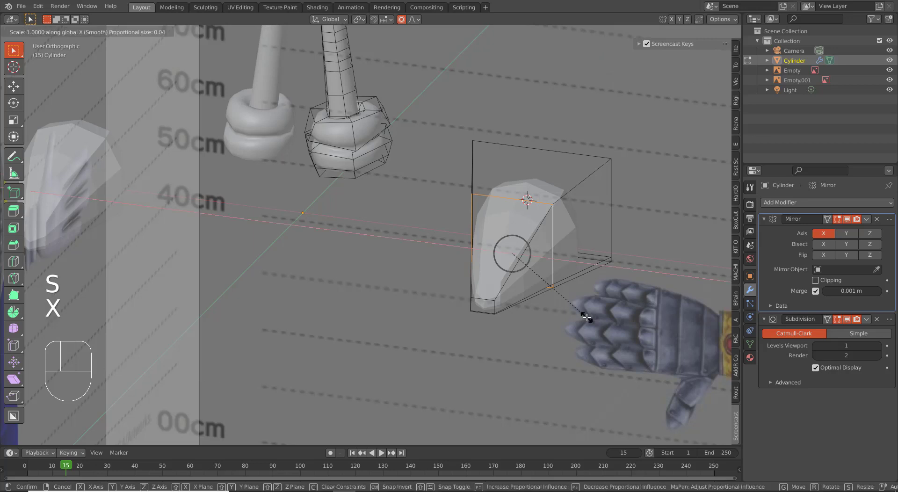
left_click(618, 323)
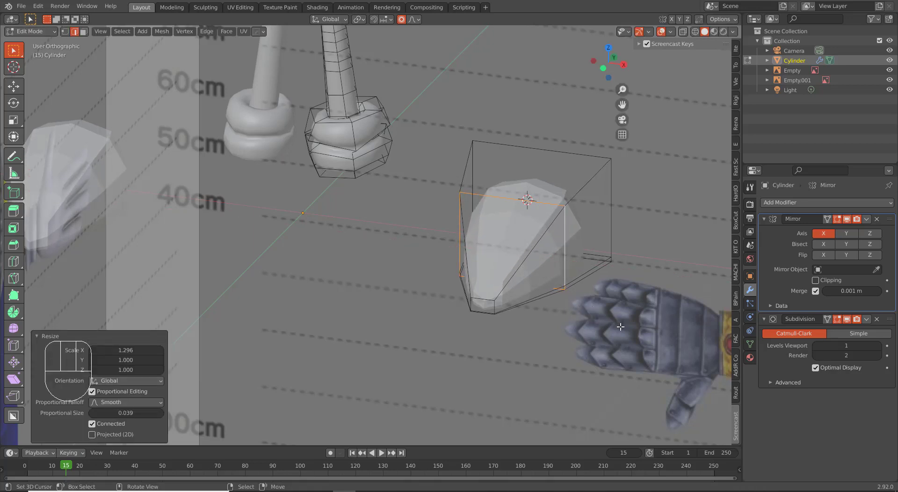
Add a second horizontal loop cut around the shoe at about mid height
middle_click_drag(520, 254, 398, 281)
key("ctrl+r")
right_click(397, 284)
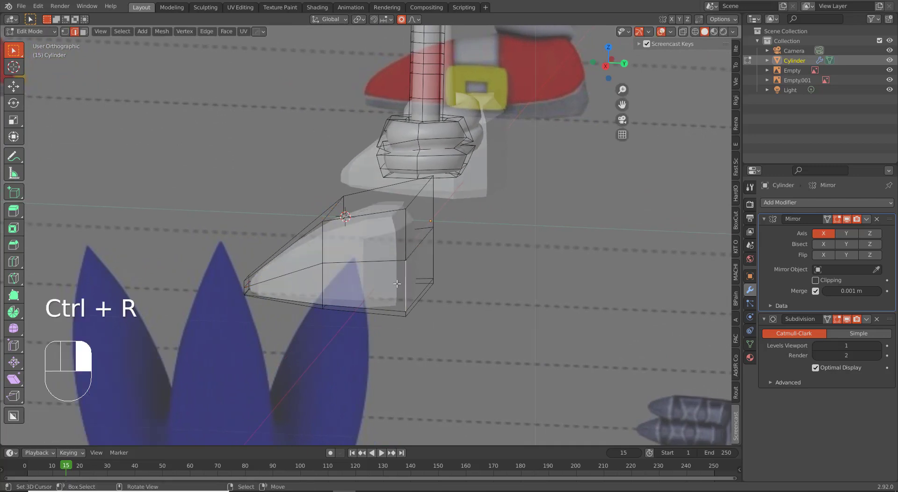
Move the two lower heel faces outward along Y by about 0.047 m
key("3")
right_click(424, 293, "shift")
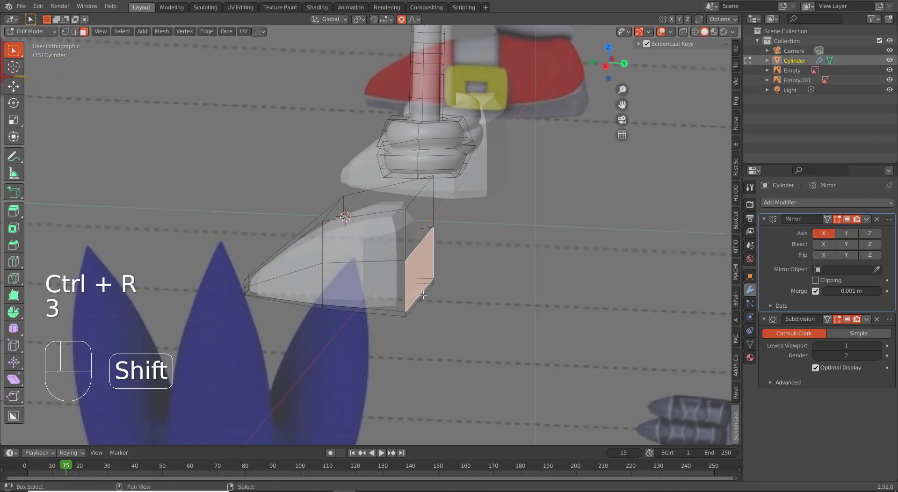
right_click(423, 297, "shift")
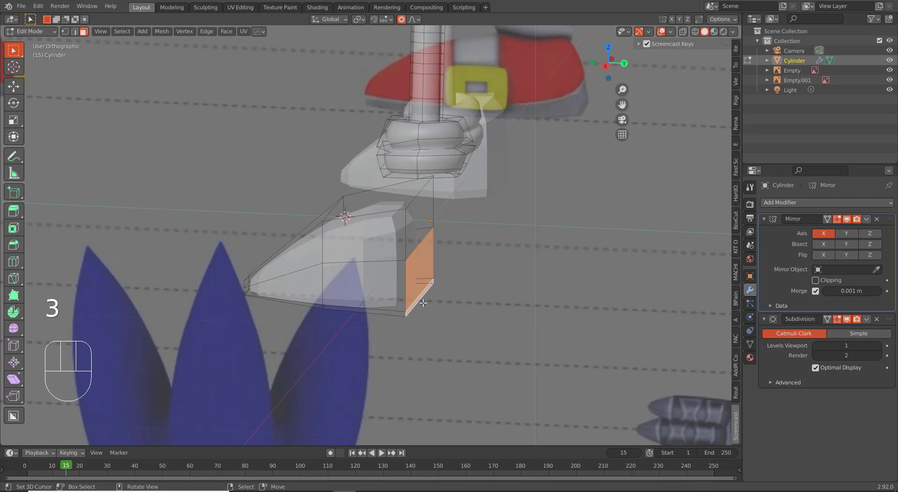
key("g")
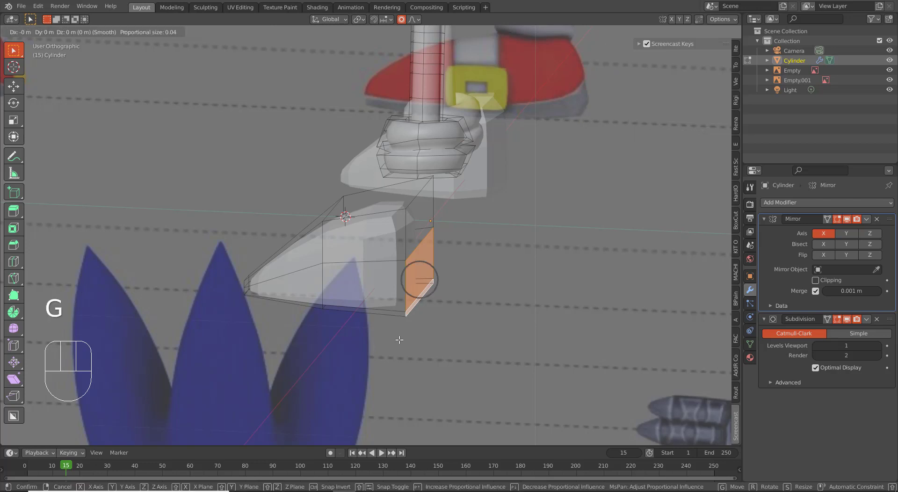
key("x")
key("y")
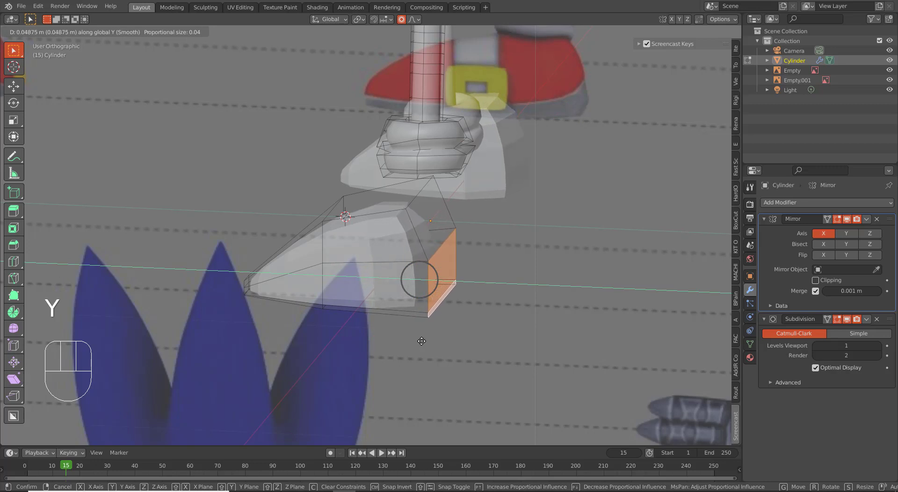
left_click(419, 341)
Narrow the shoe's rear top face by scaling it along X to about 0.685
middle_click_drag(421, 341, 458, 311)
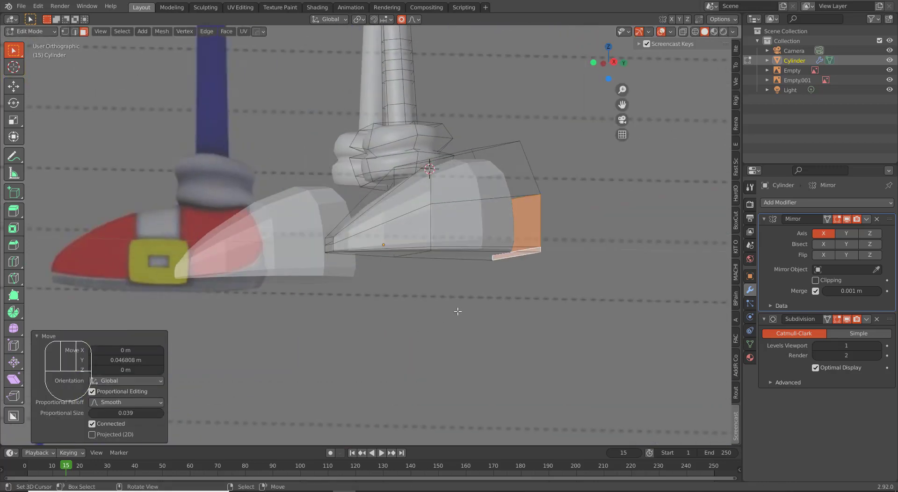
middle_click_drag(465, 269, 546, 163)
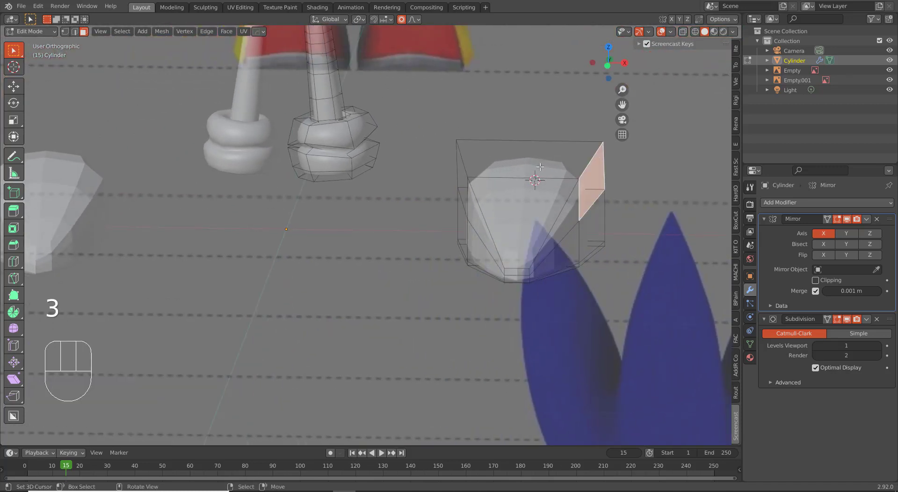
right_click(540, 167)
key("s")
key("x")
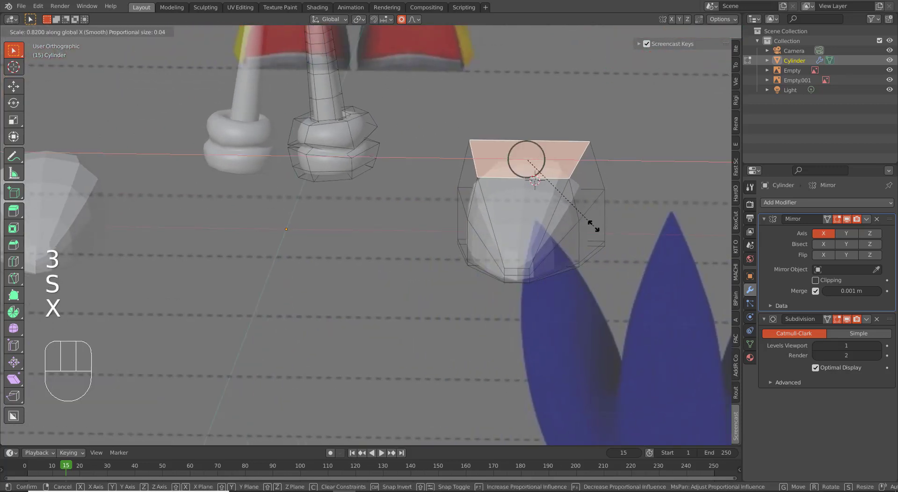
left_click(577, 218)
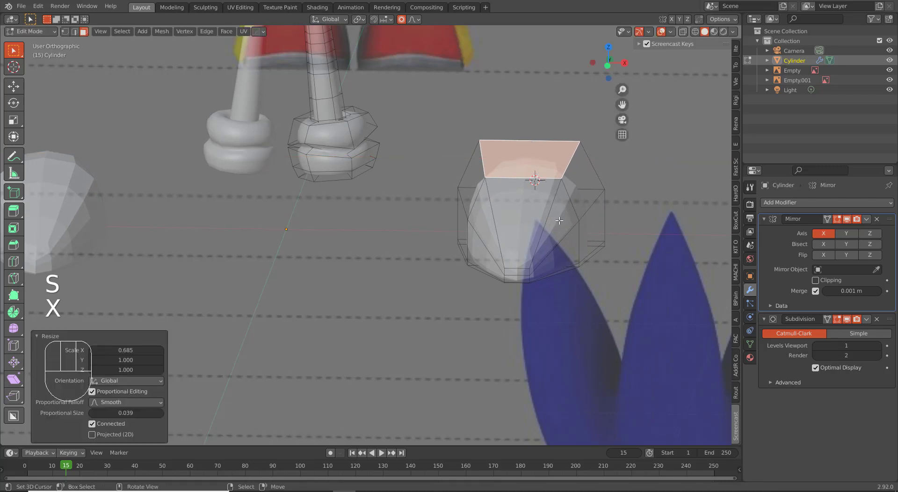
Narrow the sloping front top face along X to about 0.676, with the proportional editing size reduced to about 0.012
right_click(527, 220)
key("s")
key("x")
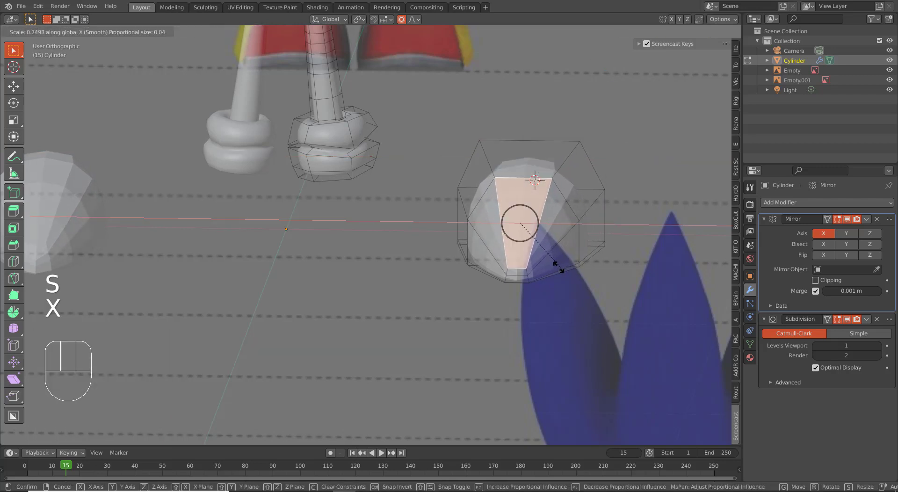
scroll(556, 265, "up", 3)
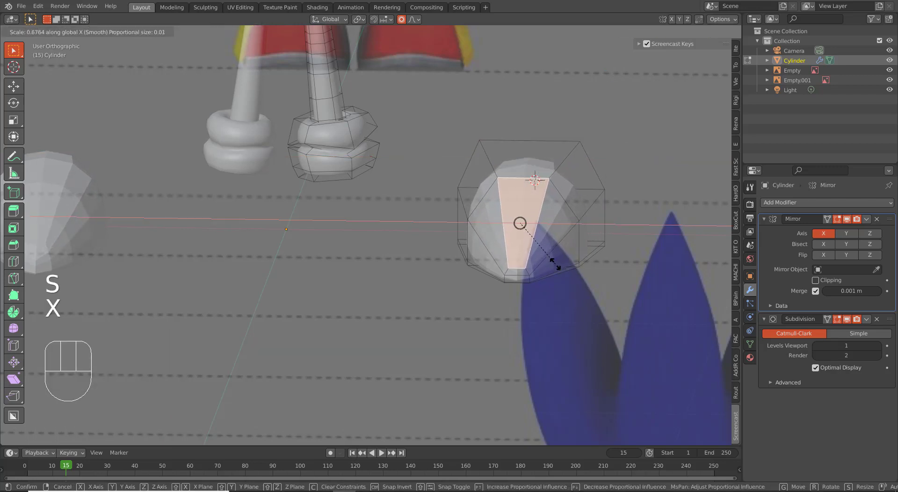
left_click(556, 264)
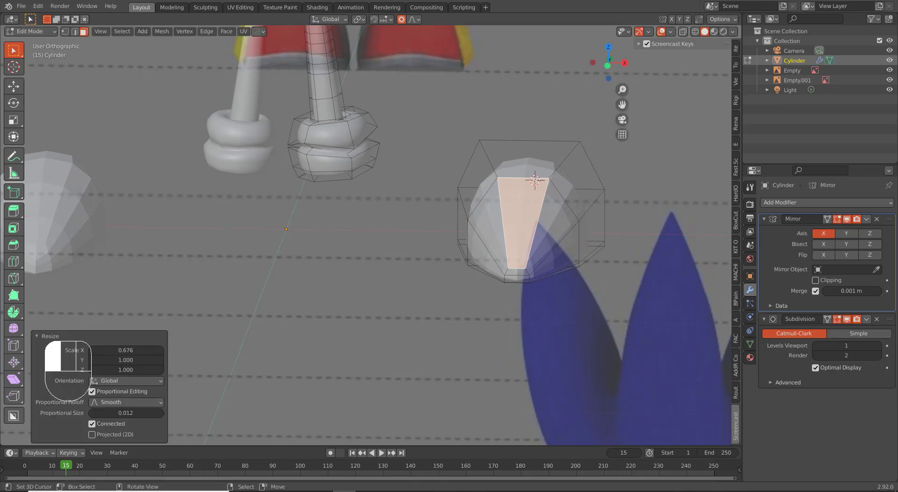
Spread the two vertices at the upper end of the sloping front face along X by about 1.267
key("1")
left_click(551, 178)
left_click(496, 177, "shift")
key("s")
key("x")
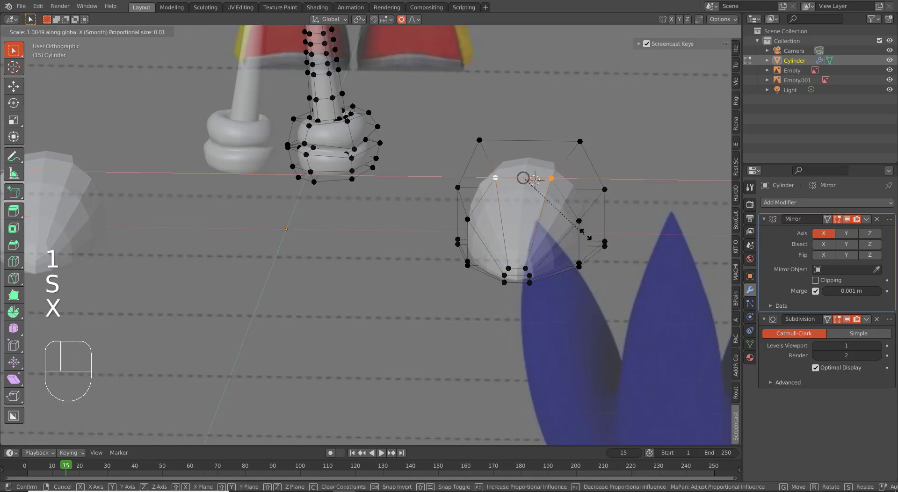
left_click(604, 234)
Bevel the shoe's middle vertical edge loop with 2 segments and a width of about 0.106 m, matching the side reference
middle_click_drag(603, 234, 500, 263)
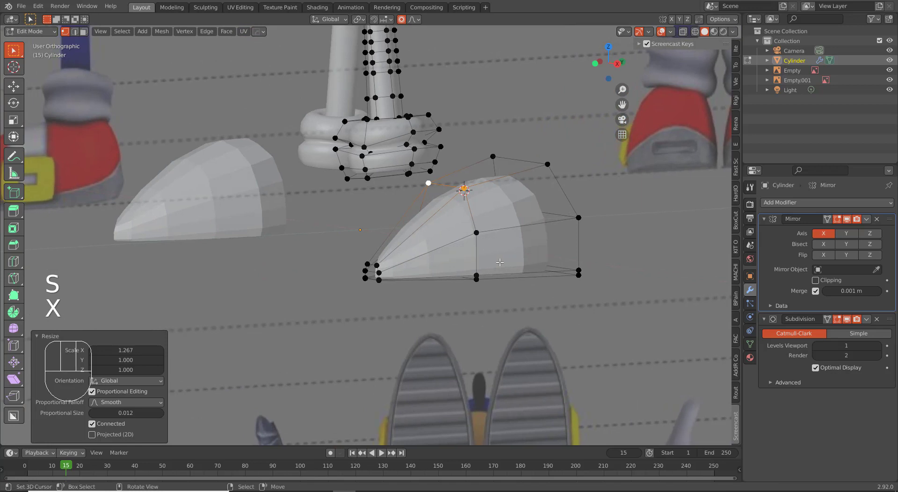
left_click(482, 253, "alt")
key("KP_3")
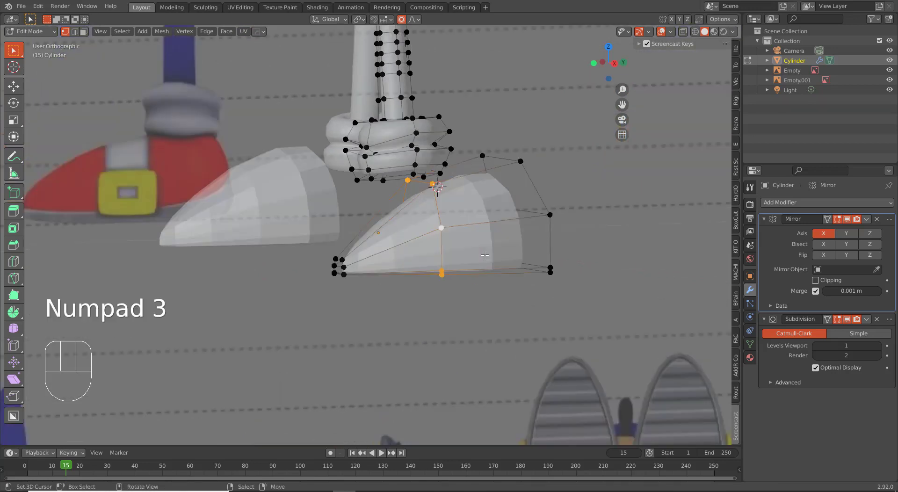
scroll(451, 291, "up", 2)
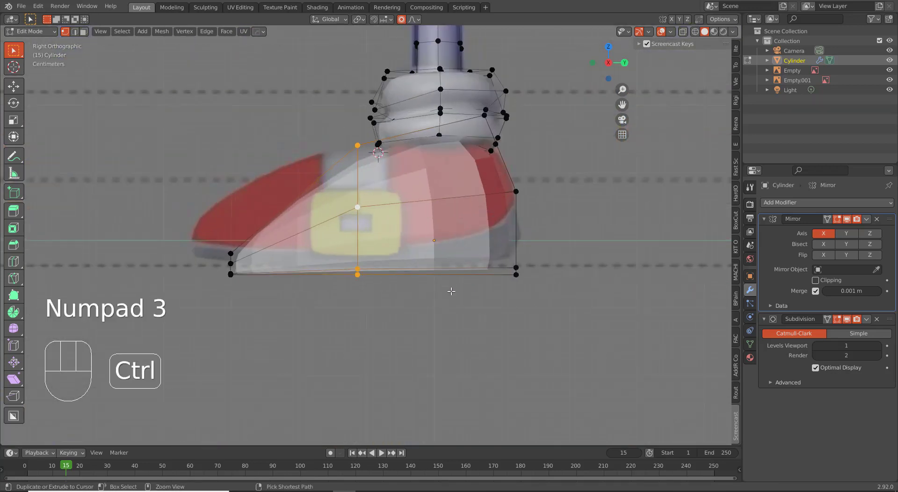
key("ctrl+b")
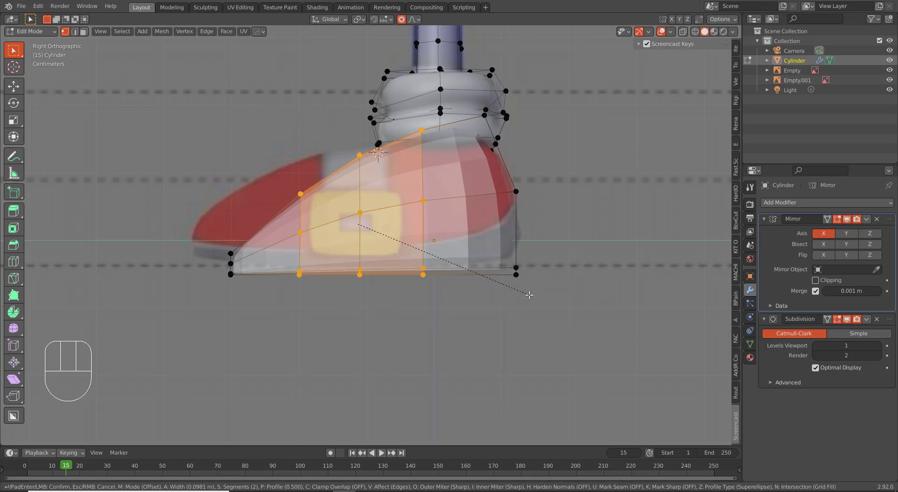
left_click(536, 294)
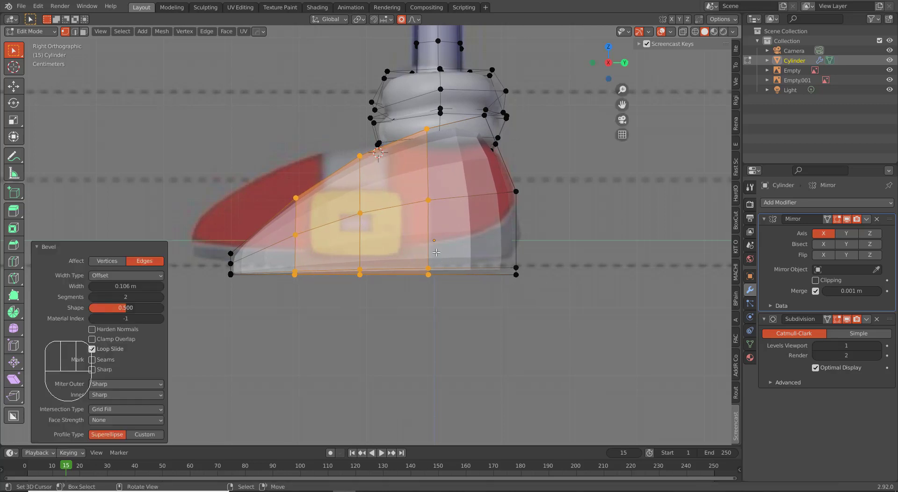
Bevel the shoe's vertical edge loop passing through the buckle in the side reference, using 2 segments
left_click(365, 242, "alt")
key("ctrl+b")
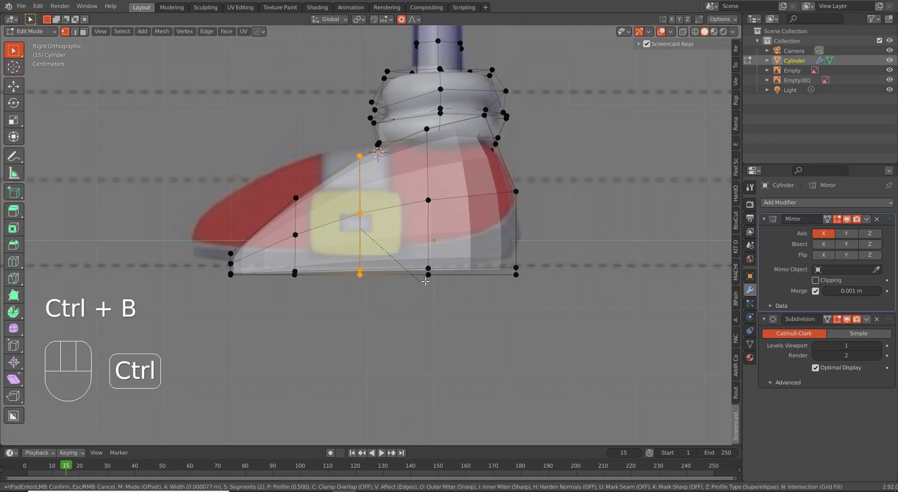
left_click(465, 278)
middle_click_drag(464, 278, 414, 334)
key("Tab")
key("Tab")
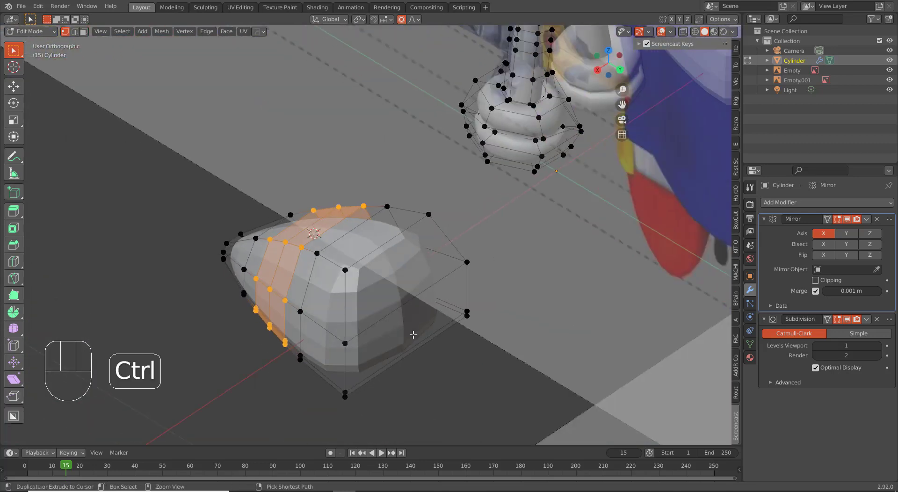
Add a centred lengthwise edge loop over the shoe and stretch it along Y by about 1.044
key("ctrl+r")
left_click(414, 350)
right_click(414, 350)
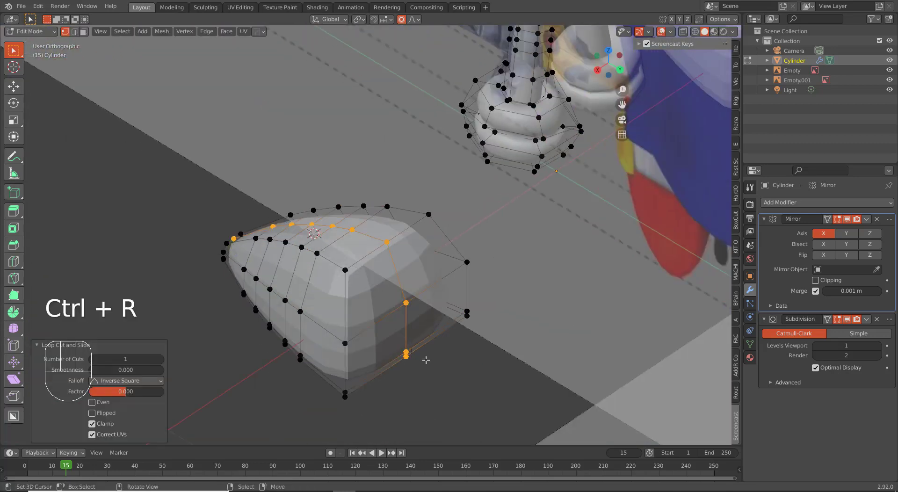
key("s")
key("y")
left_click(424, 361)
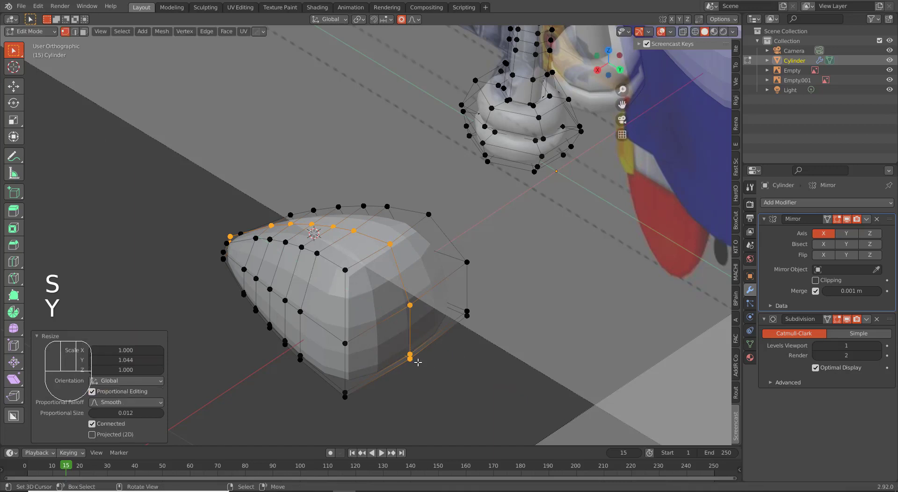
Move the heel's centre column of vertices back along Y by about 0.036 m
left_click(410, 358)
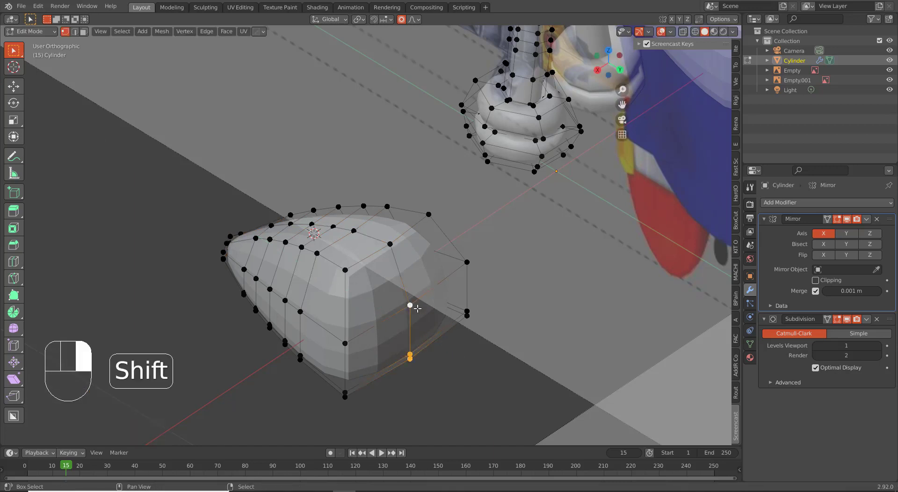
key("g")
key("y")
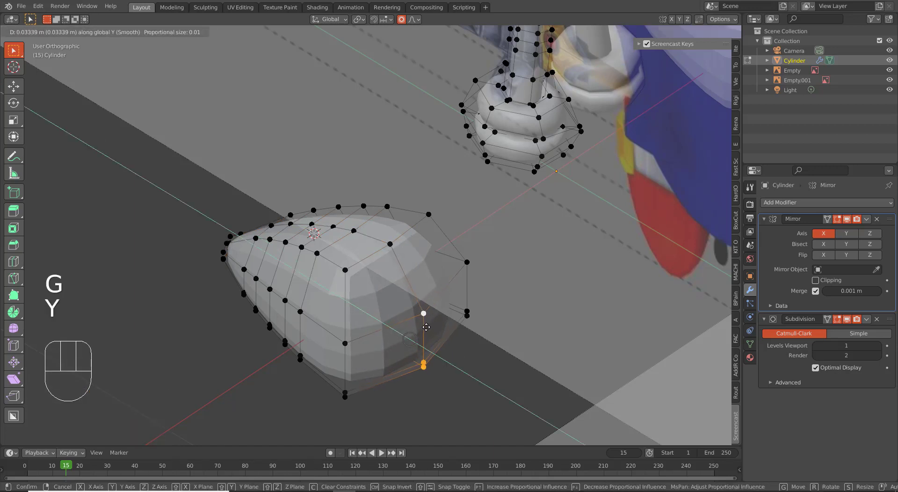
left_click(419, 342)
Raise the horizontal edge loop just above the shoe's bottom by about 0.006 m along Z, with proportional editing off
key("KP_3")
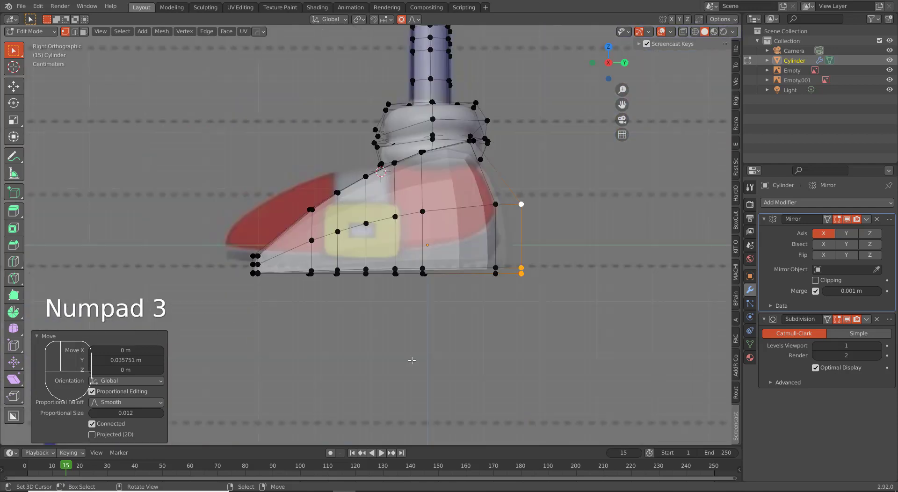
scroll(410, 362, "up", 2)
middle_click_drag(457, 327, 414, 328, "shift")
scroll(487, 333, "up", 2)
scroll(488, 333, "down", 2)
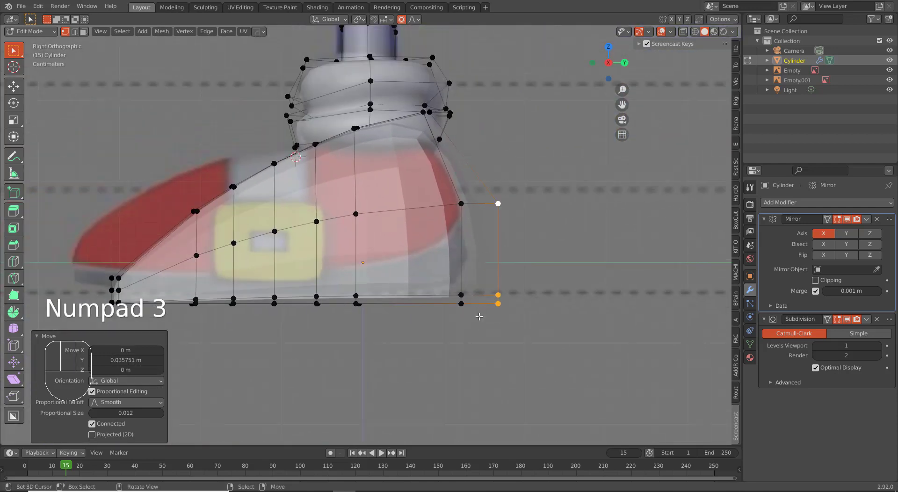
key("ctrl+r")
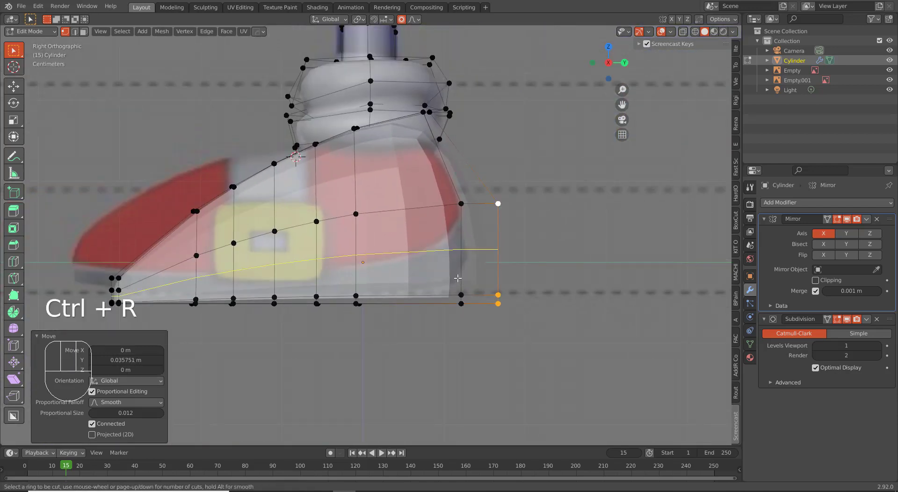
left_click(458, 278)
left_click(427, 313)
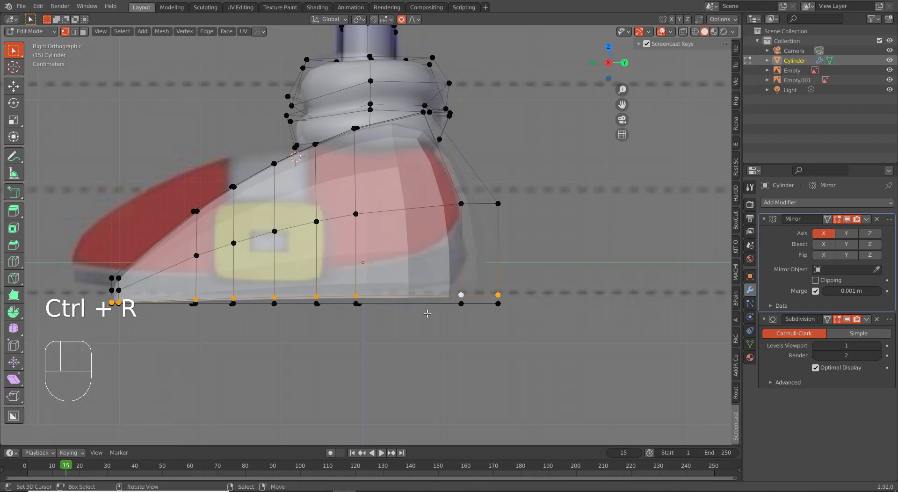
key("g")
key("z")
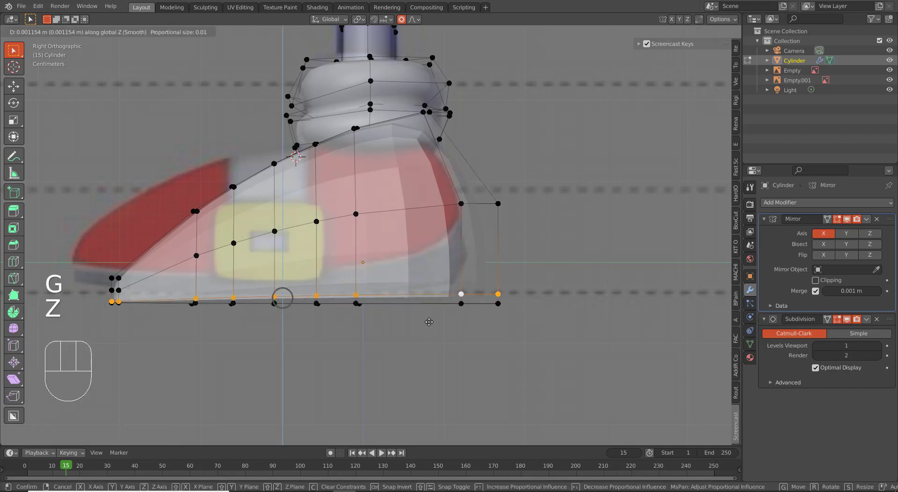
right_click(429, 322)
key("g")
key("z")
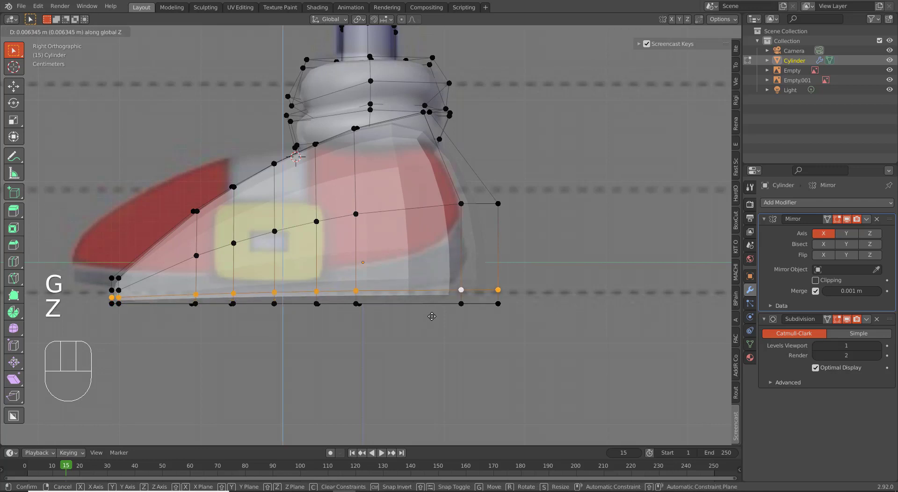
left_click(432, 317)
Raise the heel's centre vertex on the lower edge loop by about 0.043 m along Z
scroll(546, 291, "up", 1)
right_click(552, 312)
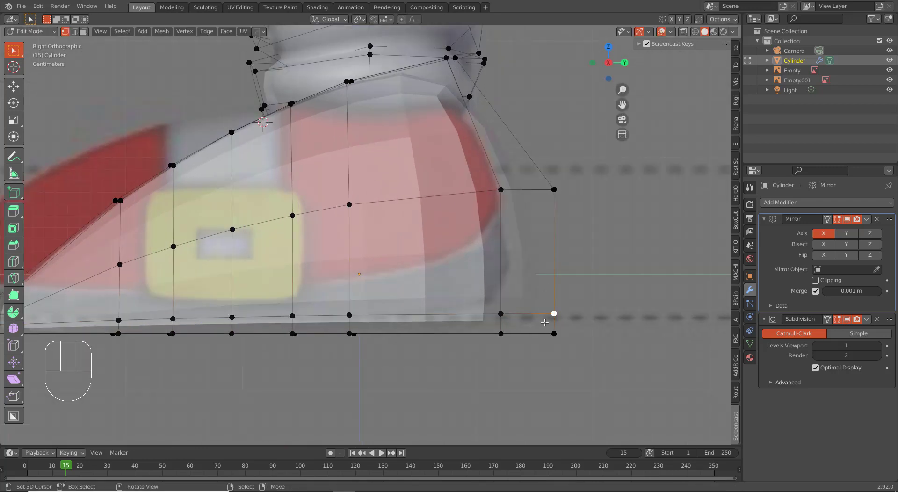
middle_click_drag(551, 311, 502, 337)
key("g")
key("z")
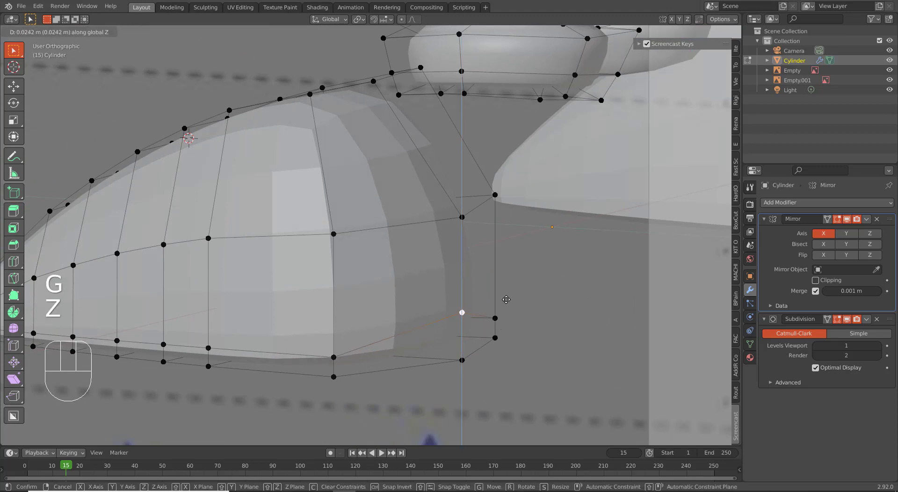
left_click(512, 287)
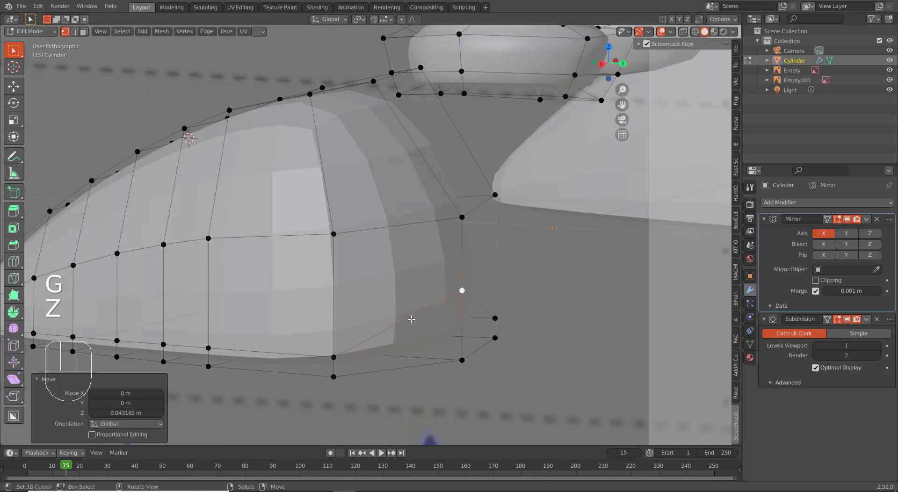
middle_click_drag(511, 287, 450, 311)
key("ctrl+z")
Add a horizontal edge loop around the shoe, slid down by a factor of about 0.917 to sit just above the lower loop
key("ctrl+r")
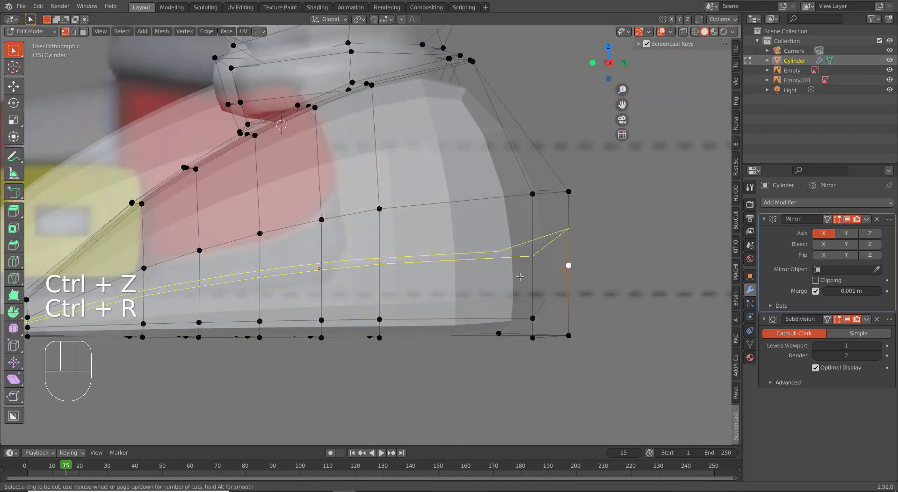
left_click(520, 276)
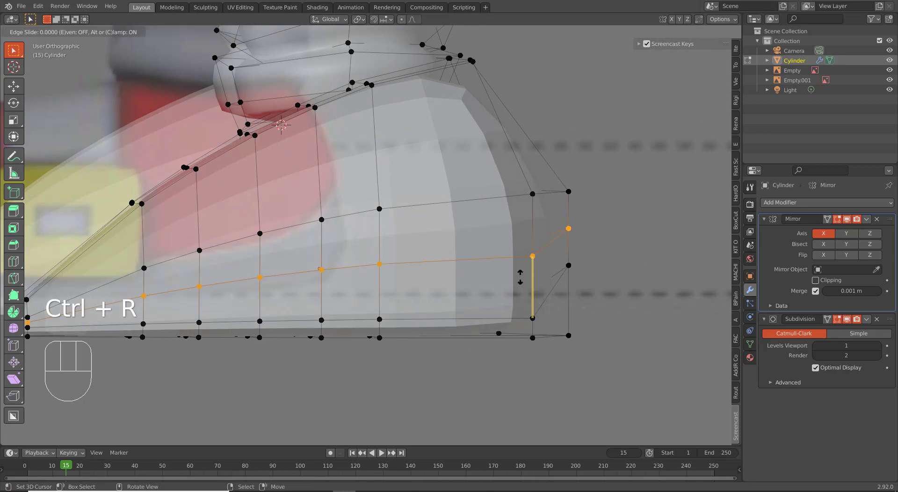
left_click(522, 329)
Add a centred edge loop in the narrow band above the sole and scale it to about 0.965 to form a groove
scroll(515, 323, "up", 6)
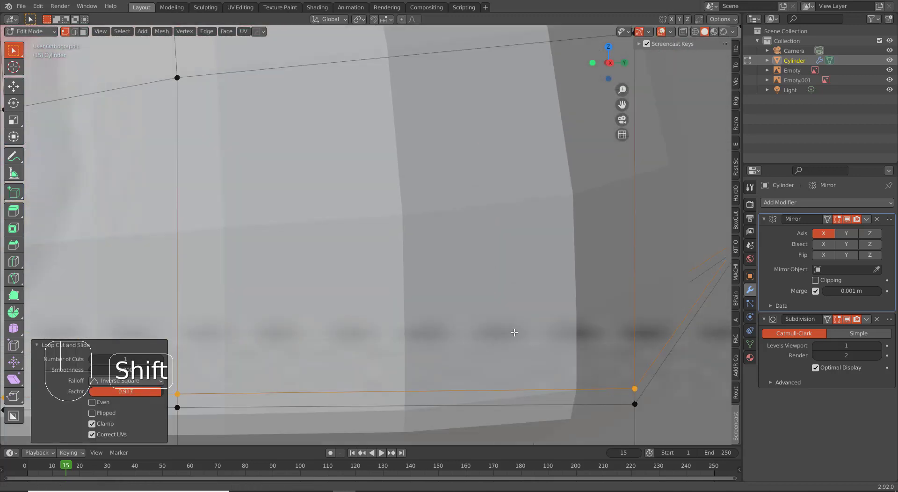
scroll(492, 301, "up", 2)
key("ctrl+r")
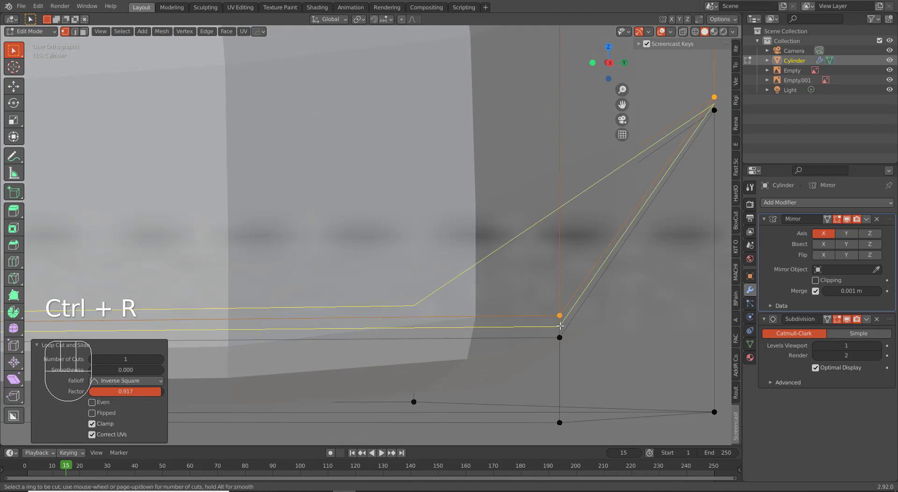
left_click(555, 346)
right_click(556, 346)
scroll(557, 347, "down", 5)
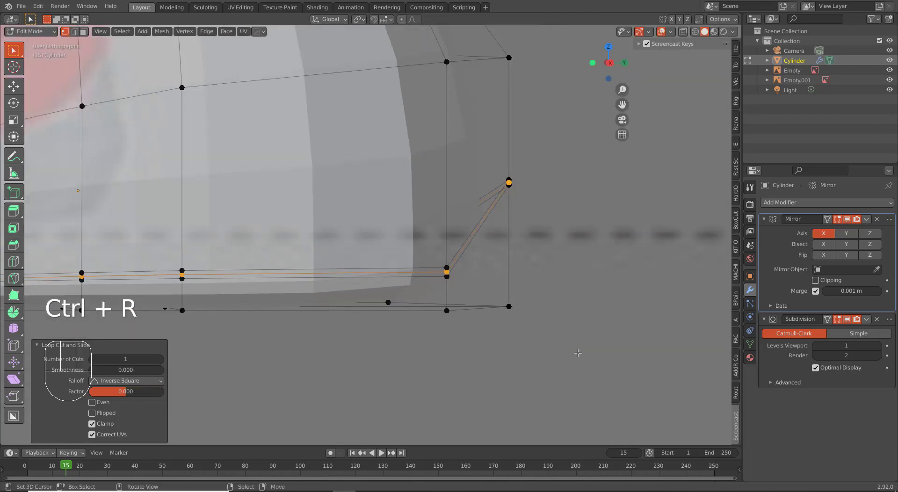
key("s")
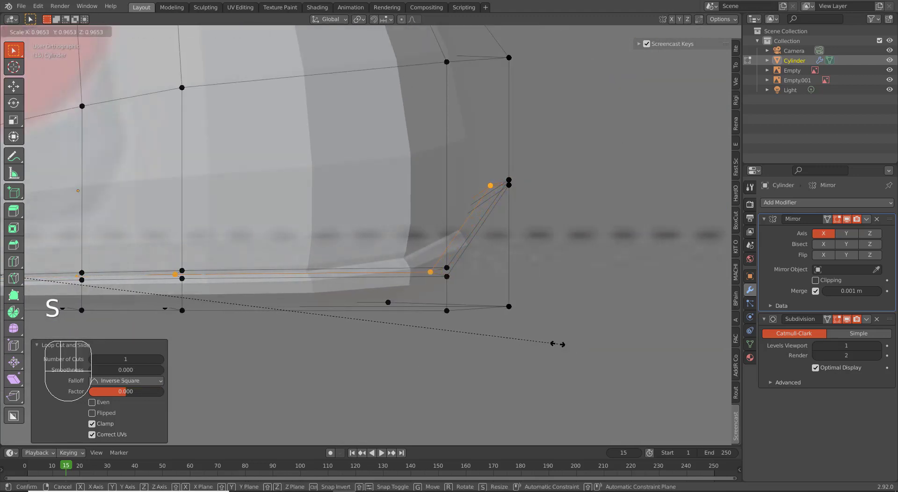
left_click(552, 346)
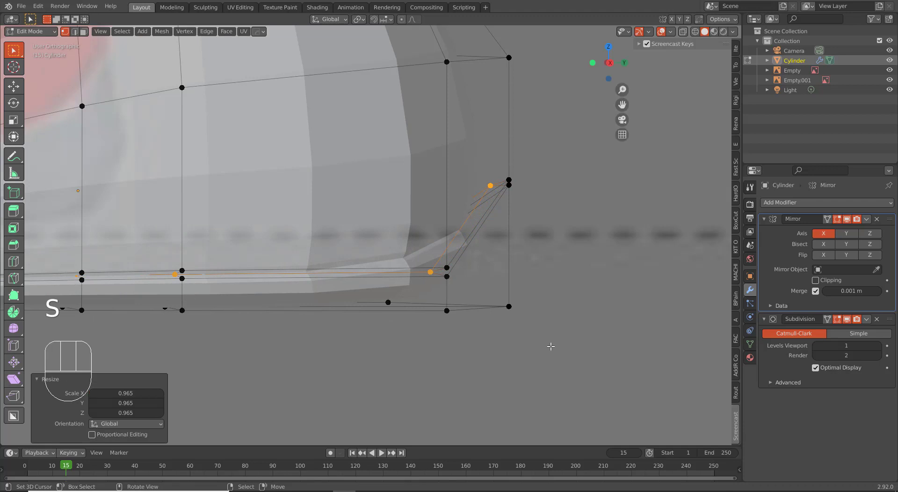
Add supporting edge loops just above the groove (factor about 0.881), just below it (about -0.750) and near the sole's bottom edge
key("ctrl+r")
left_click(449, 243)
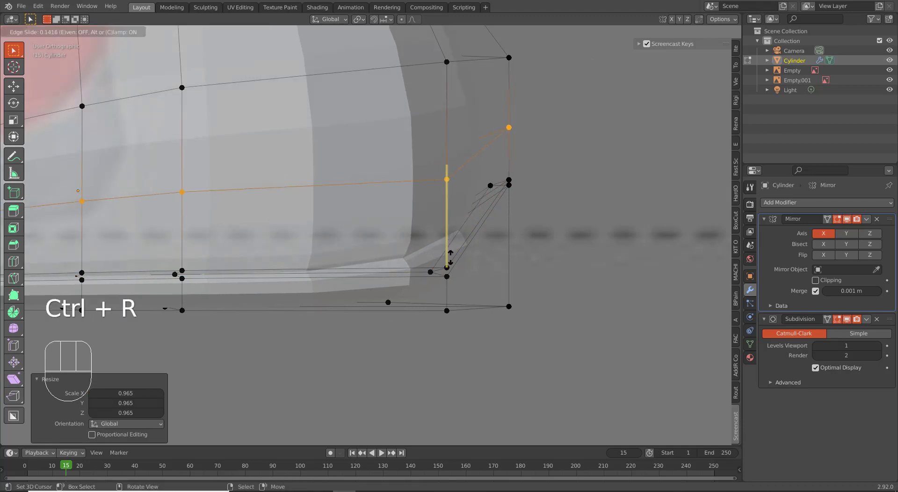
left_click(452, 329)
key("ctrl+r")
left_click(447, 302)
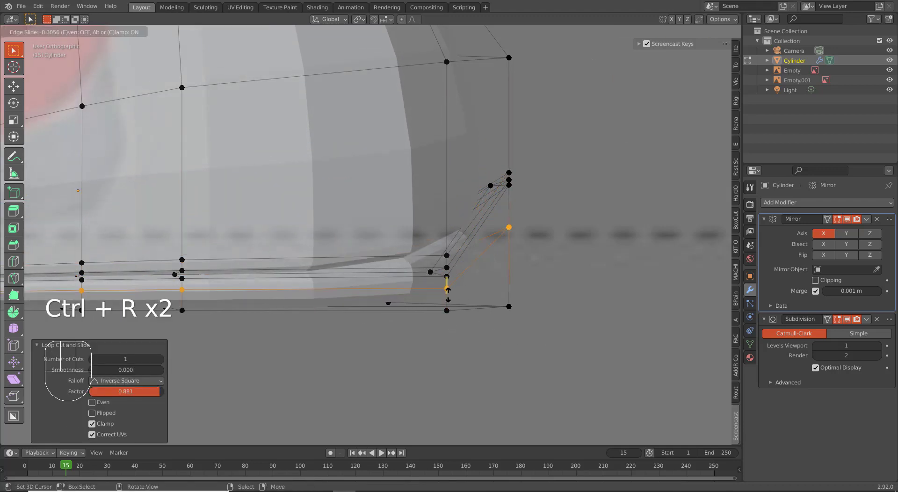
left_click(448, 285)
key("ctrl+r")
left_click(447, 288)
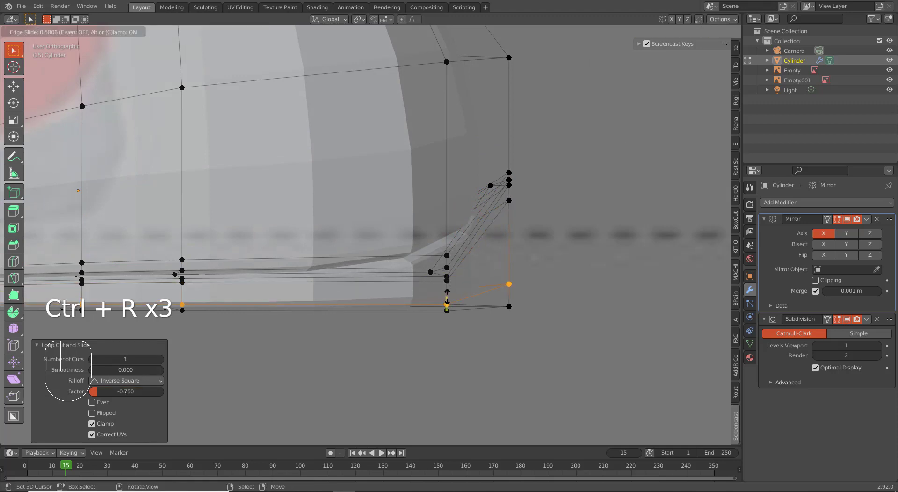
left_click(448, 302)
Select all faces on the underside of the sole and inset them by about 0.0021 m
middle_click_drag(429, 320, 431, 257)
key("3")
right_click(421, 141)
right_click(262, 202, "shift")
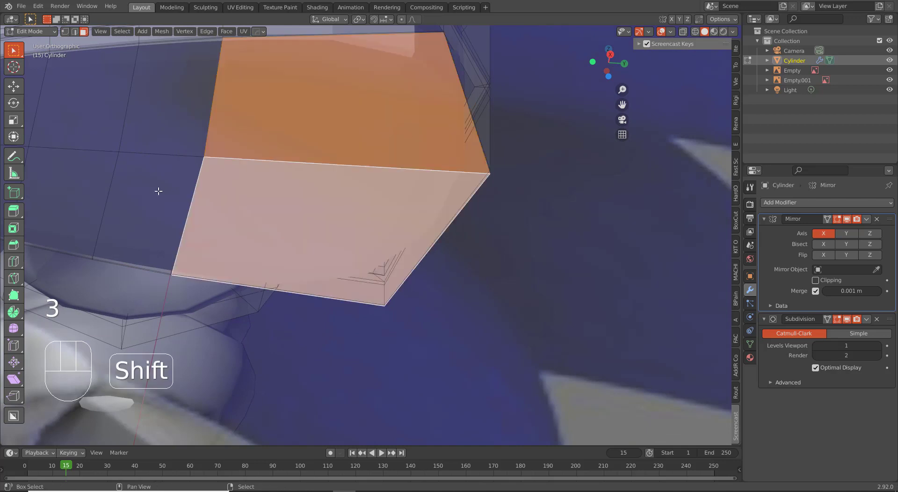
right_click(142, 189, "shift")
middle_click_drag(145, 127, 157, 153)
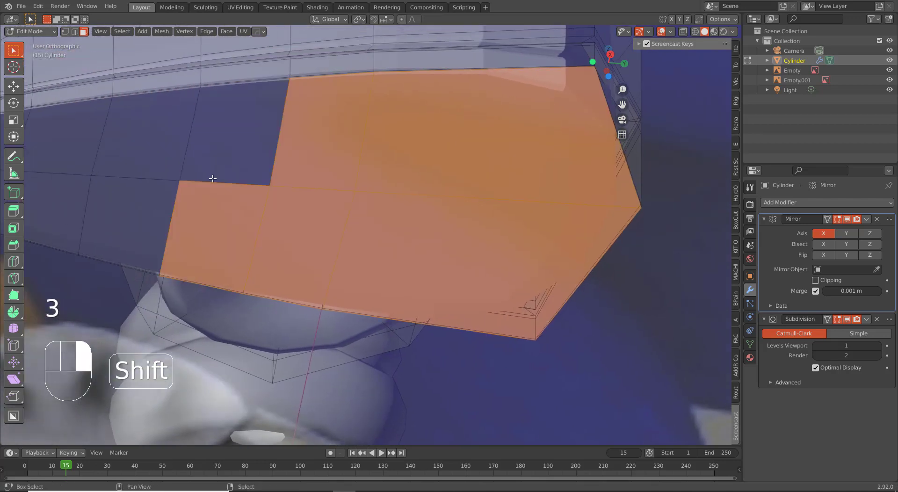
right_click(157, 153, "shift")
right_click(138, 209, "shift")
right_click(96, 150, "shift")
right_click(66, 199, "shift")
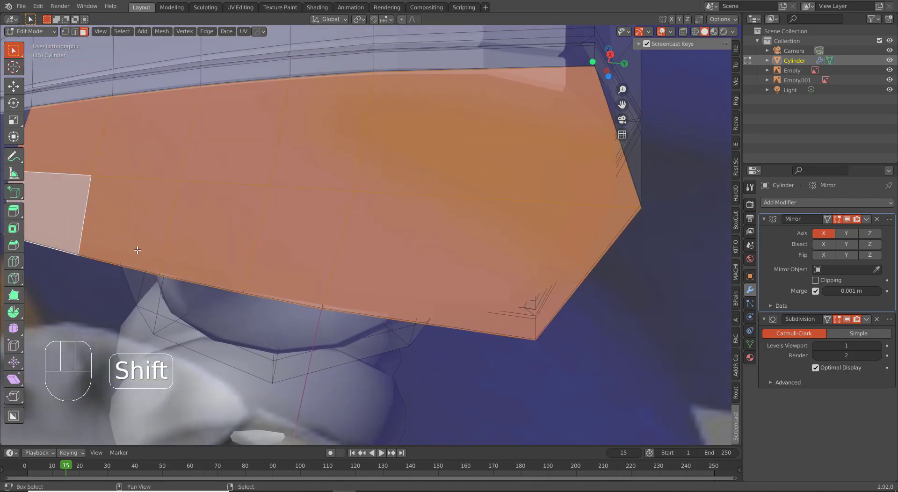
middle_click_drag(66, 198, 110, 177)
right_click(110, 178, "shift")
right_click(105, 214, "shift")
middle_click_drag(105, 215, 290, 261)
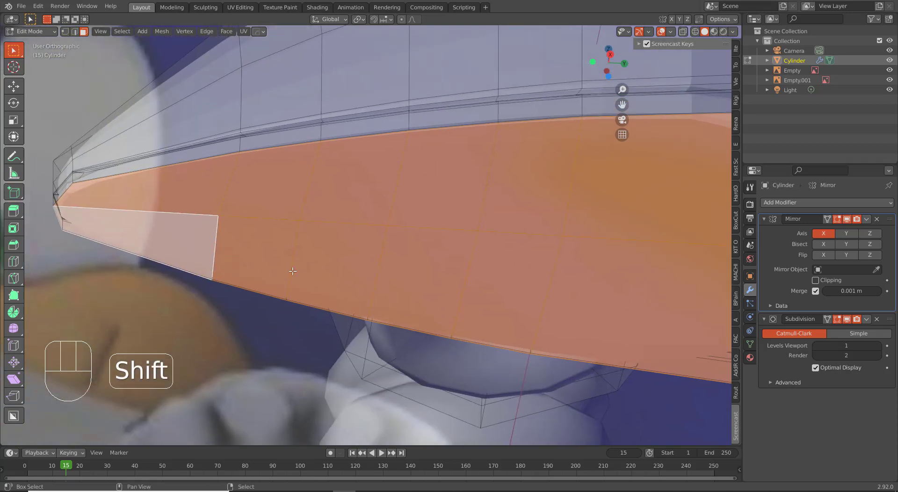
key("i")
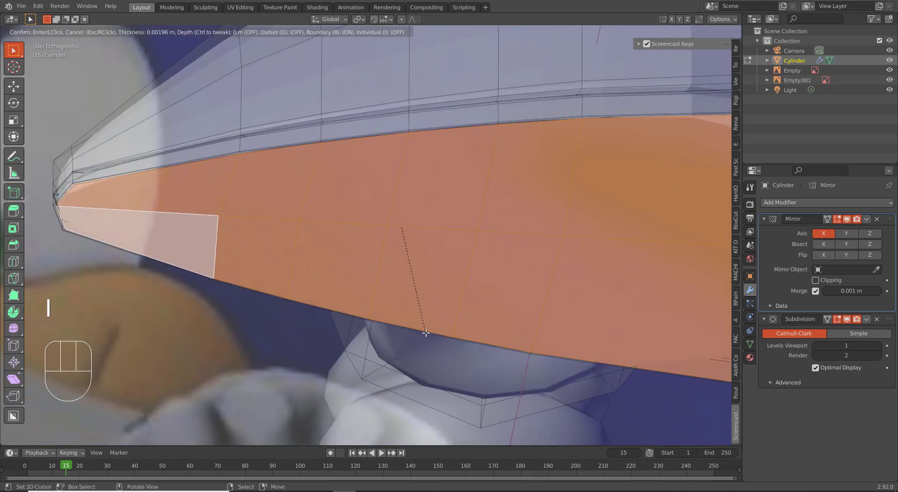
left_click(427, 332)
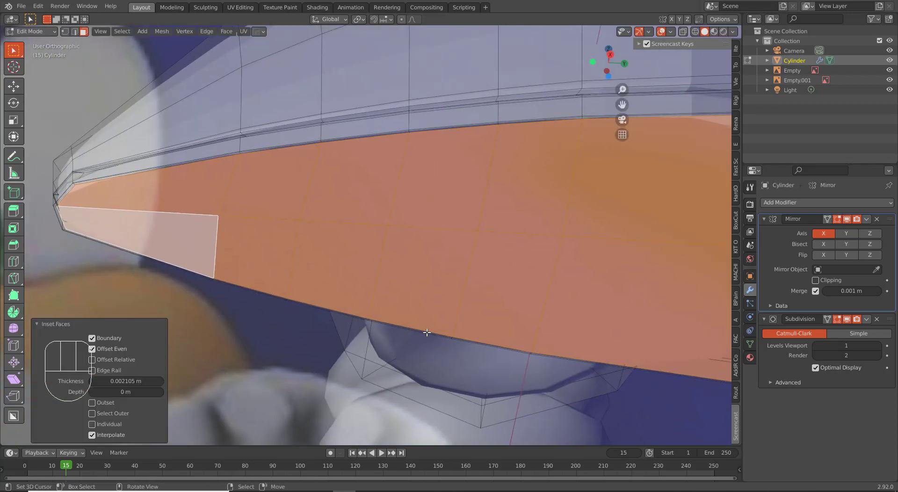
Deselect the faces and apply smooth shading to the model in Object Mode
key("a")
key("a")
key("Tab")
scroll(429, 316, "down", 5)
mouse_move(457, 210)
middle_mouse_down()
mouse_move(403, 246)
mouse_move(415, 361)
mouse_move(526, 287)
mouse_move(401, 275)
mouse_move(461, 263)
mouse_move(566, 303)
mouse_move(495, 241)
mouse_move(532, 246)
mouse_move(487, 267)
mouse_move(481, 292)
mouse_move(512, 297)
middle_mouse_up()
key("q")
key("w")
left_click(581, 236)
Select a two-face-wide band of faces over the shoe's instep, running down both sides to the sole groove
key("Tab")
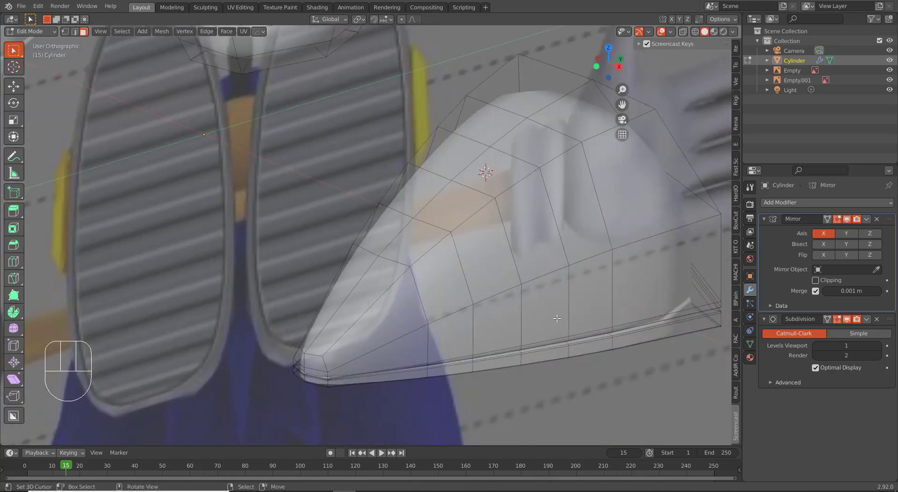
right_click(540, 318)
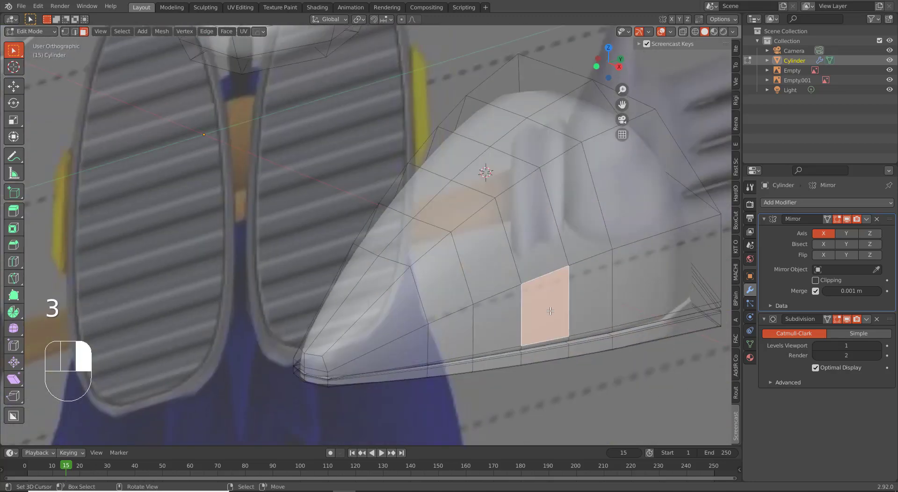
right_click(498, 325, "shift")
right_click(507, 350, "shift")
right_click(533, 226, "shift")
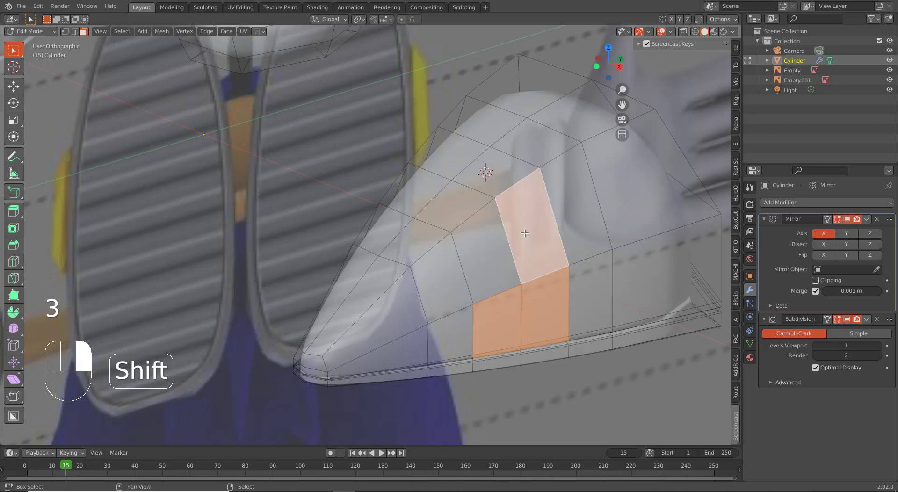
right_click(473, 290, "shift")
right_click(452, 201, "shift")
right_click(489, 171, "shift")
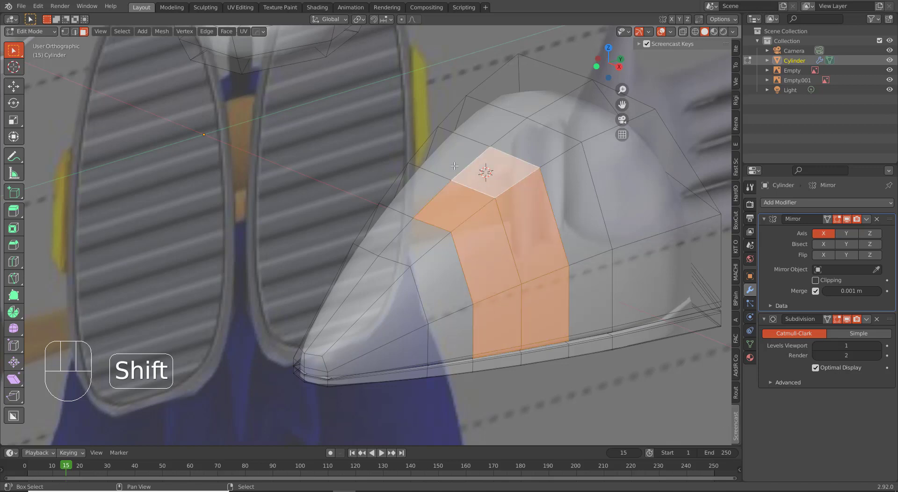
right_click(412, 189, "shift")
middle_click_drag(482, 169, 499, 238)
right_click(442, 188, "shift")
right_click(397, 160, "shift")
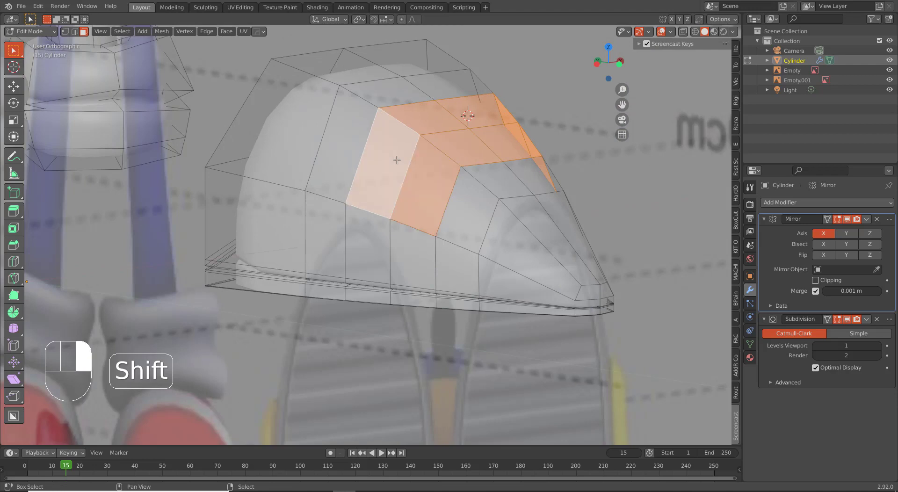
right_click(369, 244, "shift")
right_click(405, 273, "shift")
right_click(397, 287, "shift")
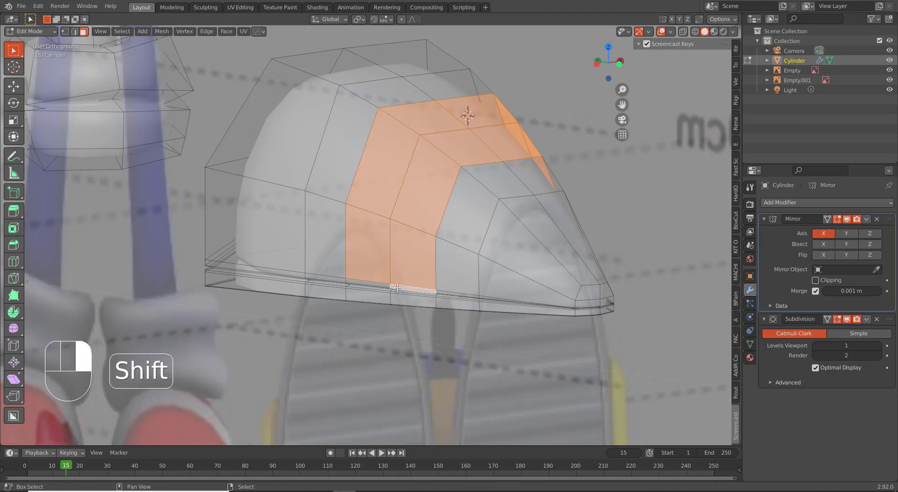
right_click(381, 285, "shift")
scroll(426, 335, "up", 3)
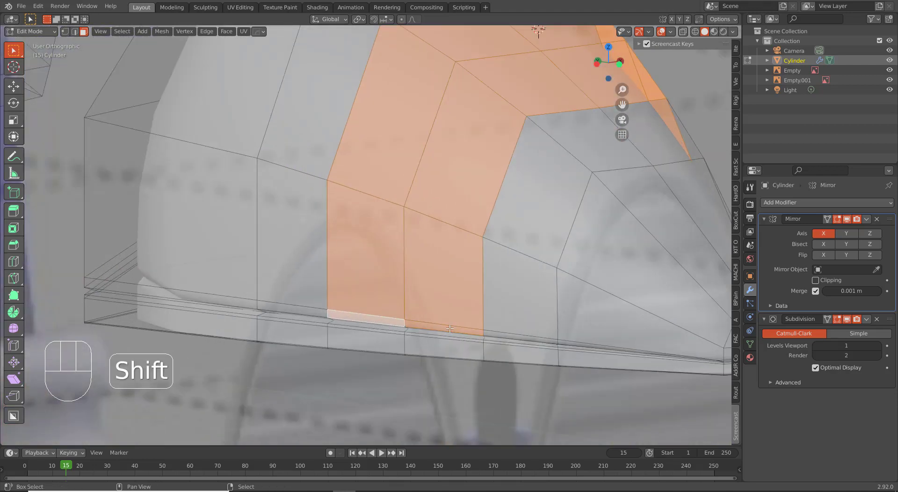
Duplicate the selected band in place, separate it into its own object and select it in Object Mode
key("shift+d")
left_click(467, 327)
key("p")
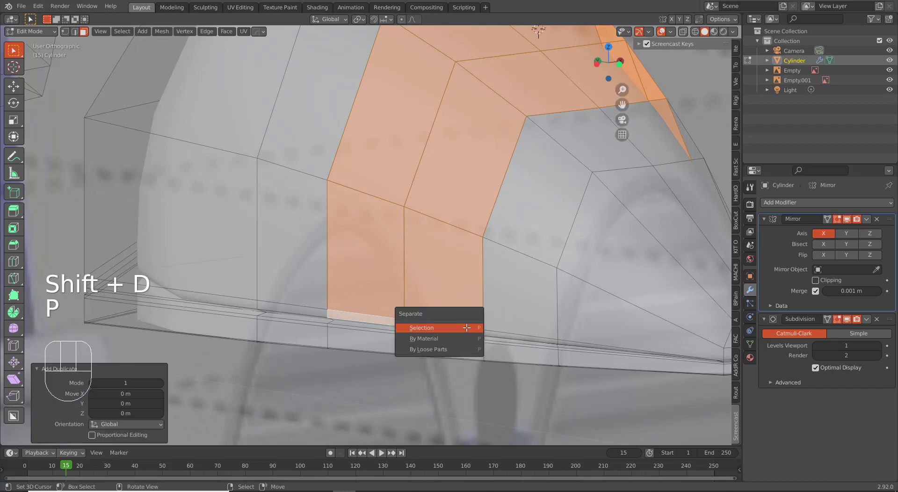
left_click(467, 327)
key("Tab")
right_click(468, 302)
scroll(510, 311, "down", 4)
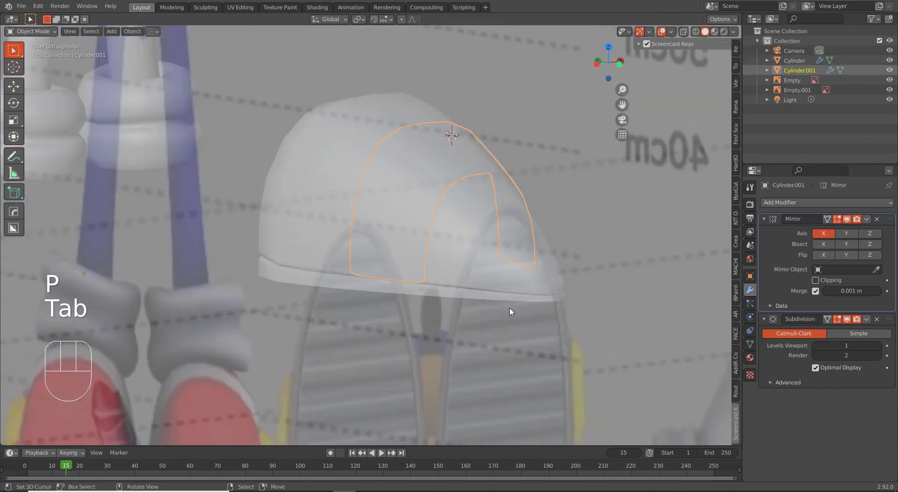
mouse_move(509, 310)
middle_mouse_down()
mouse_move(433, 315)
mouse_move(524, 311)
middle_mouse_up()
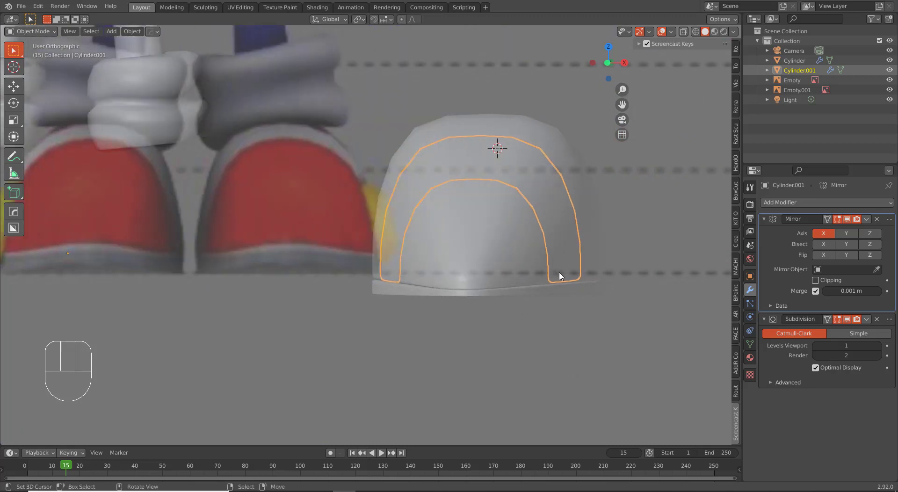
Add a Solidify modifier with a thickness of -0.006 m to the strap, then deselect everything in Object Mode
key("Tab")
middle_click_drag(567, 284, 617, 310)
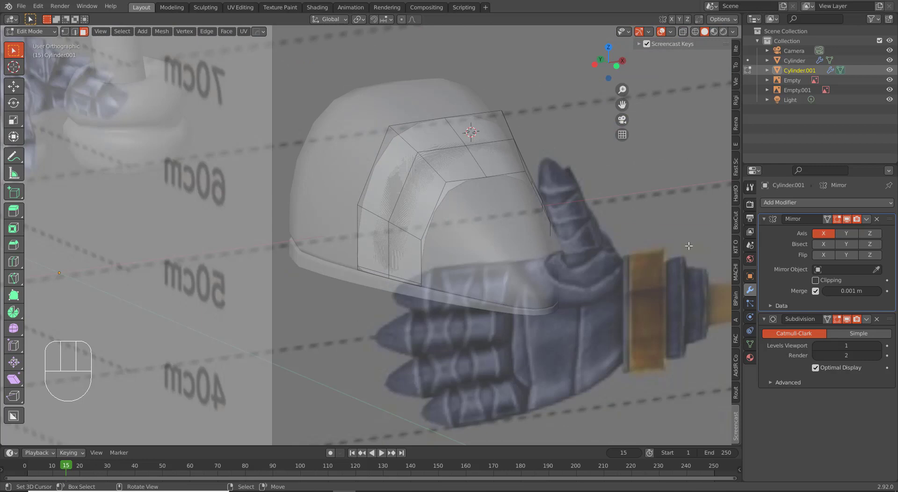
left_click(781, 204)
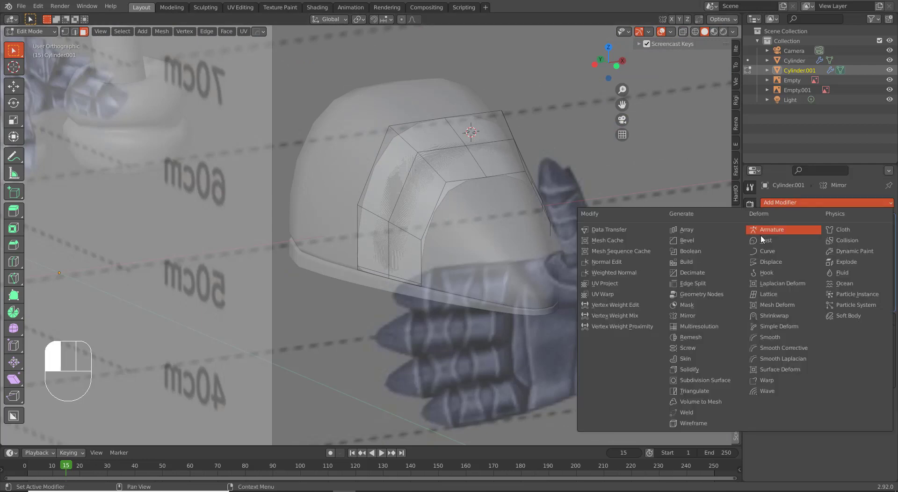
left_click(726, 373)
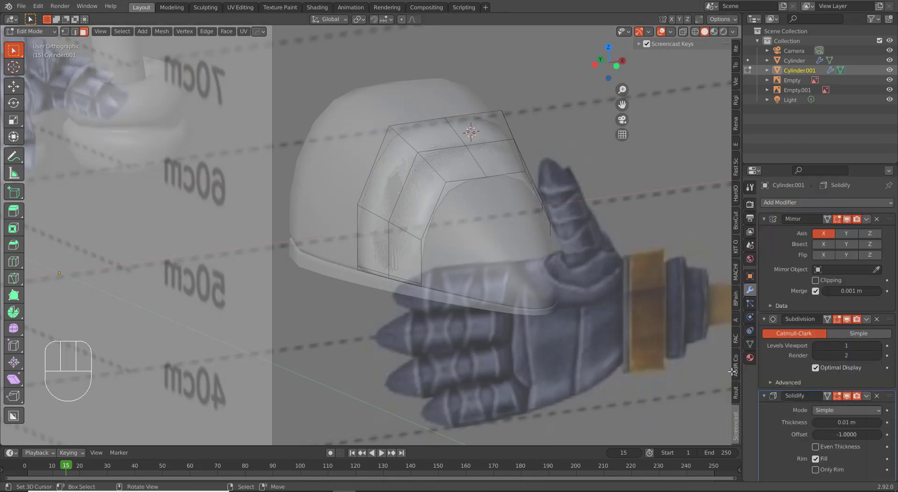
mouse_move(844, 422)
left_mouse_down()
mouse_move(875, 422)
mouse_move(837, 422)
mouse_move(847, 423)
left_mouse_up()
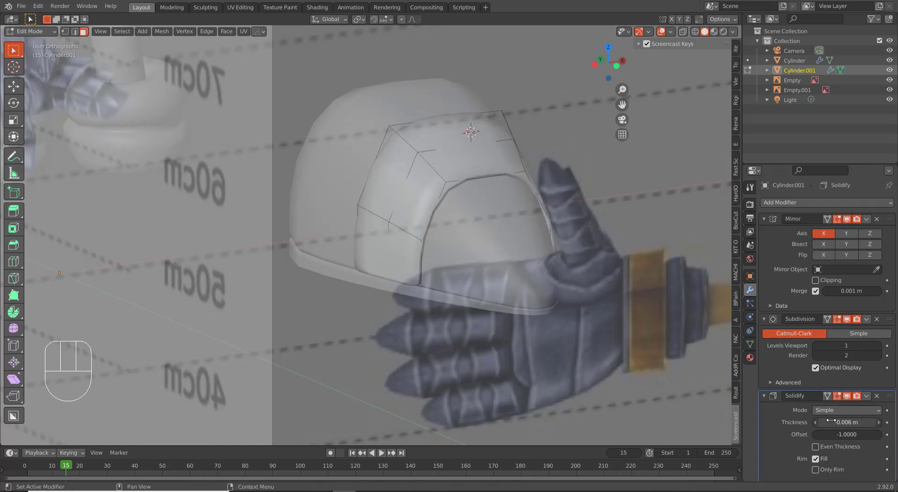
key("Tab")
middle_click_drag(532, 252, 529, 252)
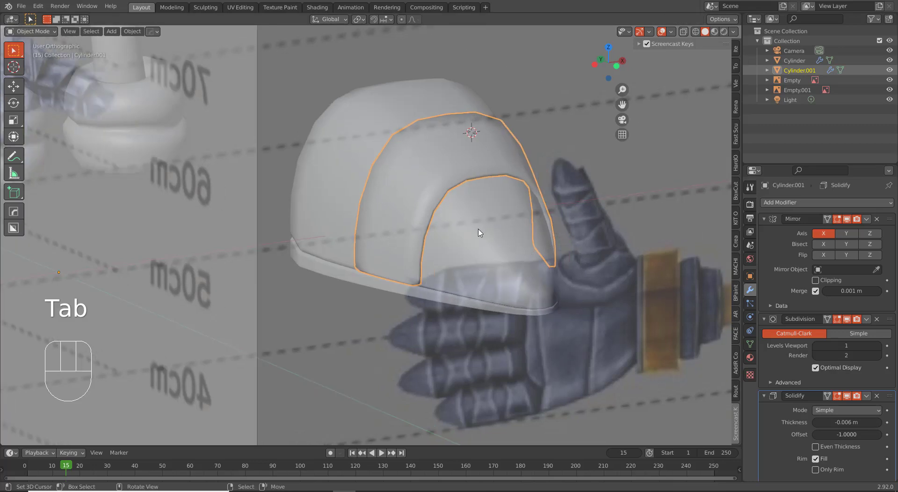
mouse_move(479, 233)
middle_mouse_down()
mouse_move(426, 237)
mouse_move(463, 266)
middle_mouse_up()
key("a")
key("a")
key("z")
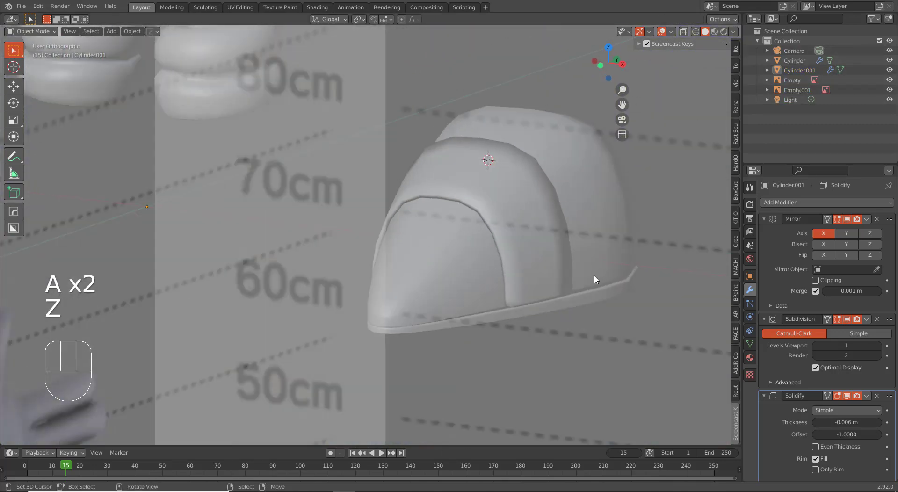
Edit the strap and shoe body together, select the shoe's linked geometry and view it from the front
middle_click_drag(595, 279, 444, 265)
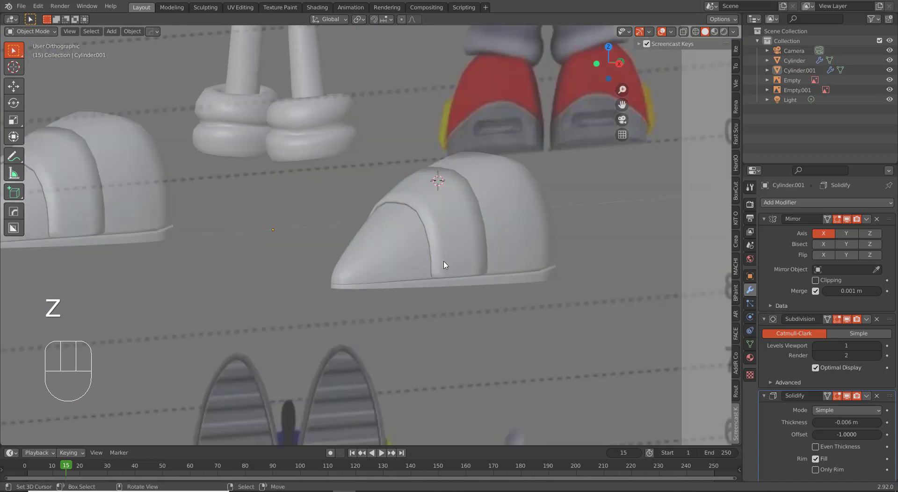
right_click(446, 260)
right_click(423, 262, "shift")
key("Tab")
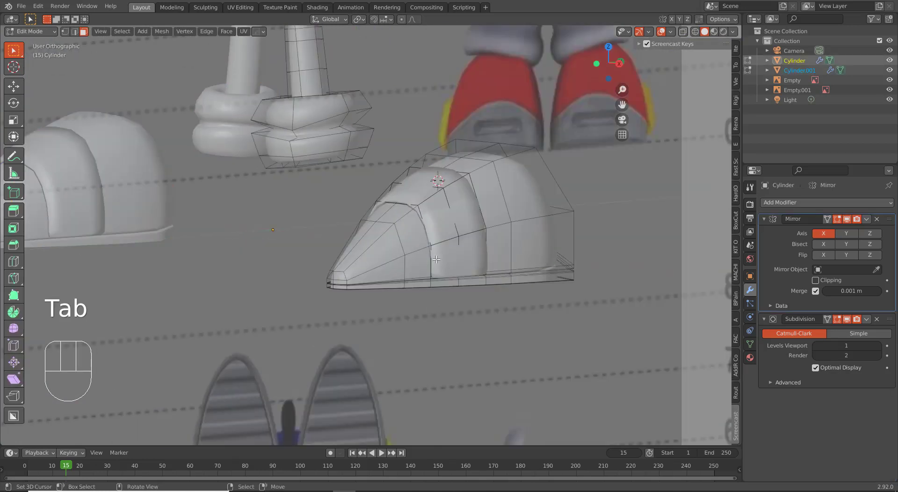
middle_click_drag(446, 257, 393, 209)
key("b")
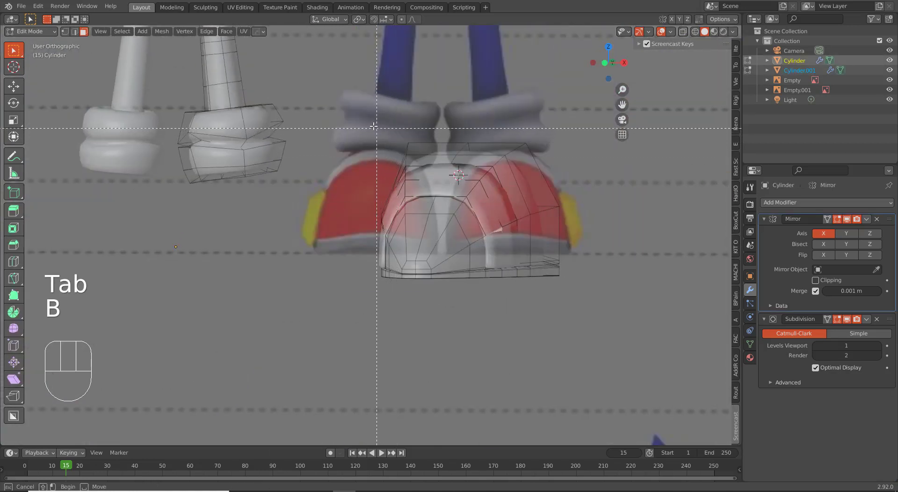
left_click_drag(374, 126, 587, 375)
key("ctrl+l")
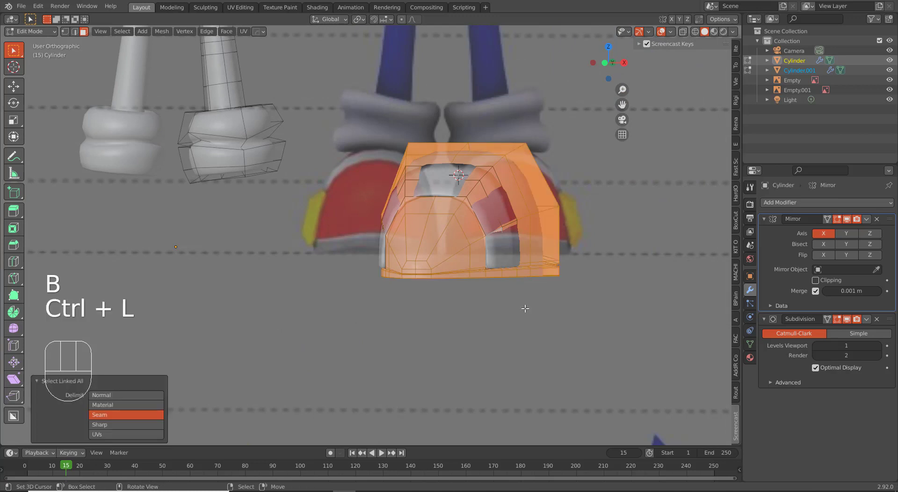
middle_click_drag(525, 309, 543, 301)
middle_click_drag(502, 252, 498, 255)
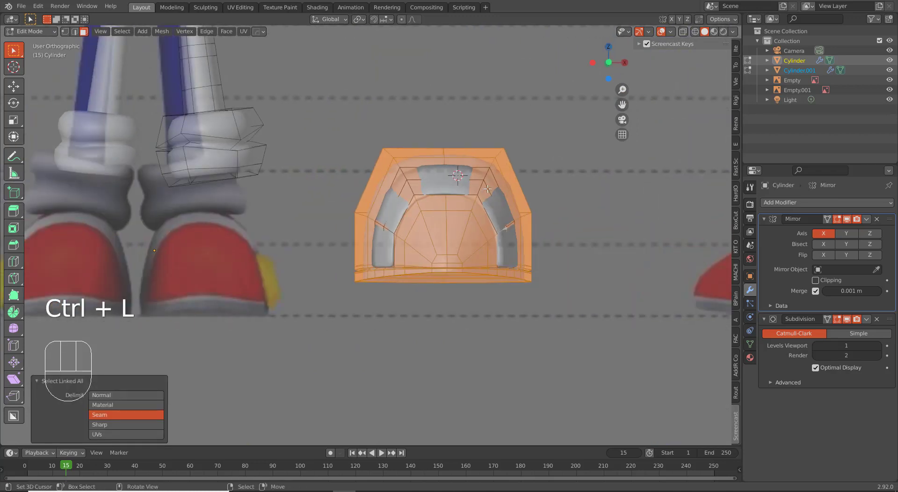
key("KP_1")
Try to move the shoe body in front view, then undo the move and the face selections
key("g")
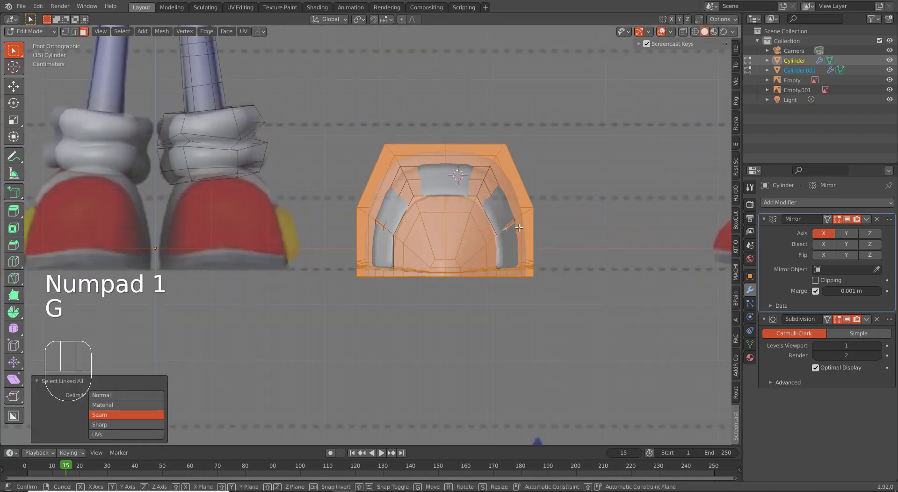
key("x")
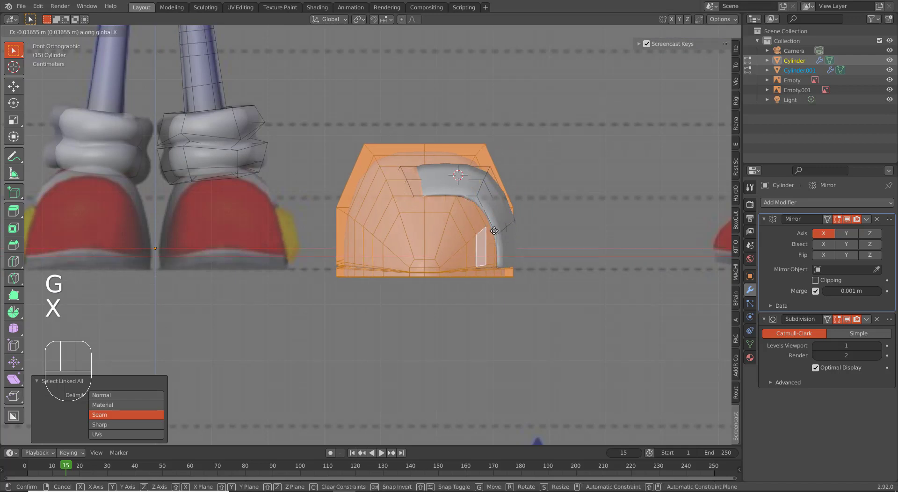
right_click(409, 225)
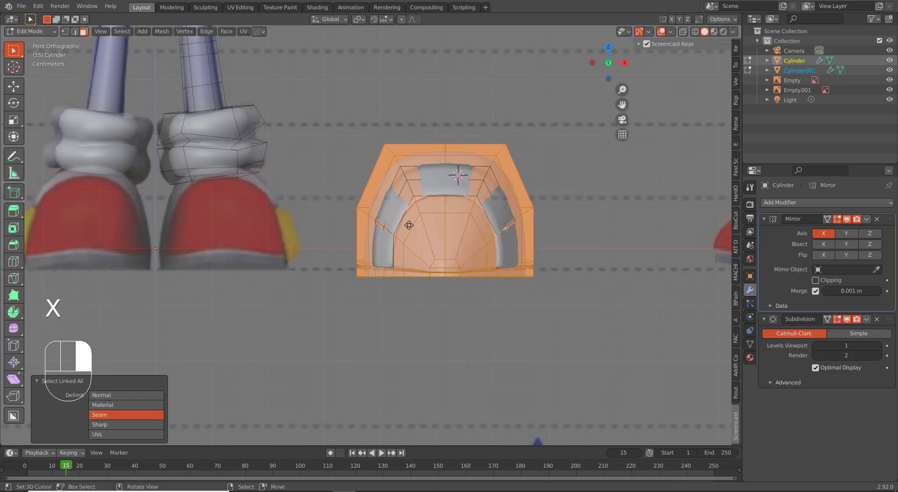
key("g")
left_click(515, 180)
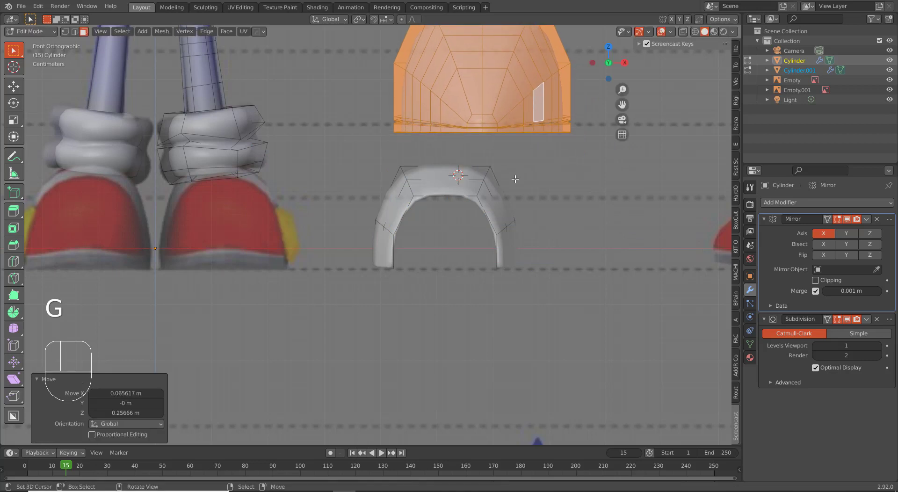
left_click(482, 201)
key("g")
right_click(503, 206)
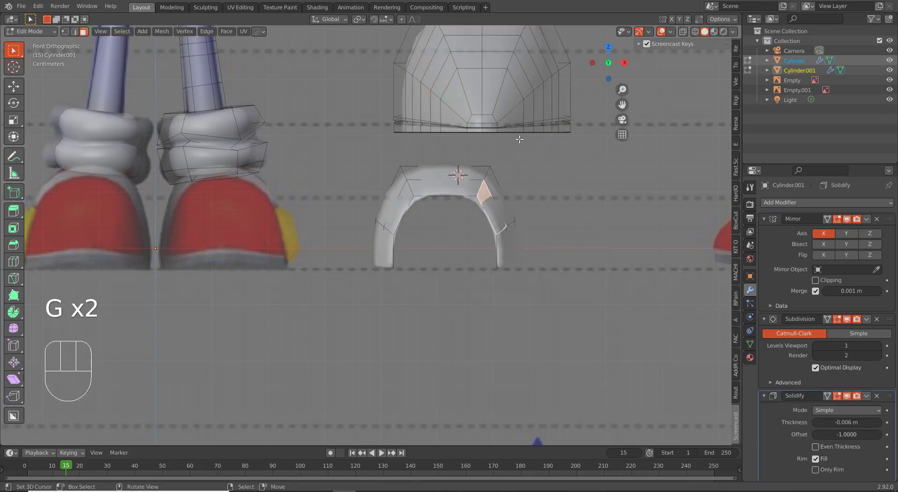
left_click(515, 119, "shift")
key("g")
right_click(542, 198)
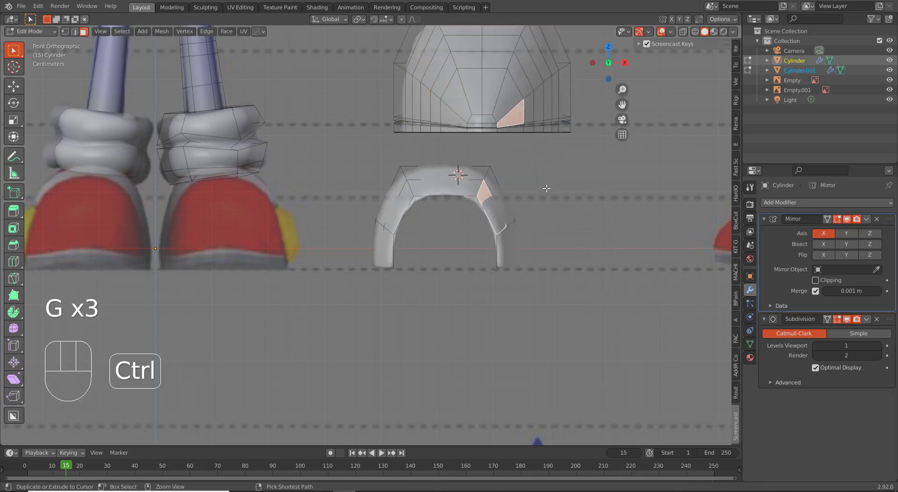
key("ctrl+z")
key("ctrl+z")
key("ctrl+z")
Select all of the shoe body and strap in wireframe, then move them about -0.353 m along X under the leg
key("z")
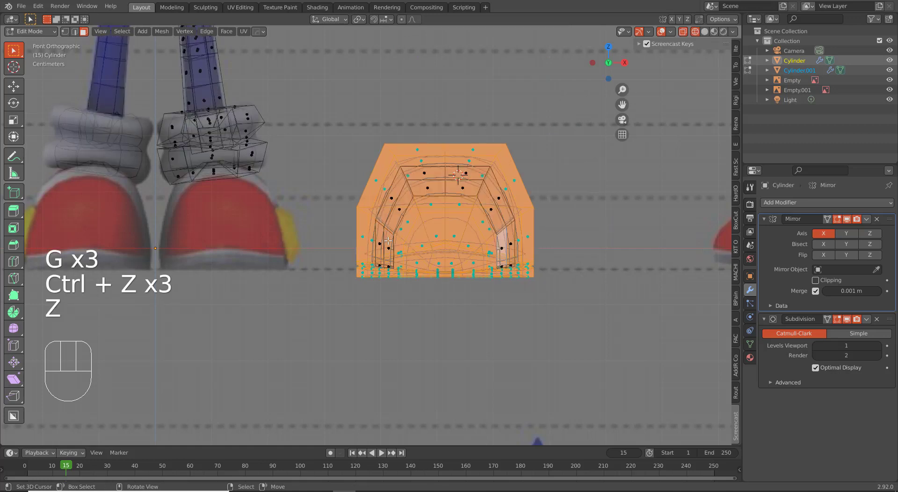
key("b")
left_click_drag(352, 133, 611, 320)
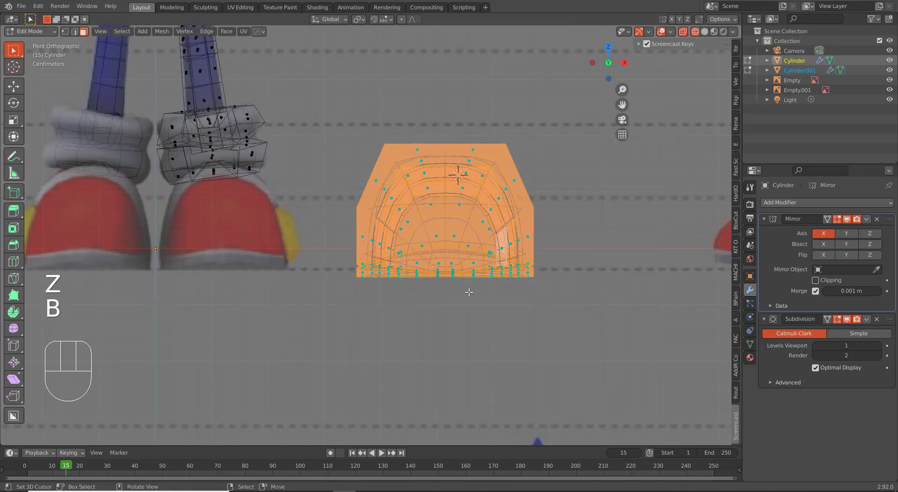
key("z")
key("g")
key("x")
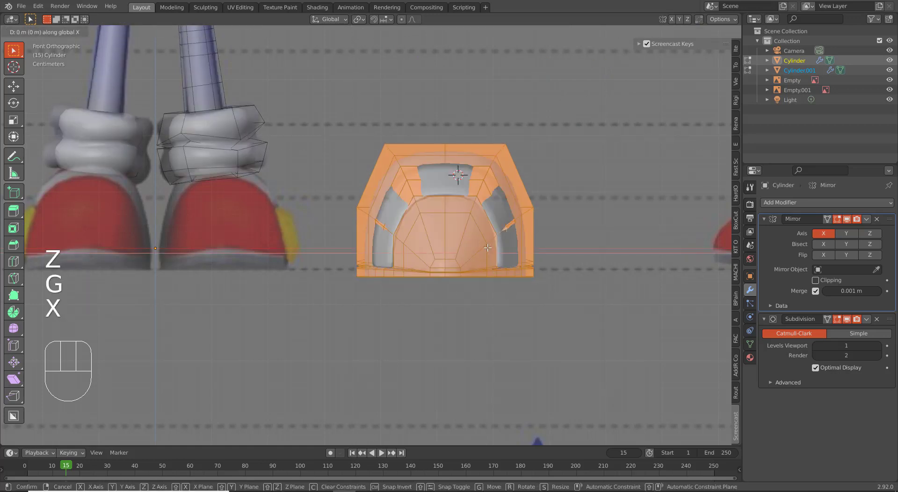
left_click(288, 259)
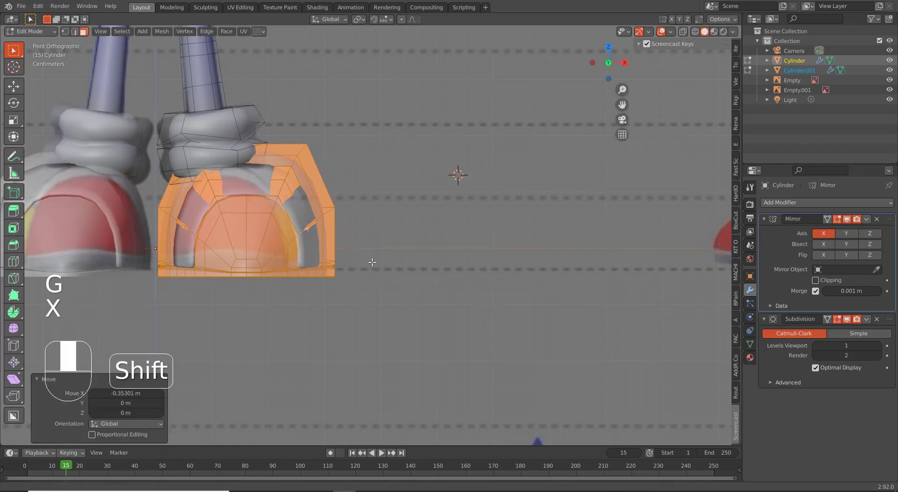
Scale the shoe and strap by 0.760 and move them about -0.038 m along X to match the front reference
middle_click_drag(371, 260, 571, 285, "shift")
key("s")
left_click(476, 276)
key("g")
key("x")
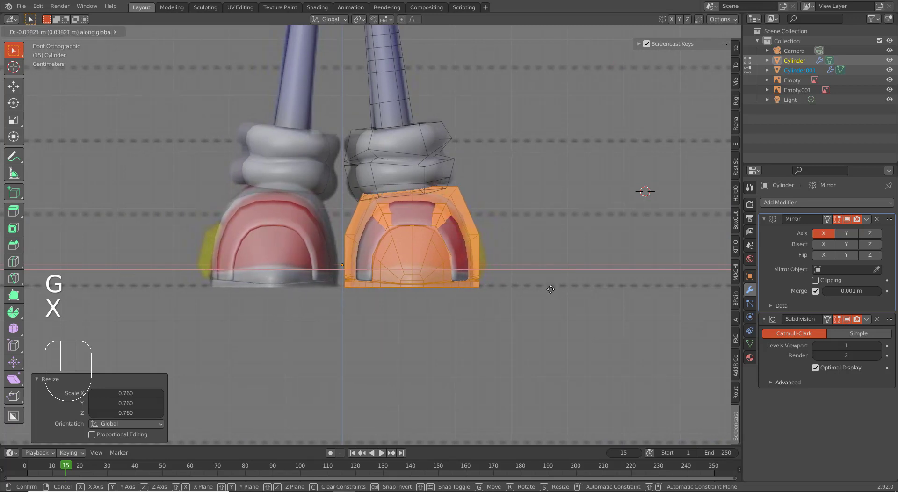
left_click(550, 288)
scroll(552, 295, "up", 3)
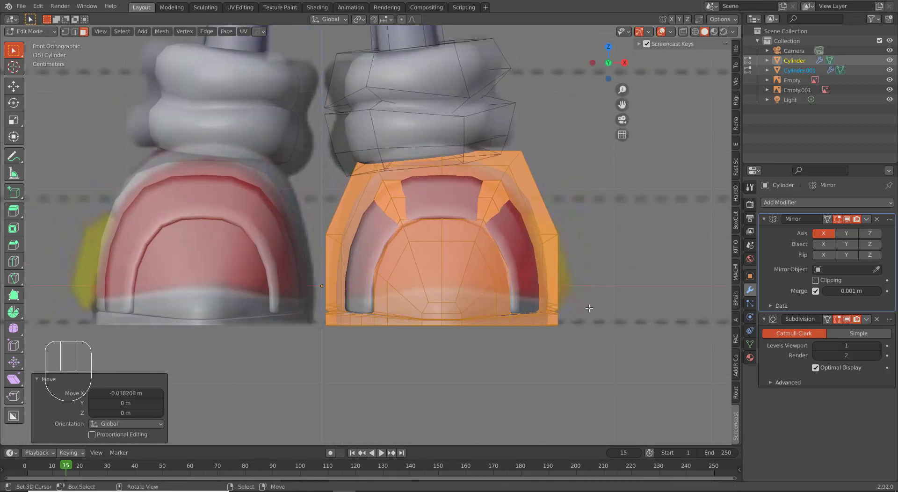
Rotate the shoe and strap by 1.1° around the Z axis
key("r")
key("z")
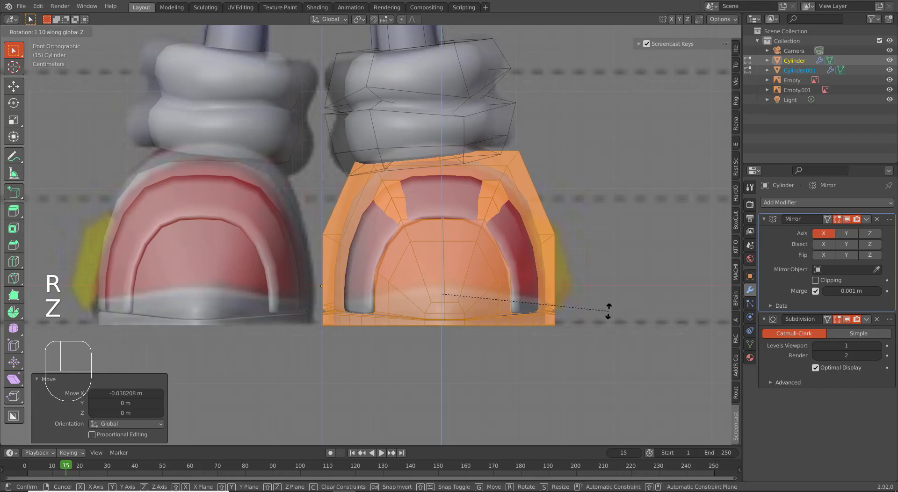
left_click(608, 311)
key("g")
right_click(609, 312)
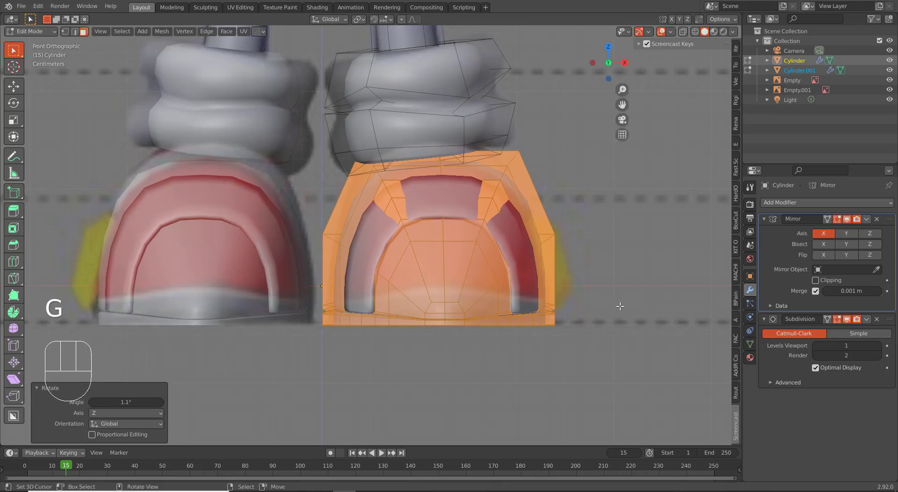
Rotate the selected shoe and strap by 4.27° around the Z axis, and move them about 0.006 m along X
key("r")
key("z")
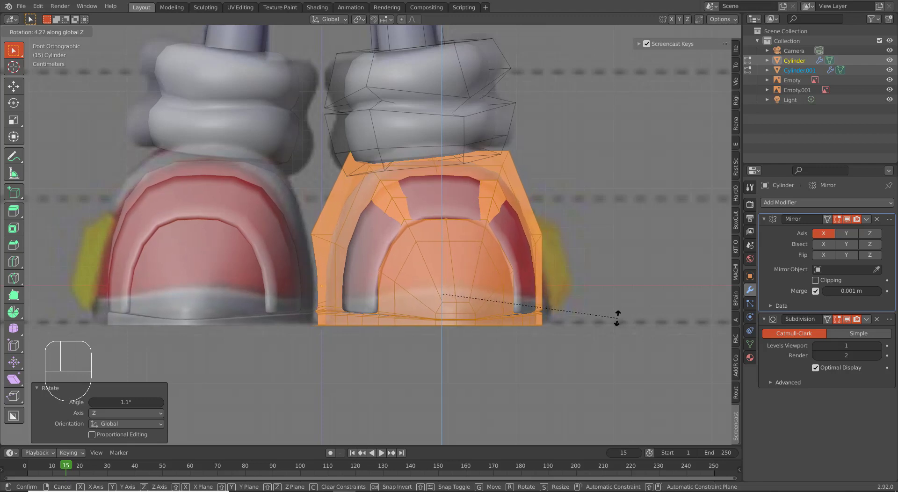
left_click(617, 318)
key("g")
key("x")
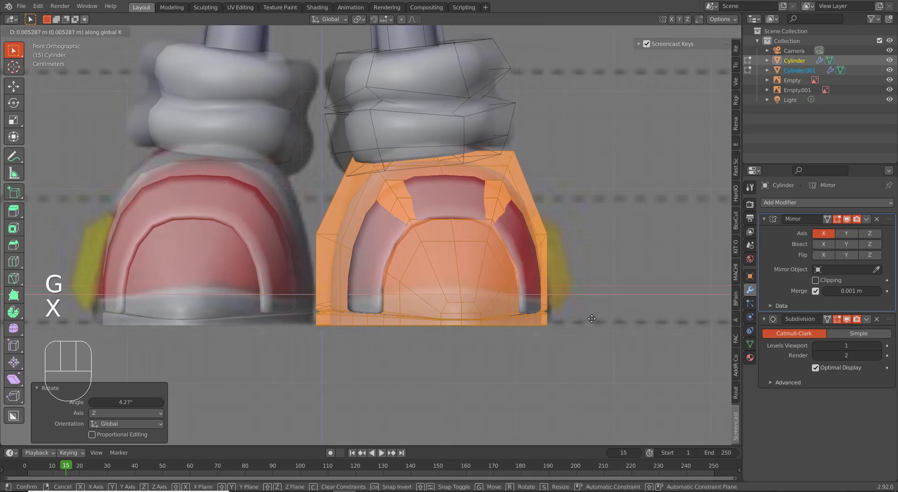
left_click(593, 320)
key("Tab")
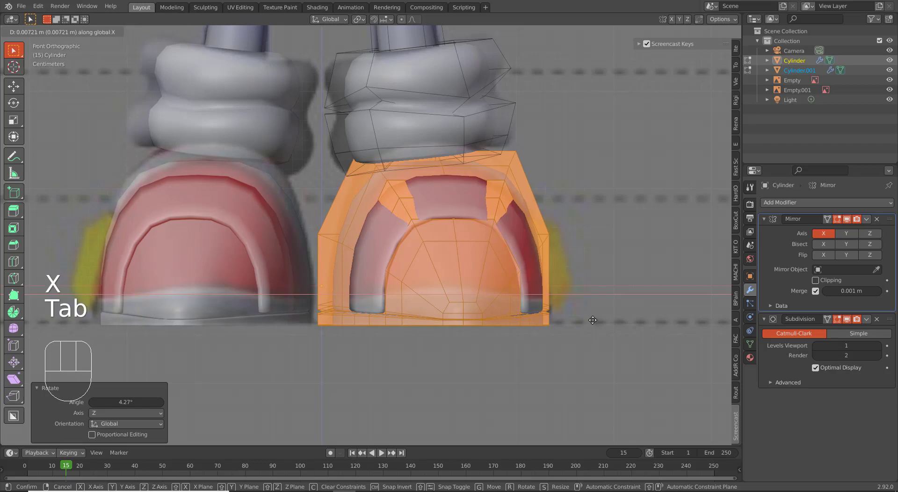
Move the shoe and strap about 0.026 m along Y, backwards under the sock cuff
scroll(593, 321, "down", 3)
middle_click_drag(591, 320, 478, 279)
key("g")
key("y")
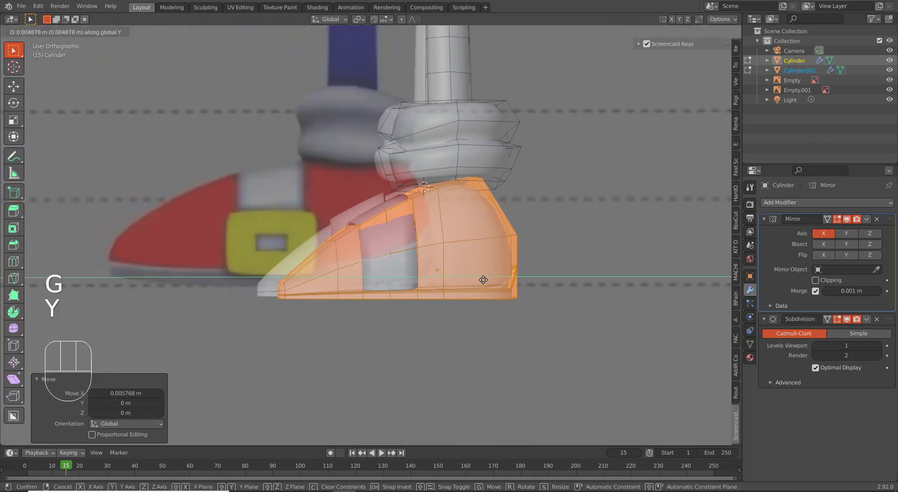
left_click(496, 279)
Select the face loop at the sock cuff's bottom edge and lower it about 0.015 m along Z with proportional editing
key("KP_1")
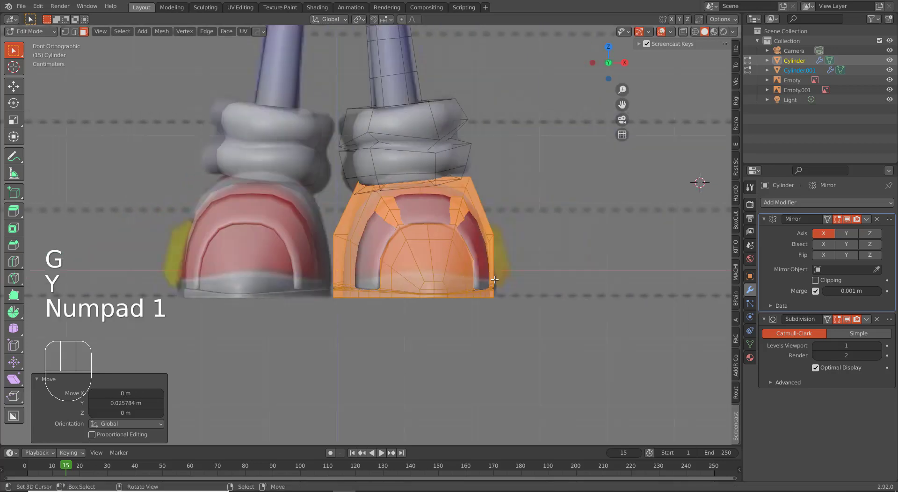
scroll(422, 207, "up", 2)
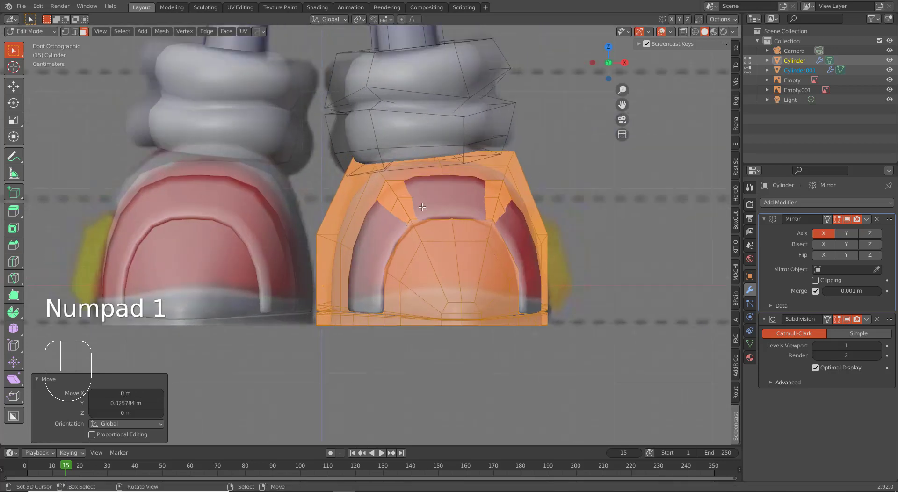
left_click(467, 155, "alt")
key("g")
key("z")
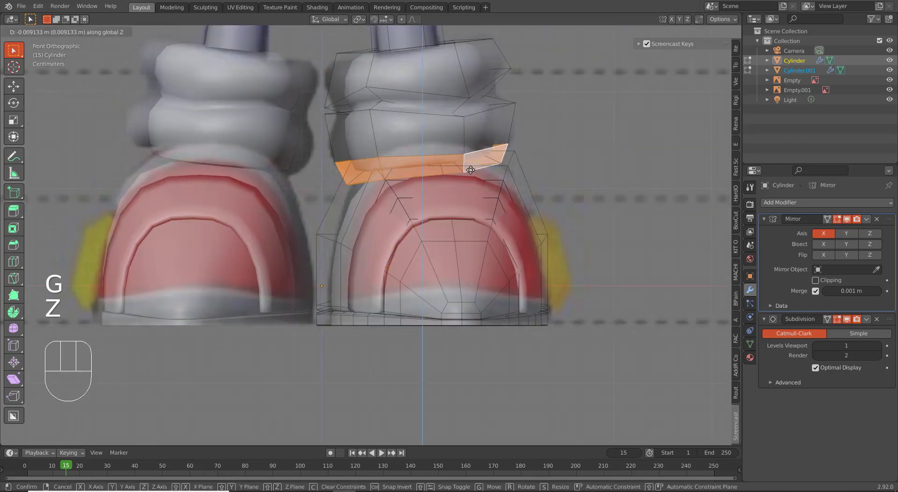
right_click(470, 170)
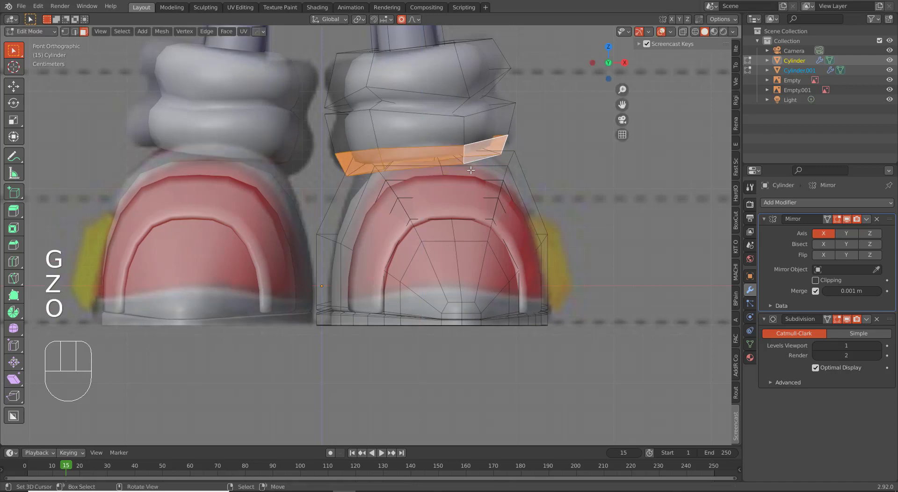
key("g")
key("z")
scroll(471, 173, "down", 5)
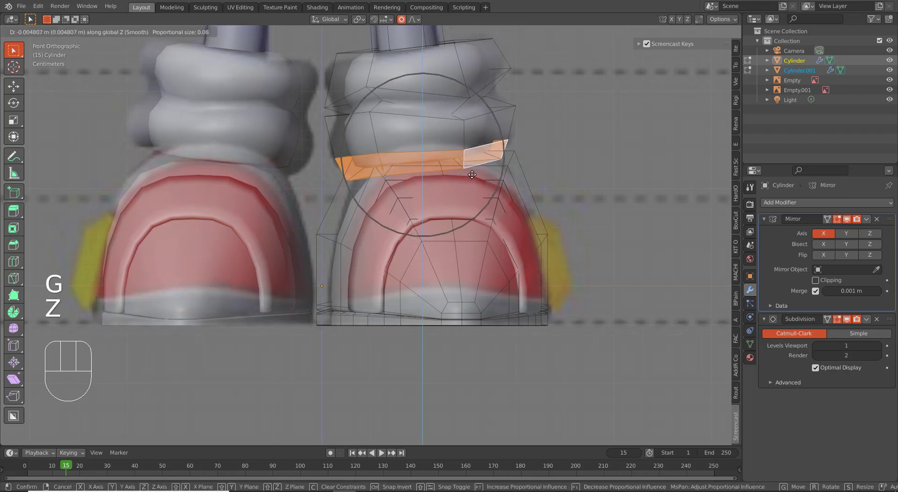
scroll(472, 174, "down", 8)
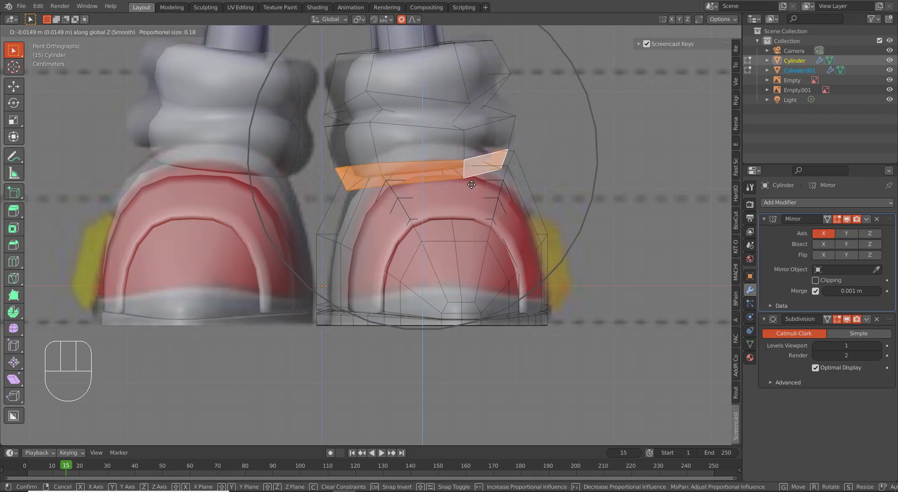
left_click(471, 185)
In vertex mode, move the two rear vertices at the cuff's bottom back and slightly down with proportional editing
middle_click_drag(429, 180, 515, 150)
key("1")
scroll(529, 141, "up", 4)
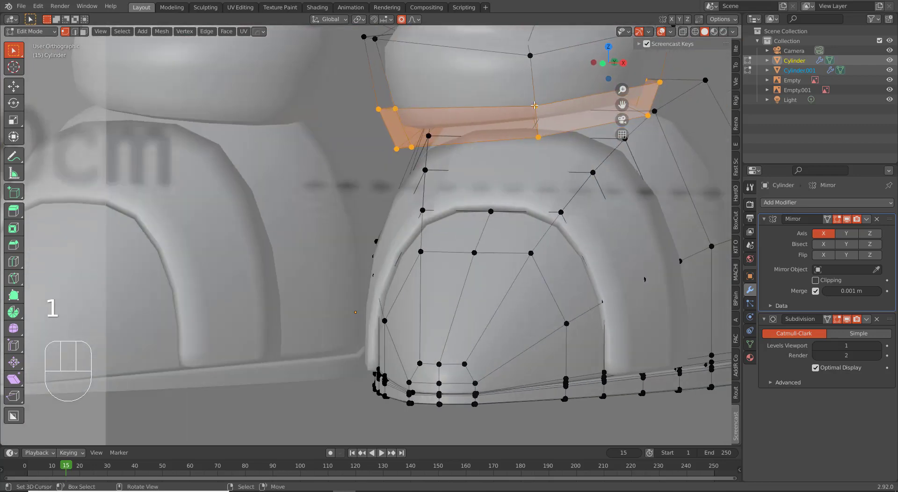
middle_click_drag(535, 105, 473, 155)
middle_click_drag(609, 141, 582, 162)
key("g")
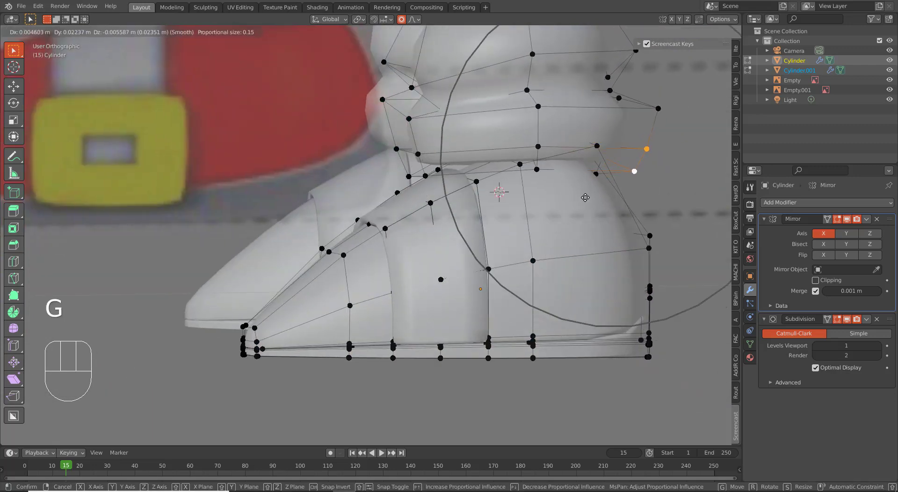
left_click(586, 197)
Adjust the front vertices of the sock cuff's bottom edge so it sits closely on the shoe's top
middle_click_drag(587, 196, 482, 140)
left_click(433, 147)
key("g")
left_click(461, 148)
key("g")
left_click(487, 159)
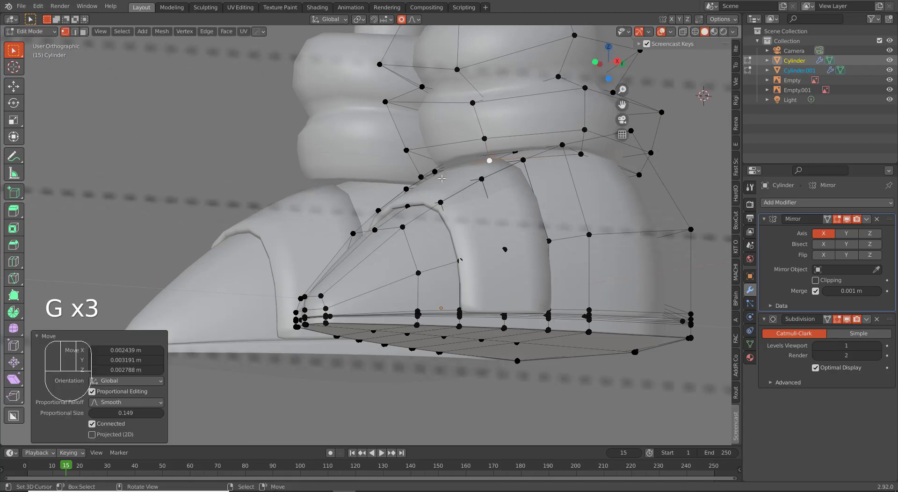
Lower the inner front vertex of the cuff's bottom edge and nudge a front vertex of the lower roll
middle_click_drag(442, 178, 405, 174)
left_click(401, 161)
key("g")
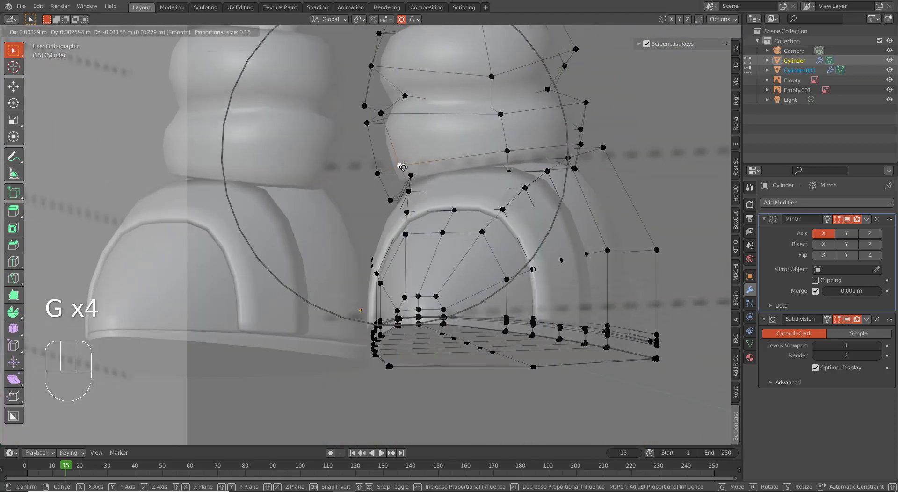
left_click(403, 167)
left_click(502, 115)
key("g")
left_click(506, 117)
Reposition the inner bottom-edge vertices and a rear vertex of the cuff's lower roll, working from behind the leg
middle_click_drag(506, 117, 272, 165)
key("g")
left_click(366, 162)
key("g")
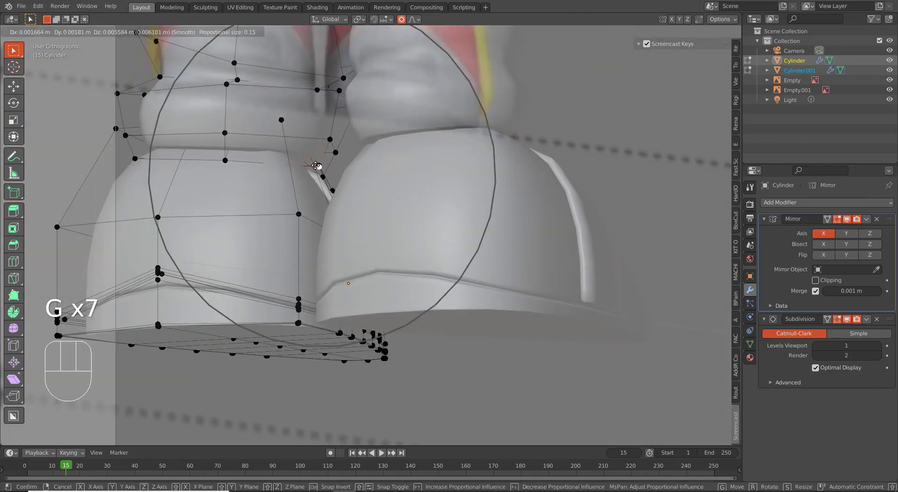
left_click(274, 152)
key("g")
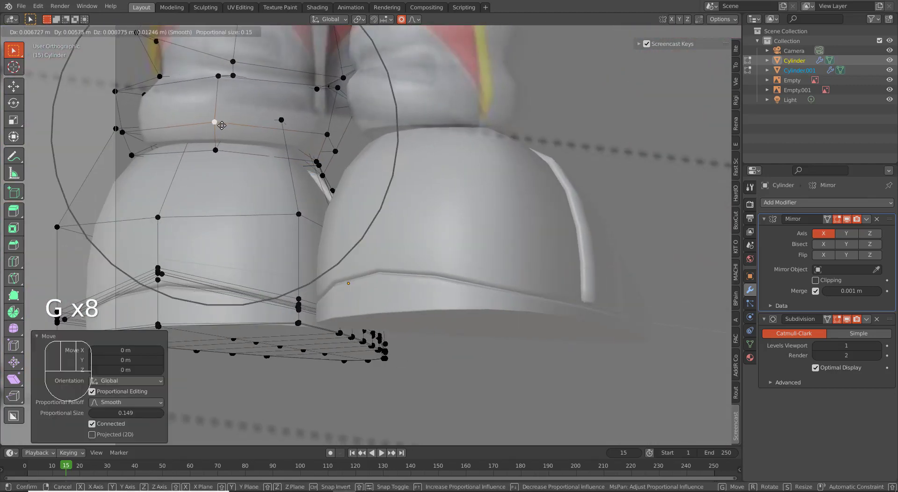
left_click(215, 124)
Move the rear and outer vertices of the cuff's lower roll outwards and slightly down to round its back
middle_click_drag(215, 124, 280, 154)
left_click(304, 152)
key("g")
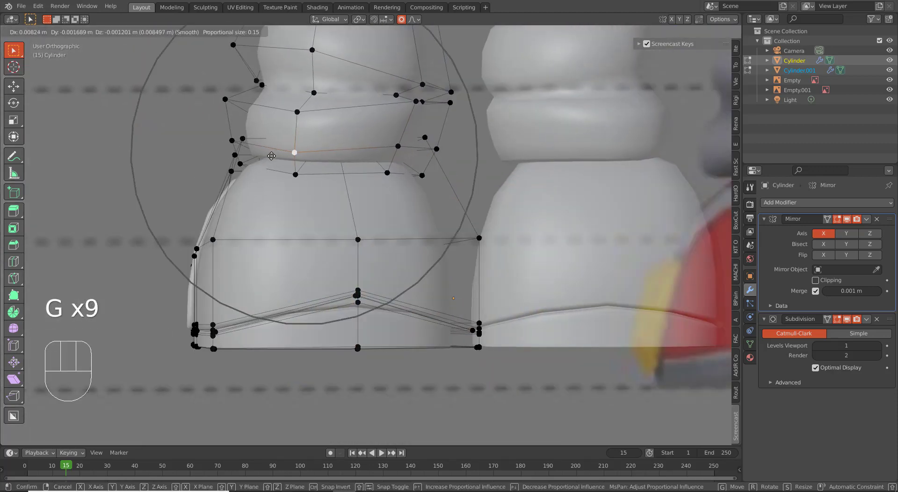
left_click(293, 152)
key("g")
left_click(215, 152)
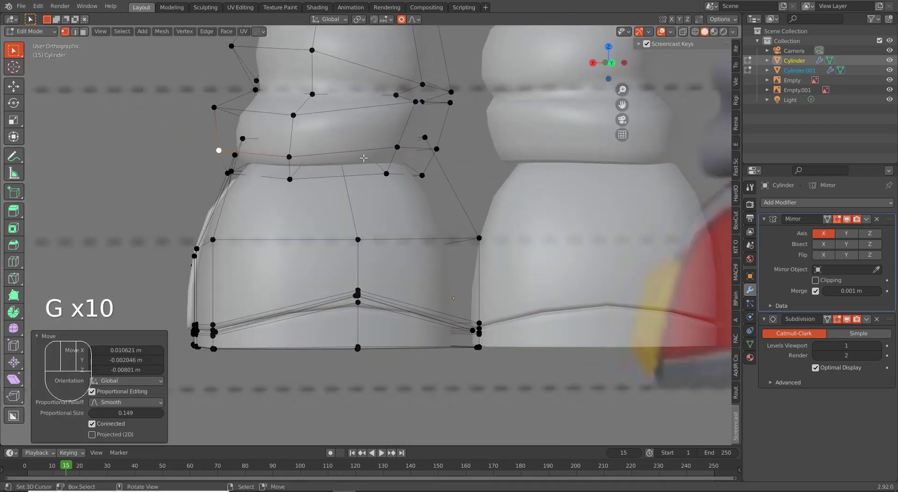
Adjust the inner rear vertex on the cuff's bottom edge and the inner rear vertex of its upper roll
left_click(387, 175)
key("g")
left_click(393, 173)
middle_click_drag(393, 172, 395, 224, "shift")
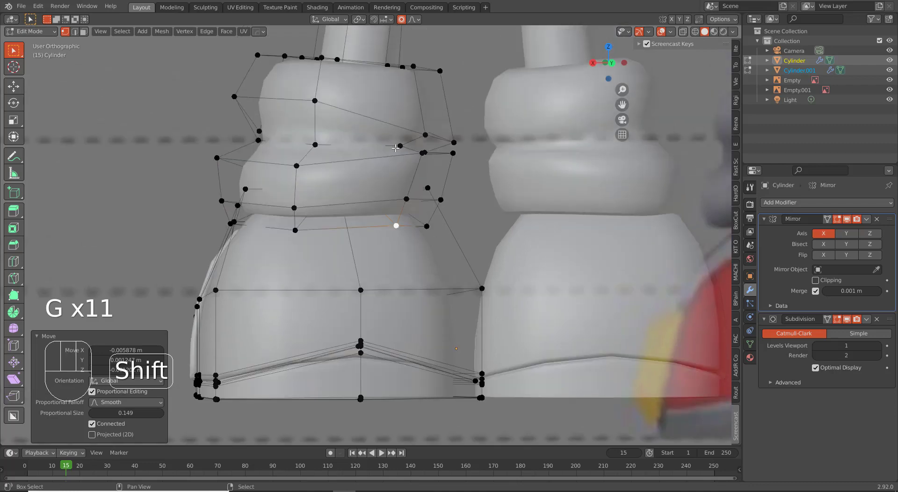
key("g")
left_click(461, 156)
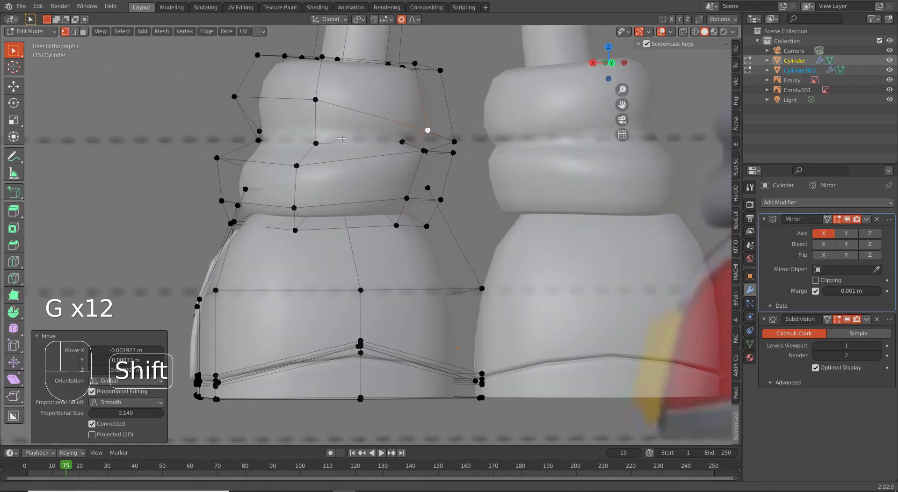
Adjust the front vertex of the upper roll, and raise the one below it using a smaller proportional influence
middle_click_drag(461, 155, 468, 241, "shift")
left_click(468, 240)
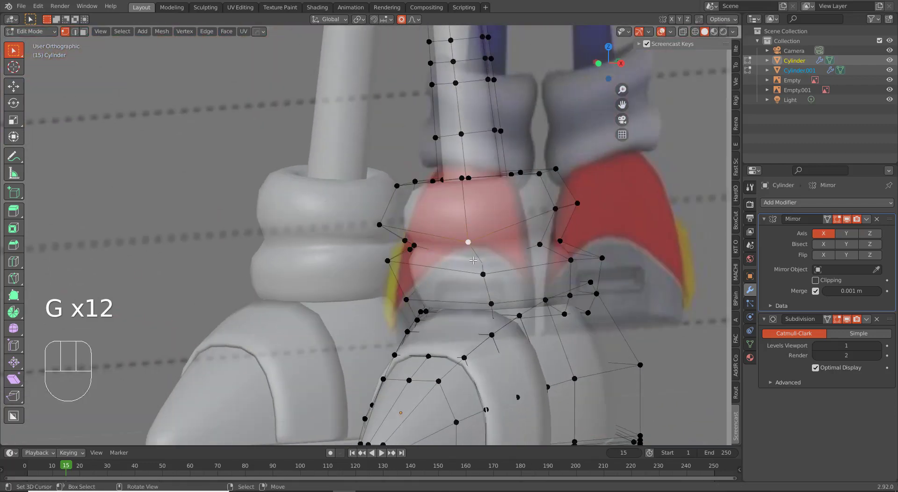
key("g")
left_click(484, 269)
left_click(483, 270)
key("g")
scroll(481, 257, "up", 5)
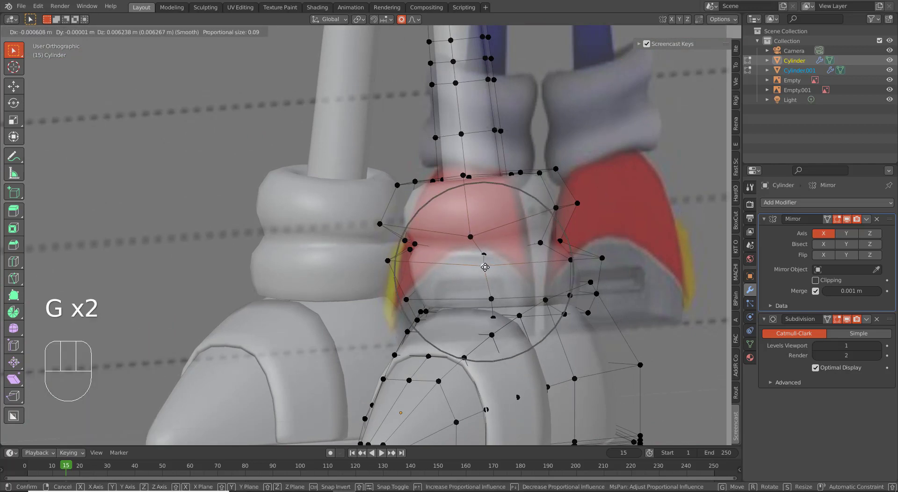
left_click(483, 257)
Select the two outer vertices of the cuff's upper roll and move them about 0.023 m down and slightly outwards
middle_click_drag(515, 231, 532, 210)
left_click(532, 211)
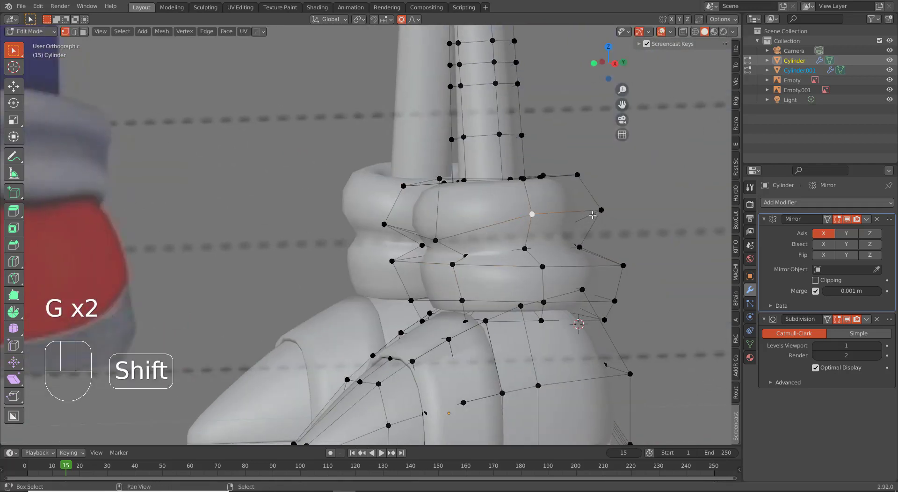
key("g")
scroll(596, 265, "up", 2)
left_click(605, 285)
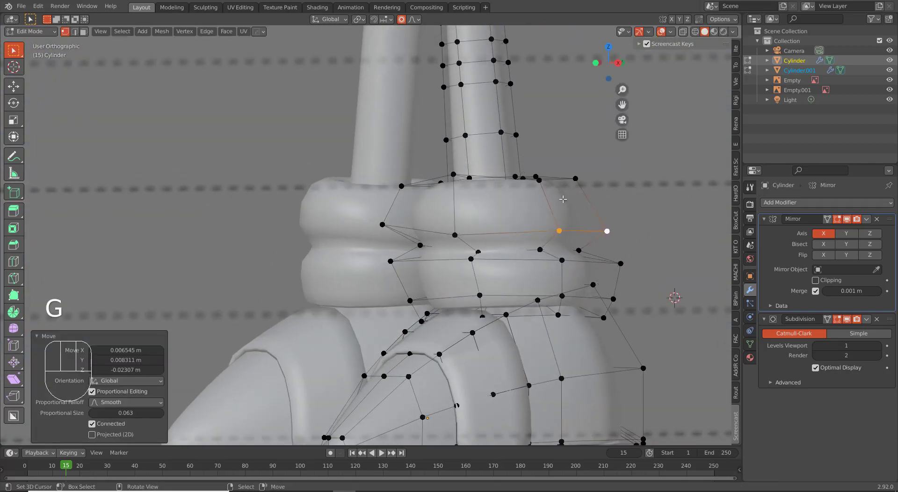
Pull two outer vertices of the cuff's top rim outwards to widen the upper roll
left_click(574, 174)
key("g")
left_click(586, 188)
left_click(539, 181)
key("g")
left_click(548, 187)
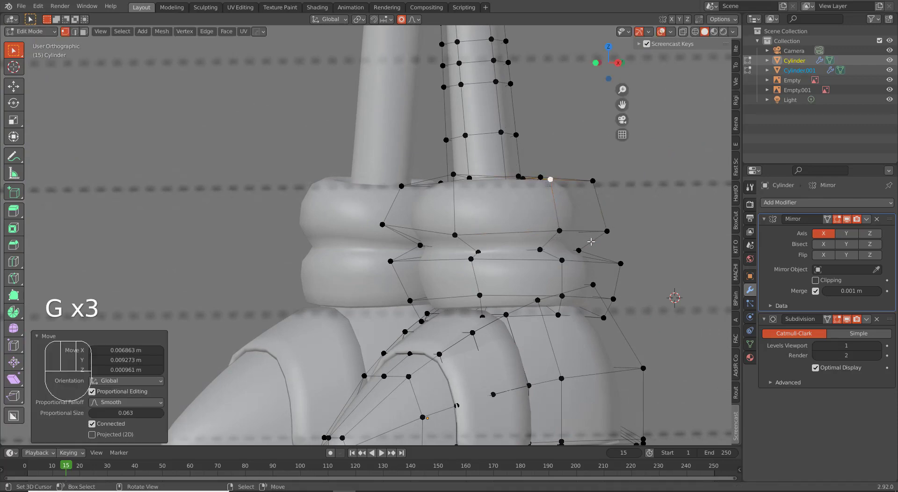
Reposition two outer vertices along the upper part of the cuff's lower roll
left_click(619, 257)
key("g")
left_click(557, 269)
key("g")
left_click(548, 255)
Move the inner vertices near the cuff's bottom edge from a rear view to even out the lower roll
middle_click_drag(547, 255, 370, 337)
left_click(411, 331)
key("g")
left_click(421, 324)
left_click(370, 335)
key("g")
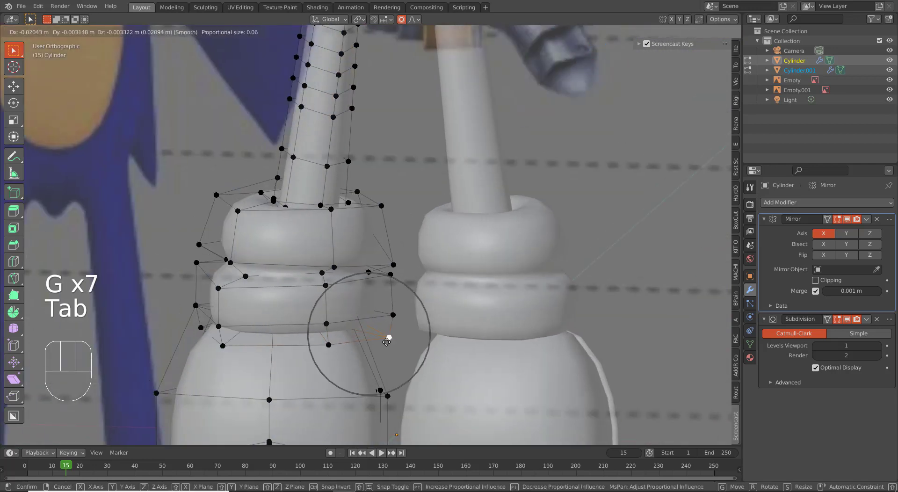
left_click(386, 342)
Shift the inner vertices at the crease between the cuff's two rolls to tidy its shape
left_click(393, 265)
key("g")
left_click(389, 276)
key("g")
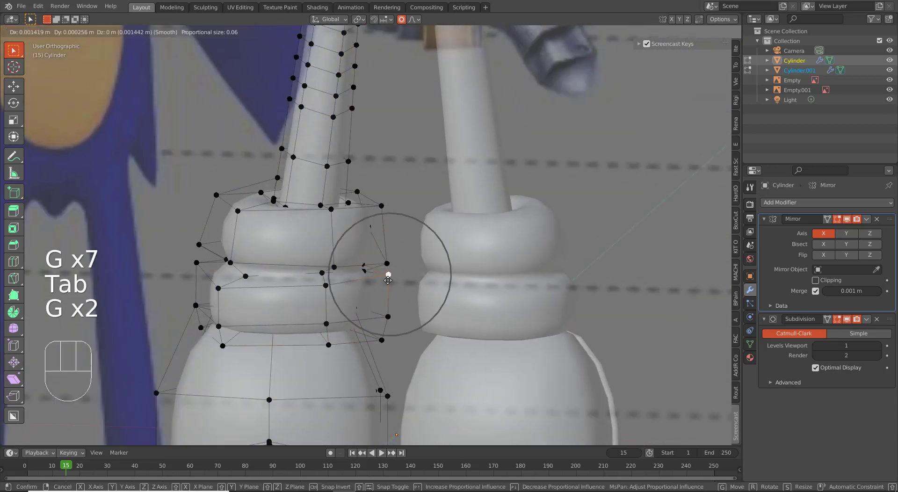
left_click(388, 280)
Examine the cuff and shoe from several angles and compare them with the front and side reference images
scroll(381, 254, "down", 4)
middle_click_drag(381, 254, 445, 304)
scroll(361, 294, "up", 4)
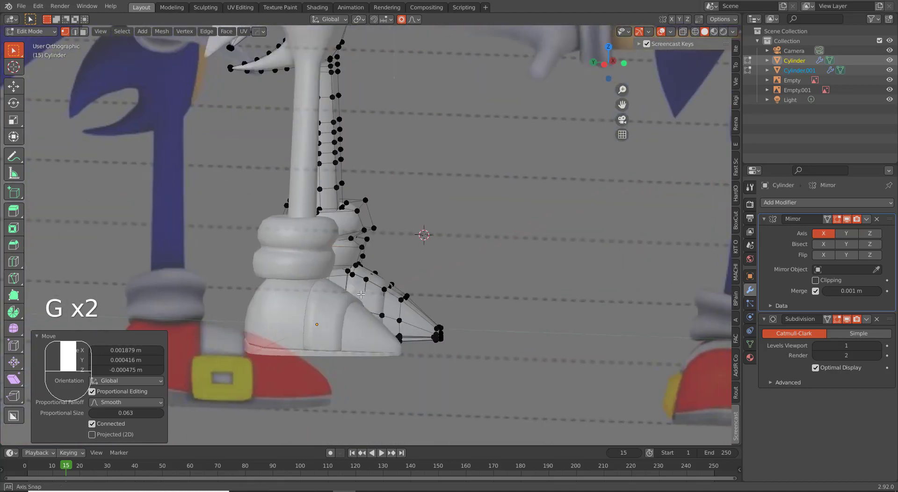
middle_click_drag(361, 294, 407, 329)
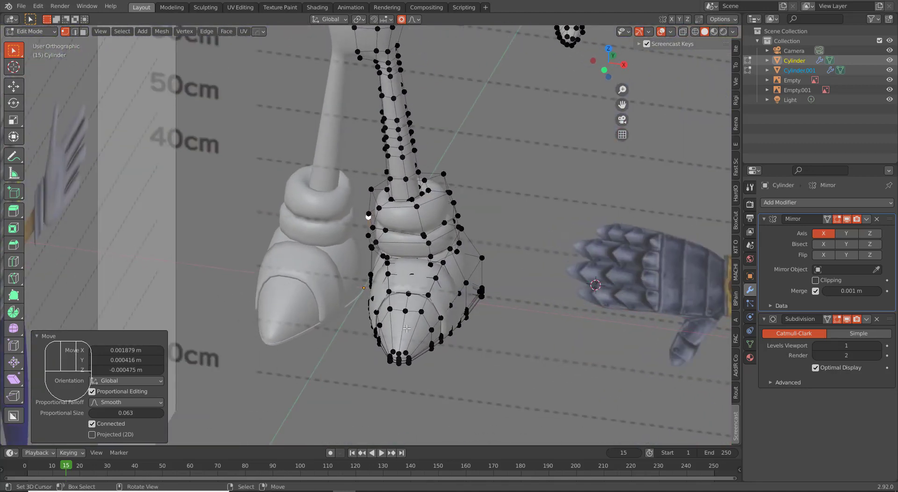
key("KP_1")
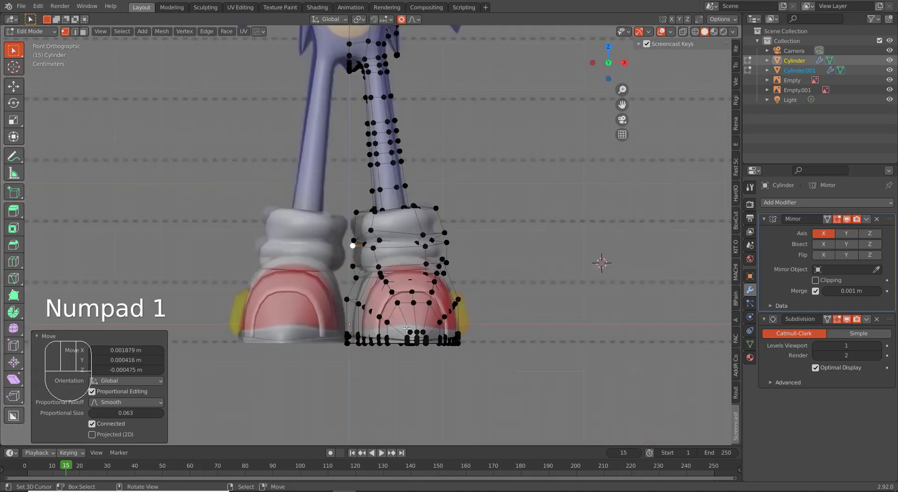
scroll(406, 329, "down", 4)
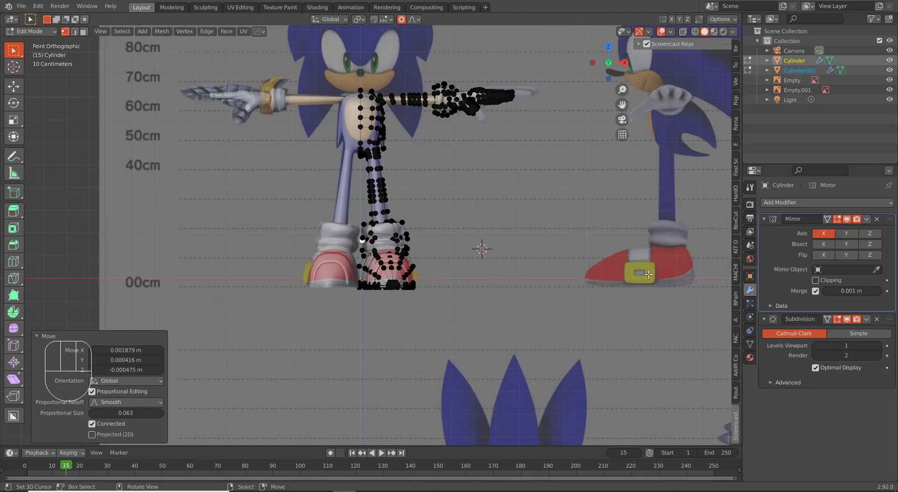
scroll(461, 276, "up", 2)
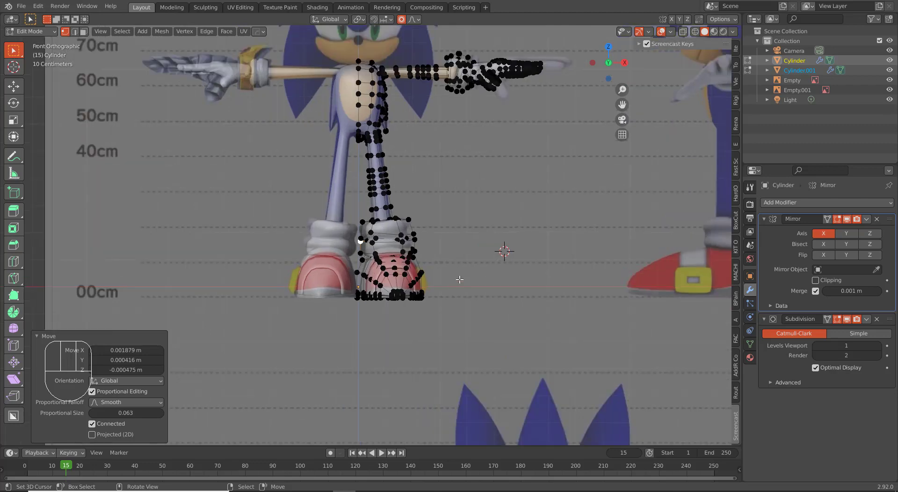
scroll(504, 312, "down", 3)
scroll(464, 299, "up", 3)
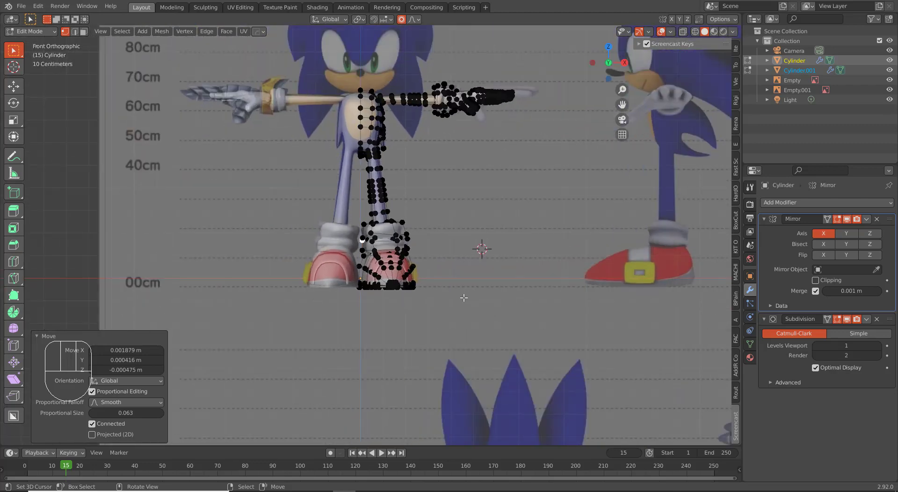
Return to Object Mode and check the shoe's length and shape against the reference in right side view
key("KP_3")
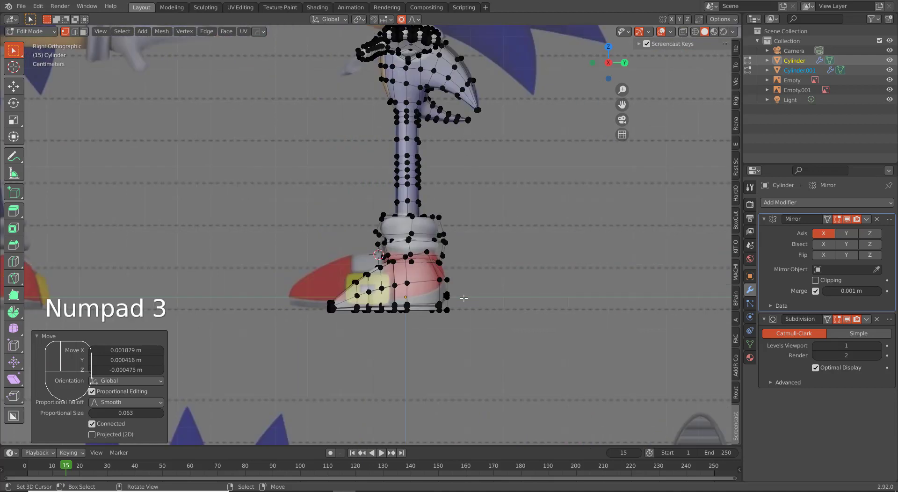
key("Tab")
scroll(440, 344, "up", 6)
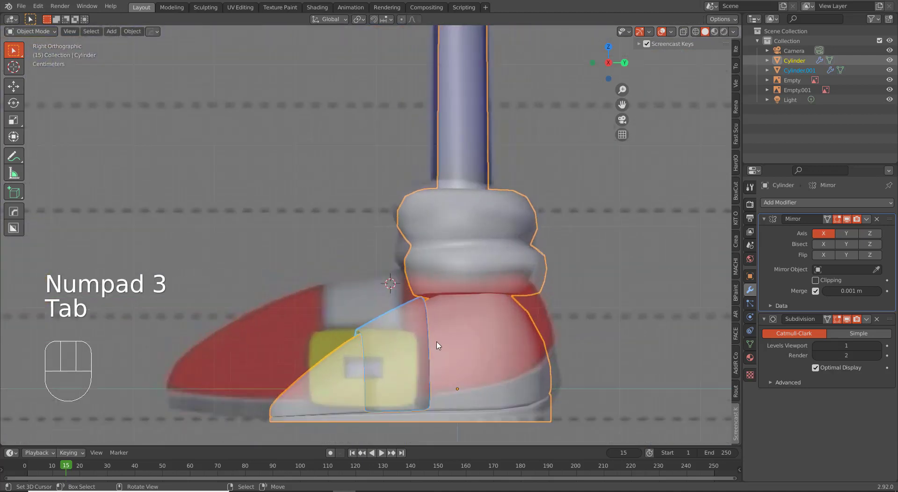
Snap the 3D cursor to the world origin and add a plane mesh there
middle_click_drag(451, 311, 481, 190, "shift")
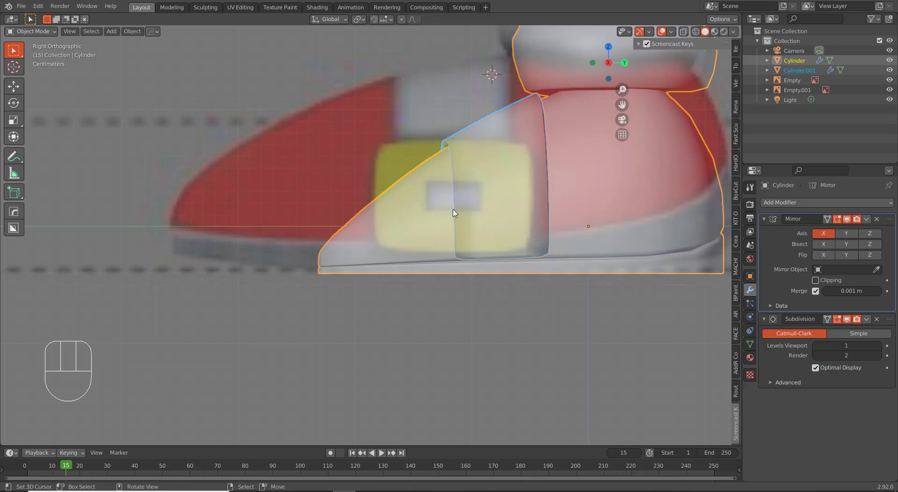
scroll(454, 211, "down", 5)
key("KP_1")
scroll(435, 224, "up", 6)
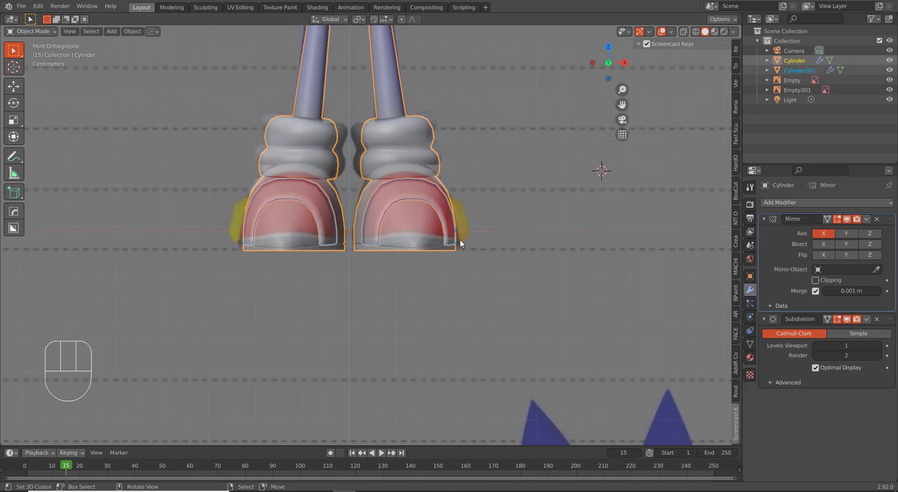
key("shift+s")
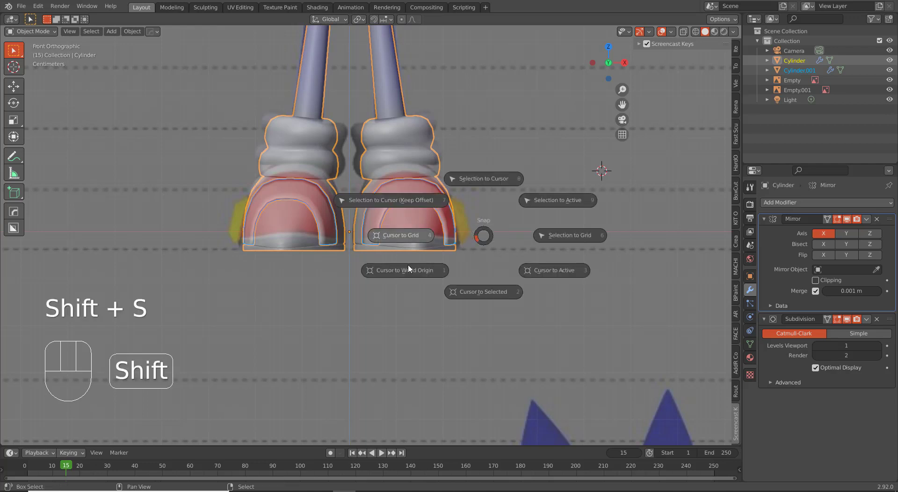
key("shift+s")
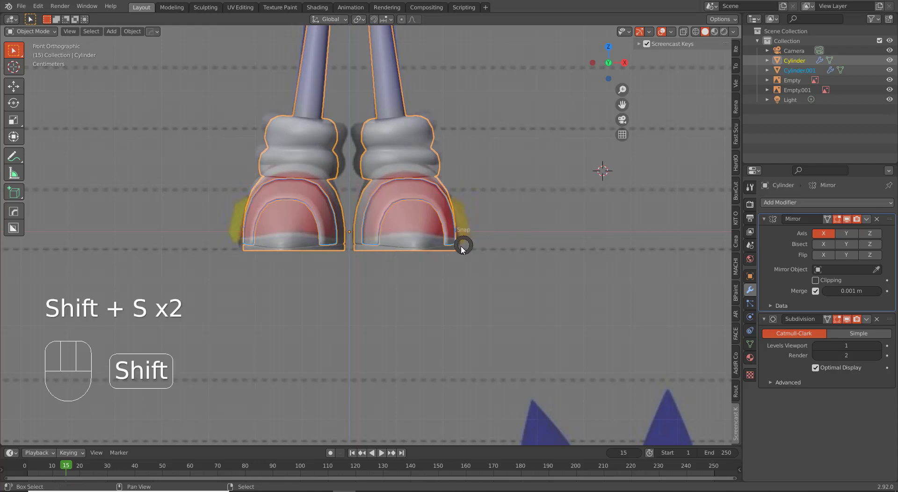
left_click(410, 280)
key("shift")
key("shift+a")
mouse_move(496, 236)
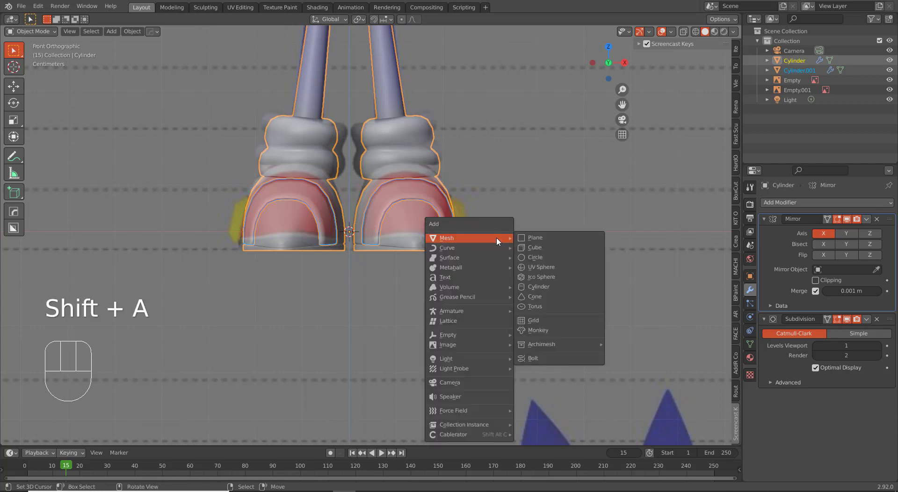
left_click(553, 243)
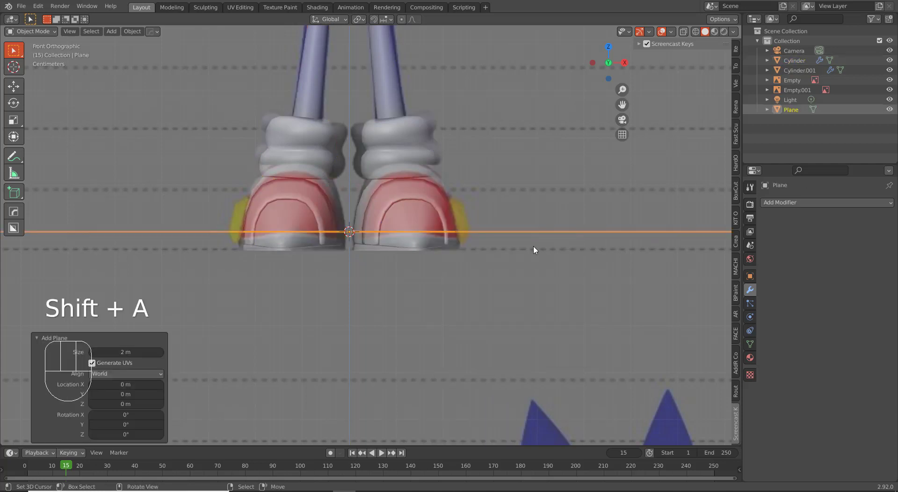
Inset the plane's face by about 0.7 m and delete the inner face to leave a rectangular opening
key("Tab")
middle_click_drag(477, 204, 567, 294)
key("i")
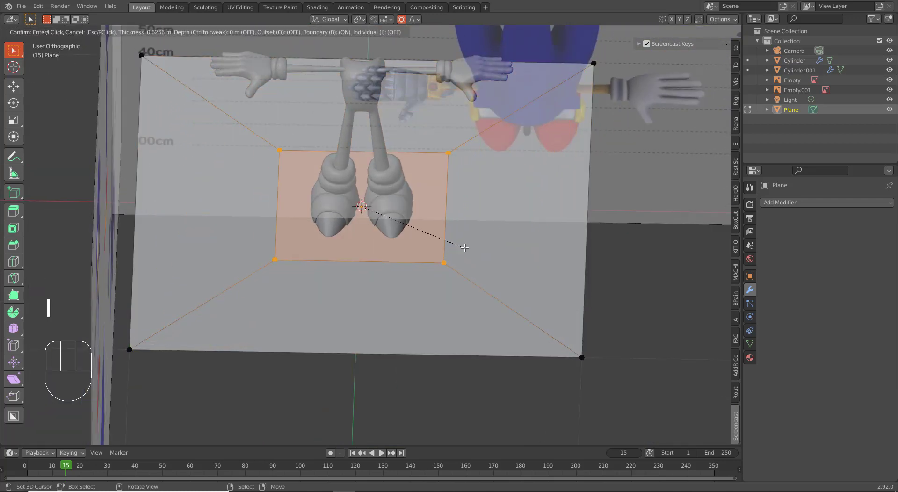
left_click(452, 235)
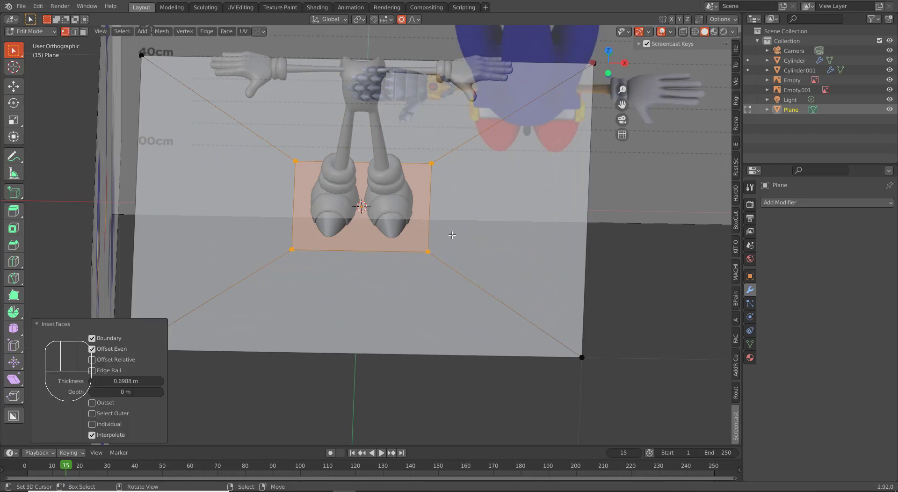
key("x")
left_click(452, 235)
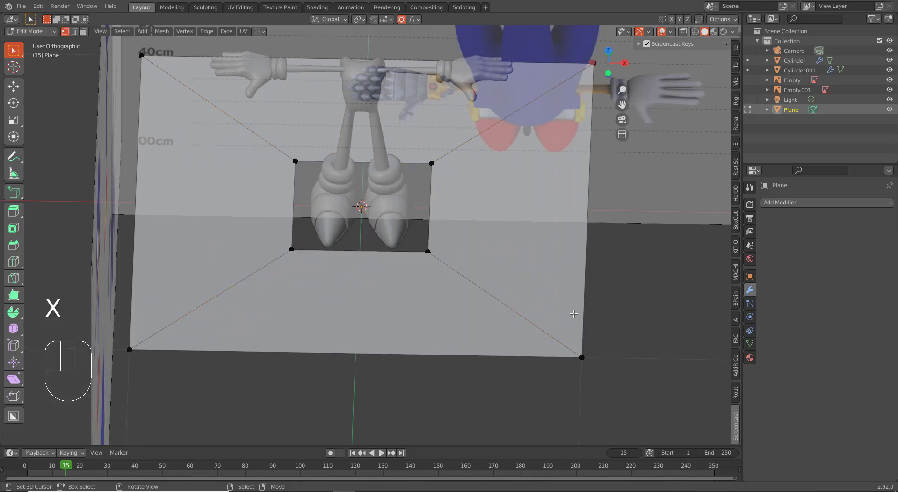
Scale the whole frame by about 0.67 along Y and uniformly by about 0.22
key("a")
key("s")
key("y")
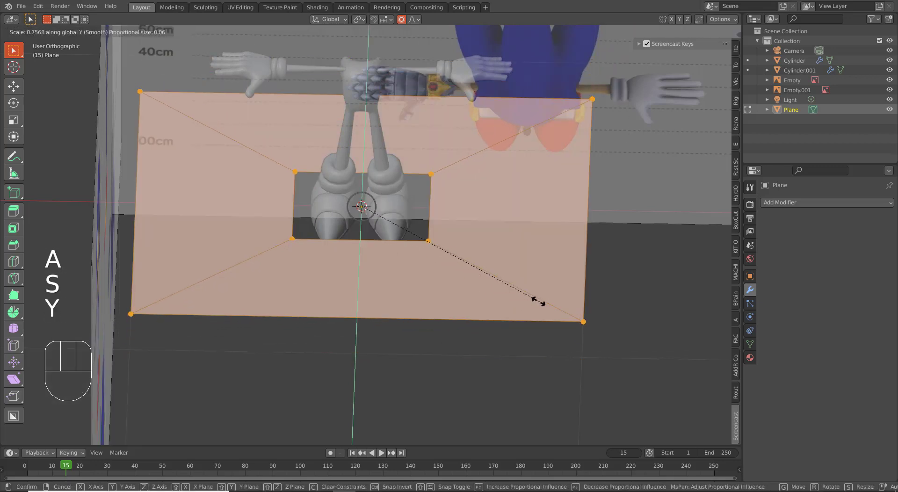
left_click(518, 287)
key("s")
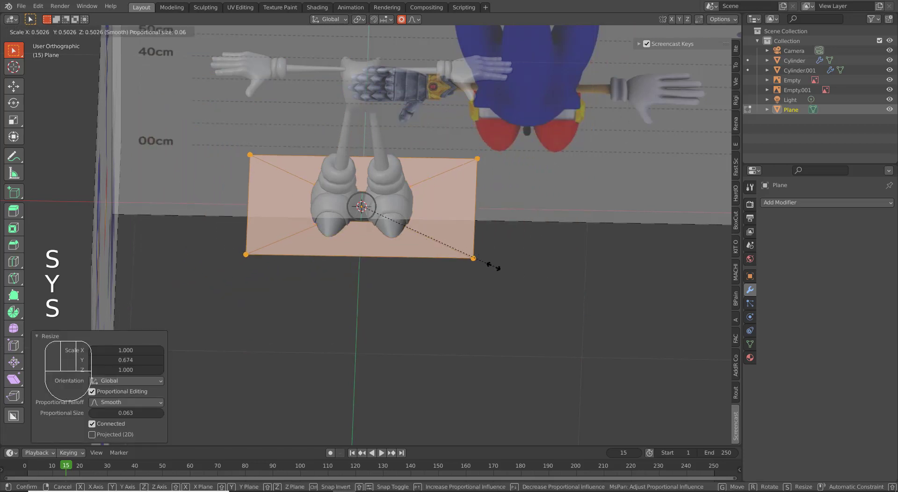
left_click(419, 237)
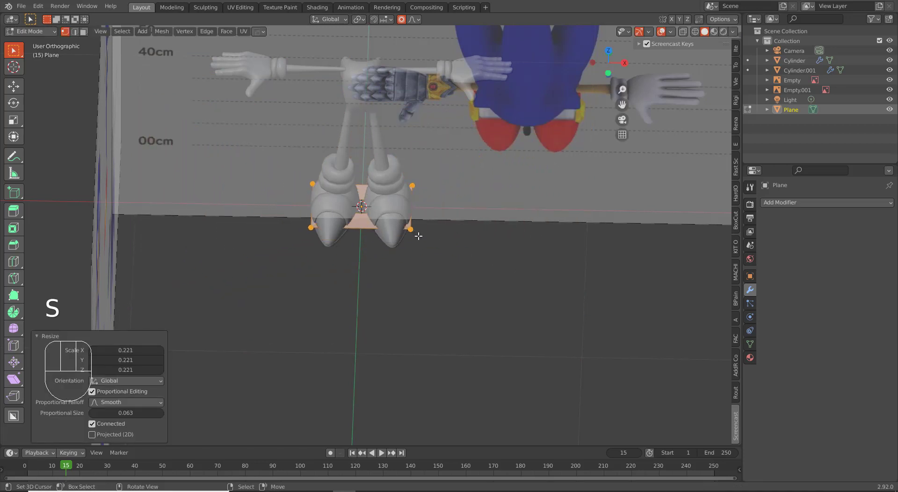
Rotate the frame 90° about X and 90° about Z so that it stands parallel to the shoe's side
key("KP_1")
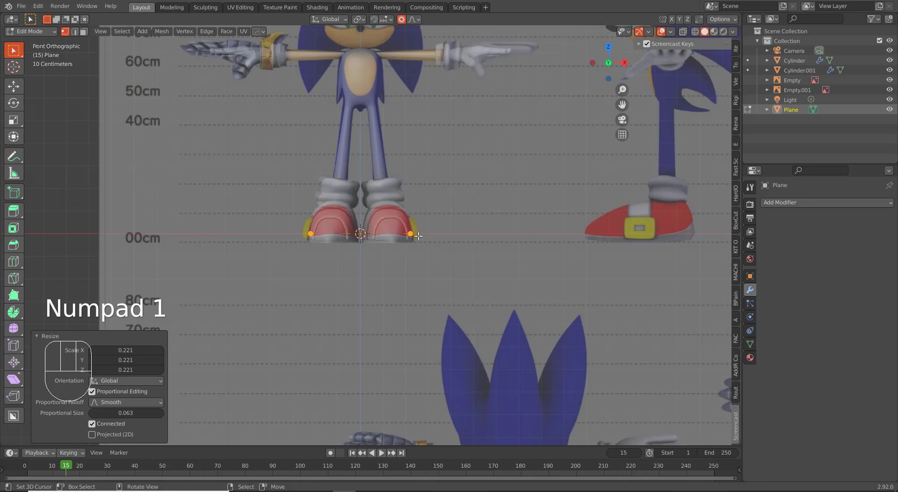
key("r")
key("x")
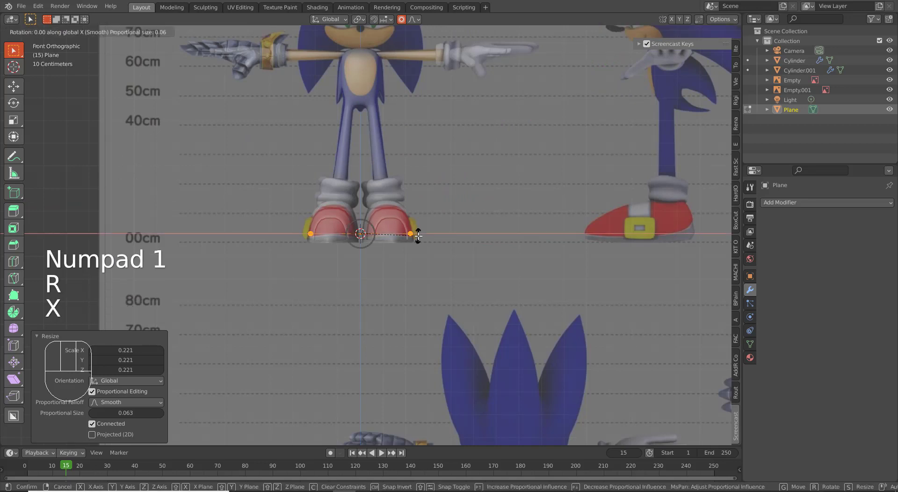
key("9")
key("0")
key("Return")
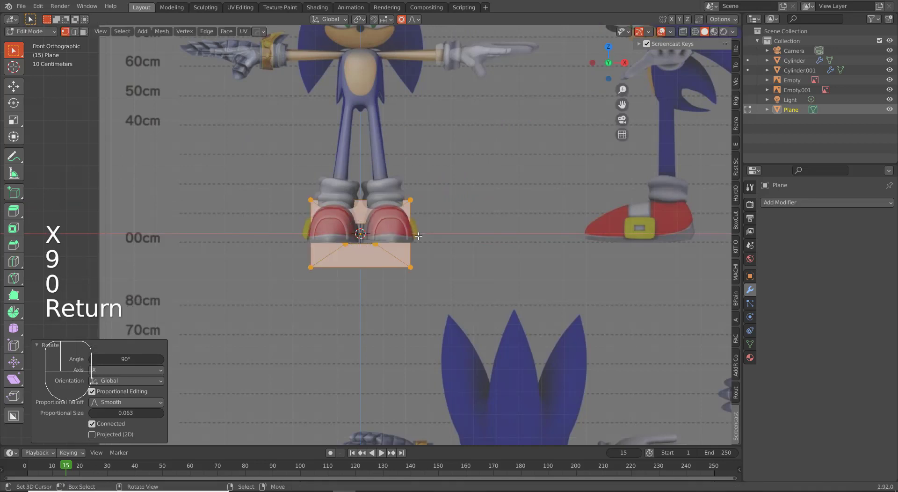
key("r")
key("z")
key("9")
key("0")
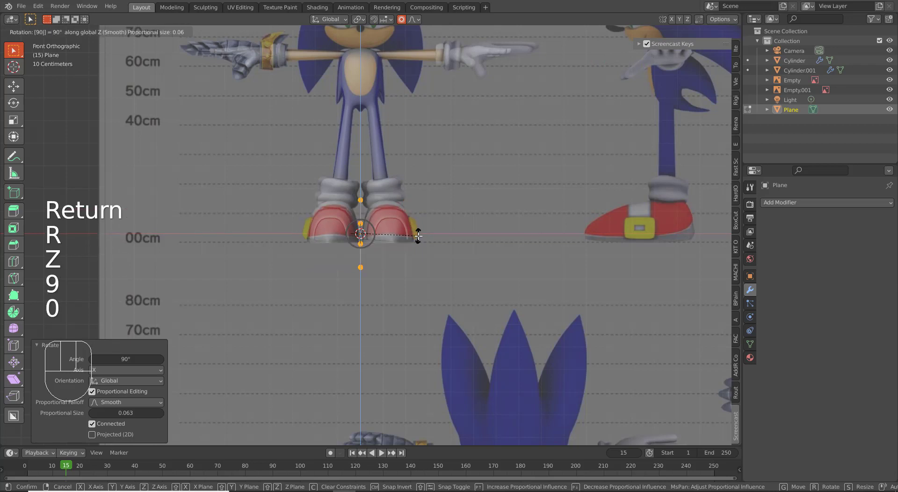
key("Return")
Move the frame to the shoe's outer side, scale it by about 0.43 and place it over the reference buckle
key("g")
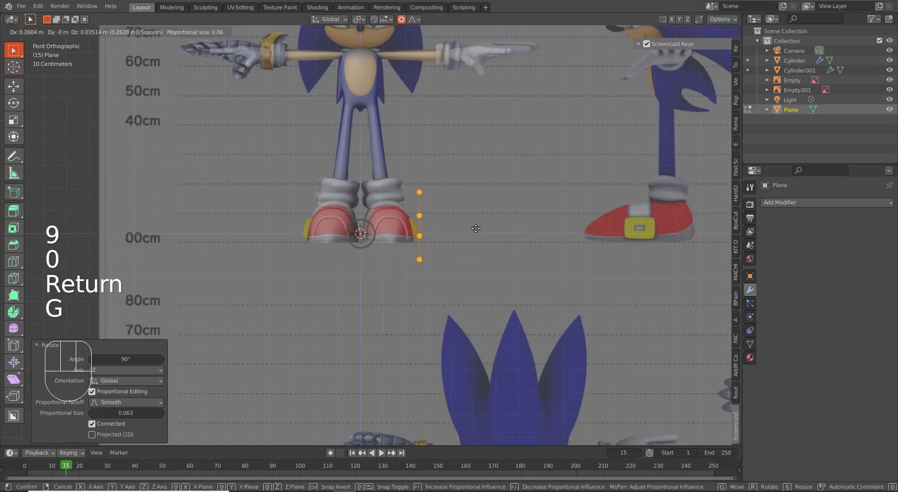
left_click(468, 229)
key("KP_3")
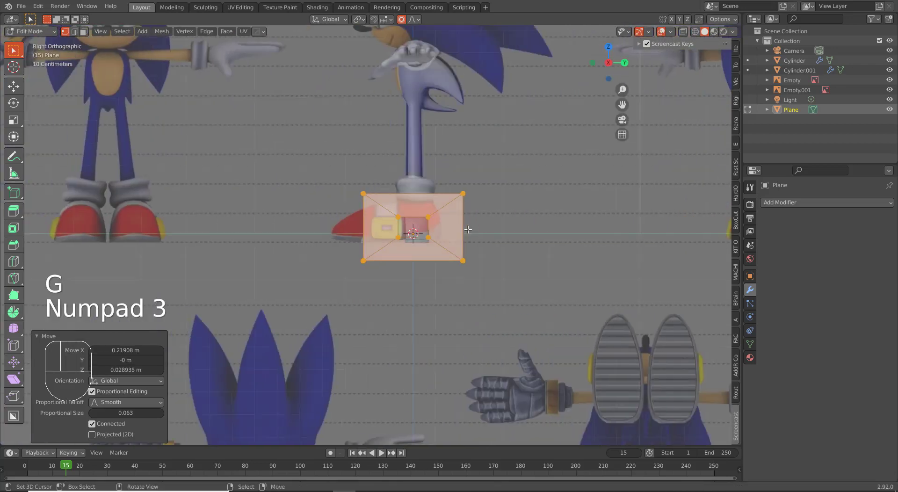
scroll(497, 302, "up", 7)
key("s")
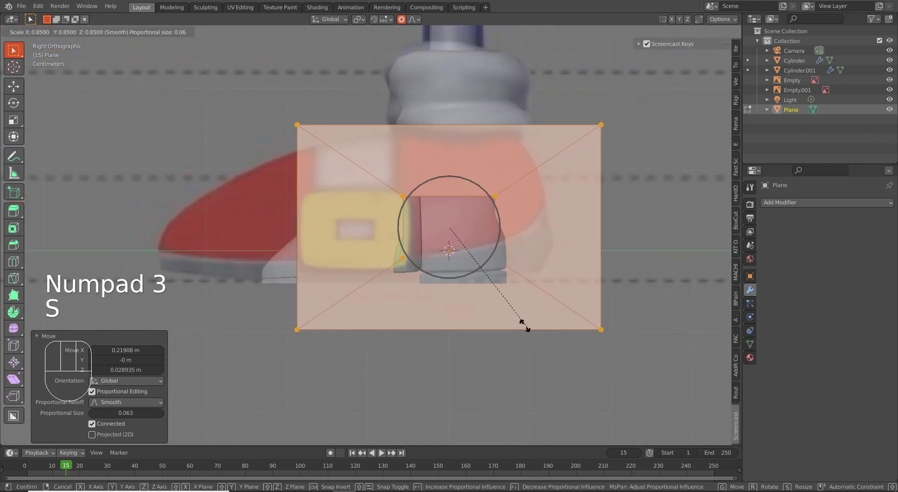
left_click(493, 281)
key("g")
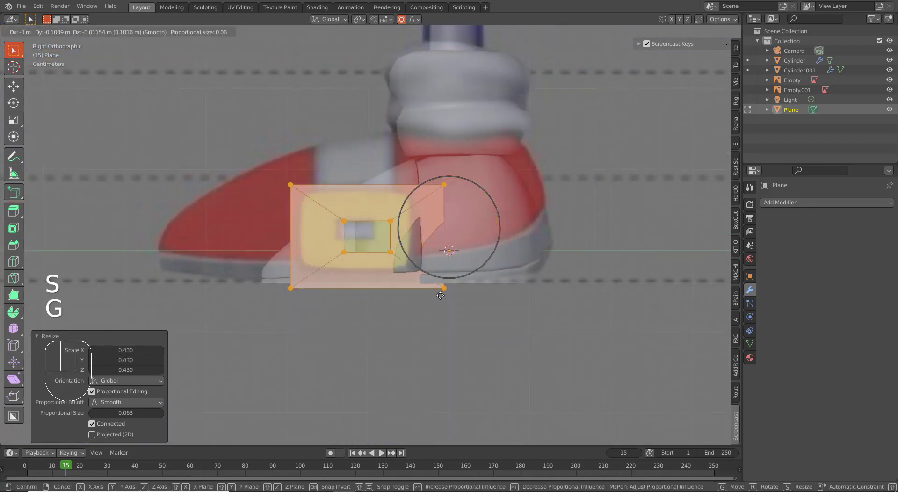
left_click(444, 285)
Tilt the buckle frame freely by about 10° and scale it by about 0.63
key("r")
key("r")
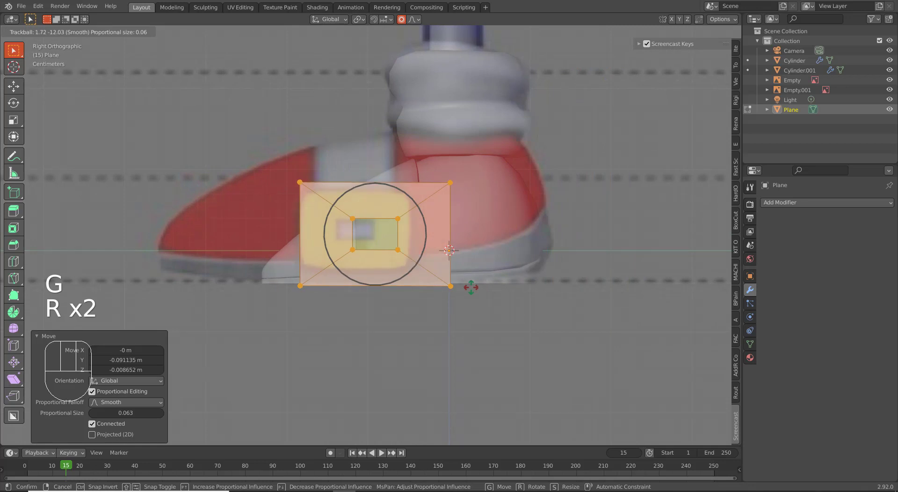
left_click(464, 291)
middle_click_drag(345, 297, 518, 334)
key("s")
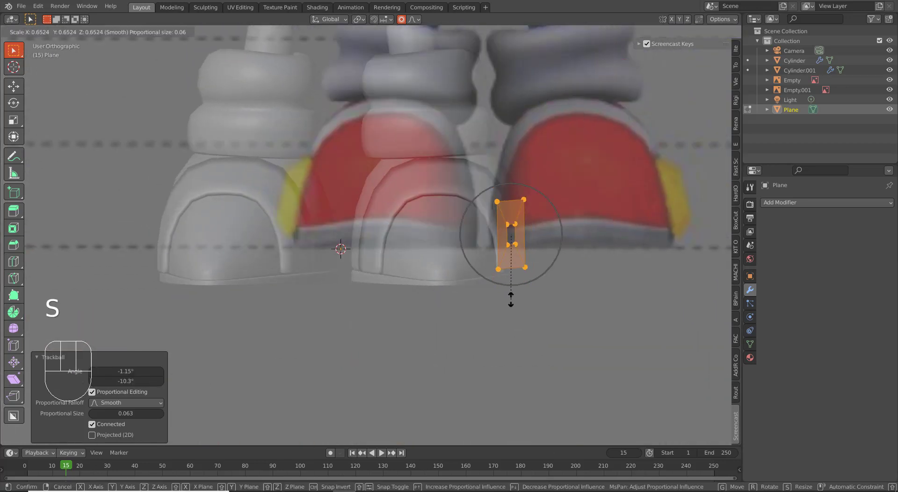
left_click(514, 295)
Shift the buckle frame onto the lower end of the shoe strap, shrink it further and rotate it by about -1°
middle_click_drag(514, 294, 478, 293)
key("g")
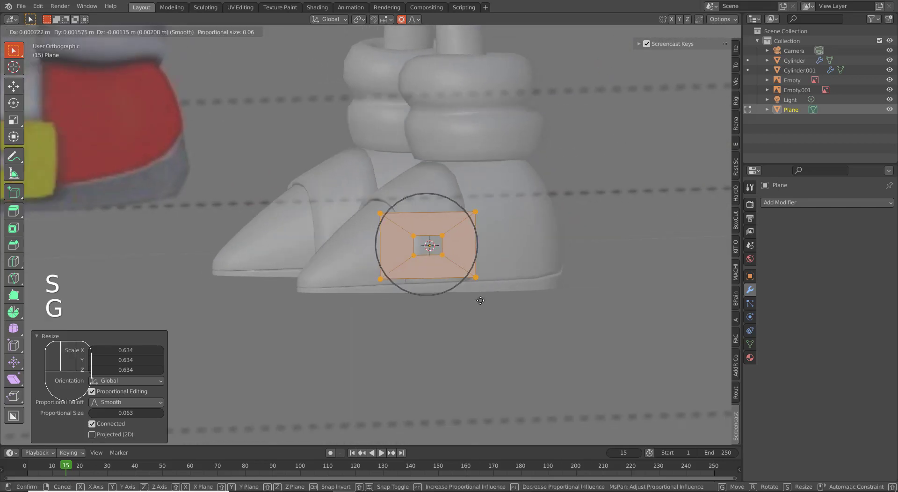
left_click(485, 306)
key("s")
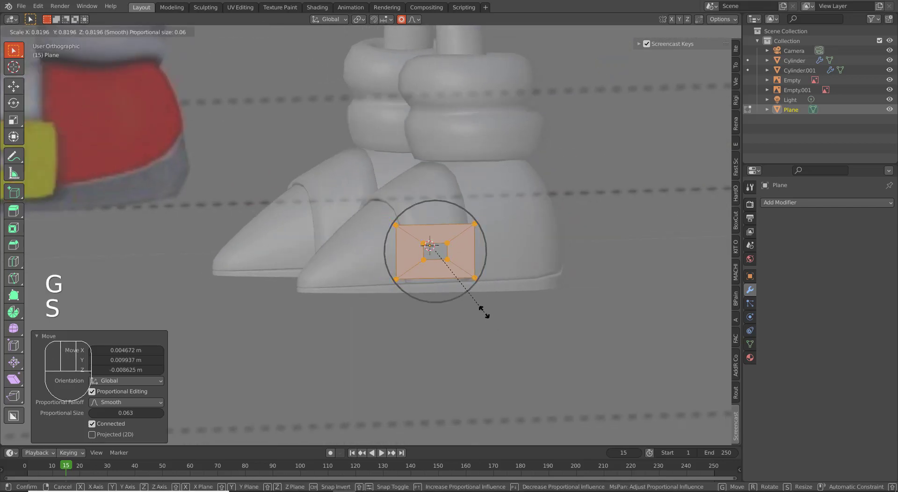
left_click(484, 312)
key("g")
left_click(486, 318)
key("r")
left_click(497, 325)
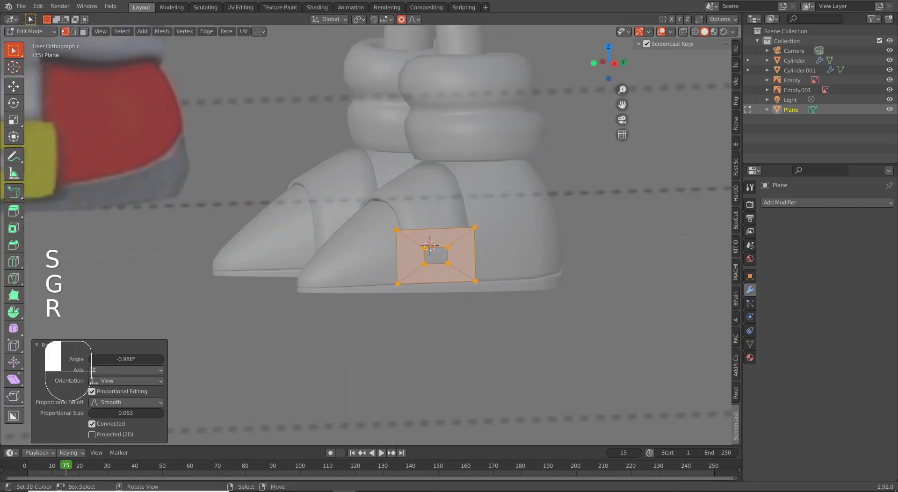
Check the buckle's placement against the front reference and extrude the frame outward by about 0.024 m
middle_click_drag(483, 281, 612, 325)
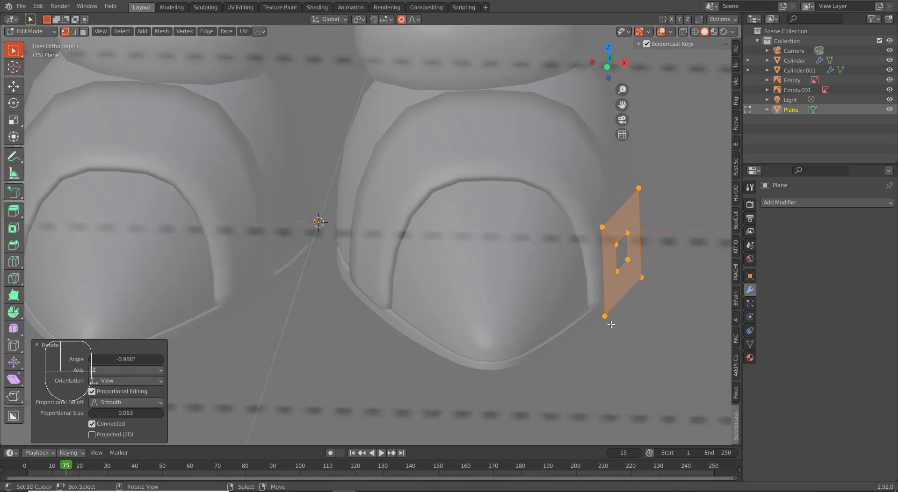
key("KP_1")
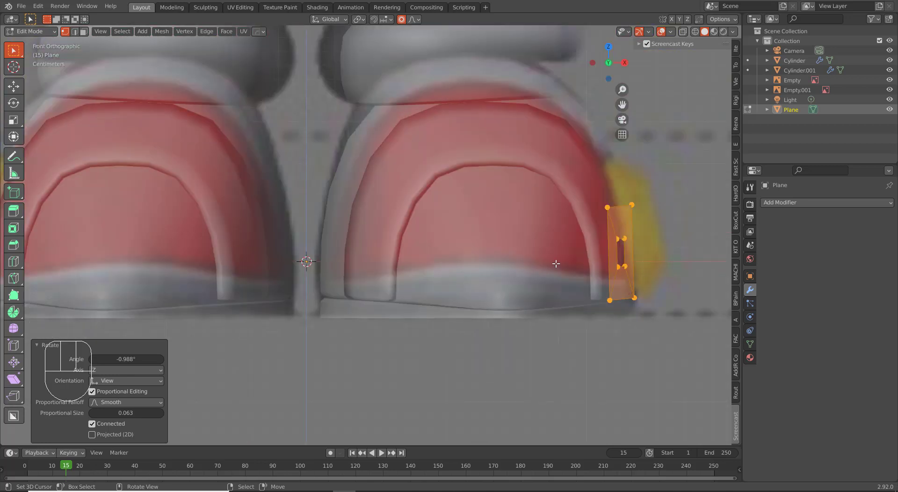
middle_click_drag(560, 266, 574, 271)
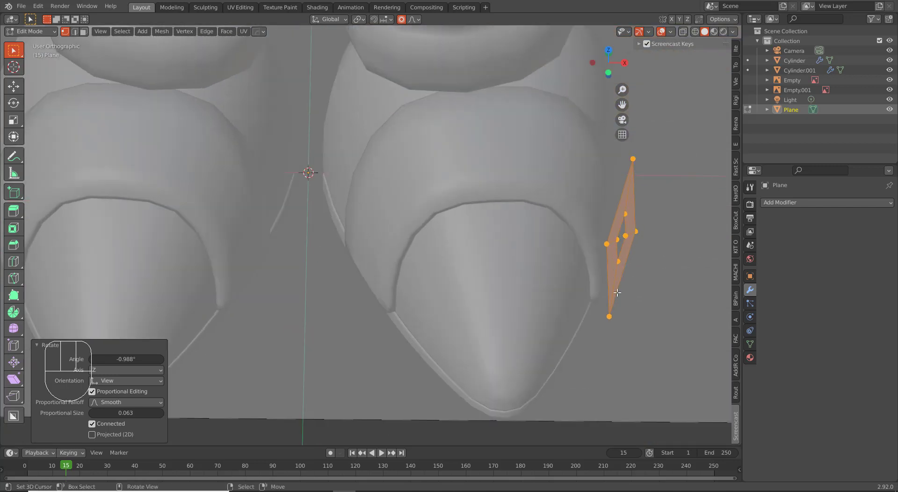
mouse_move(618, 293)
middle_mouse_down()
mouse_move(604, 291)
mouse_move(592, 309)
mouse_move(634, 295)
middle_mouse_up()
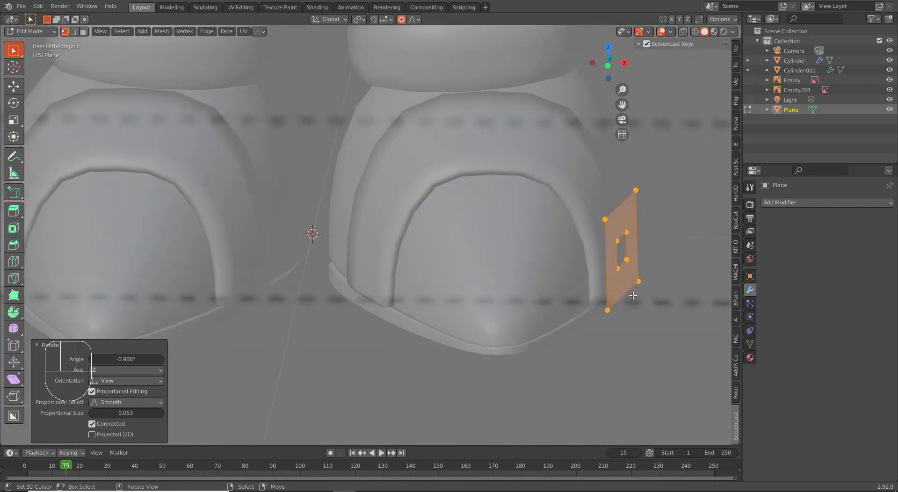
middle_click_drag(630, 298, 593, 296)
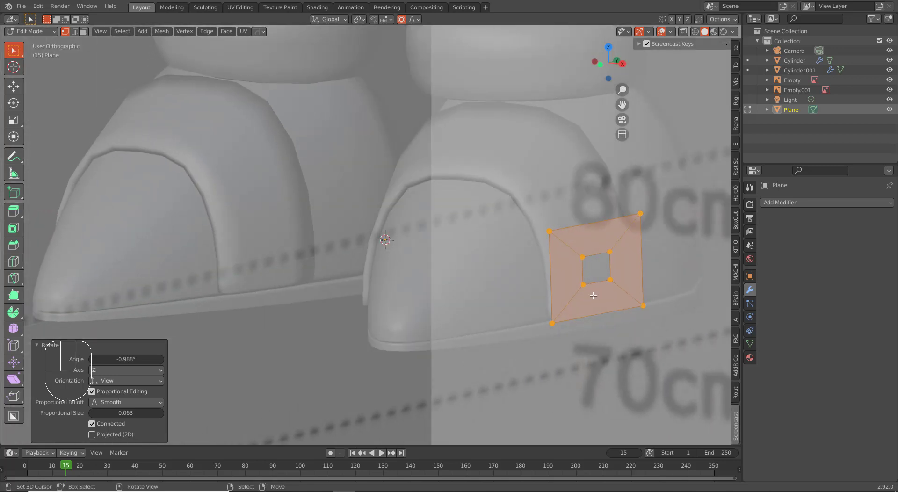
middle_click_drag(593, 295, 646, 293)
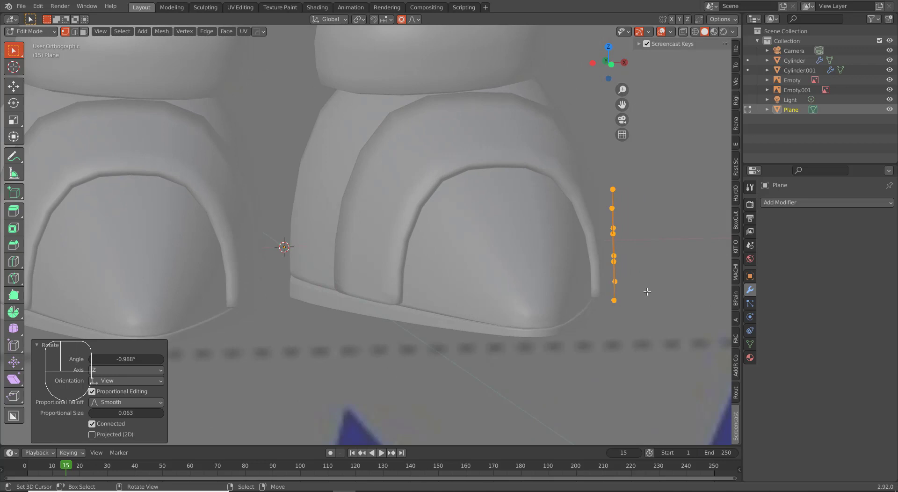
key("e")
left_click(661, 302)
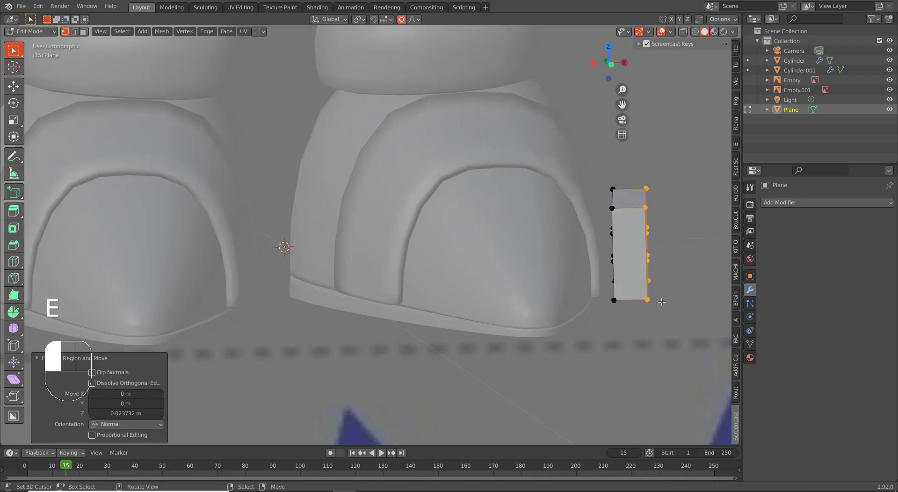
middle_click_drag(662, 302, 597, 335)
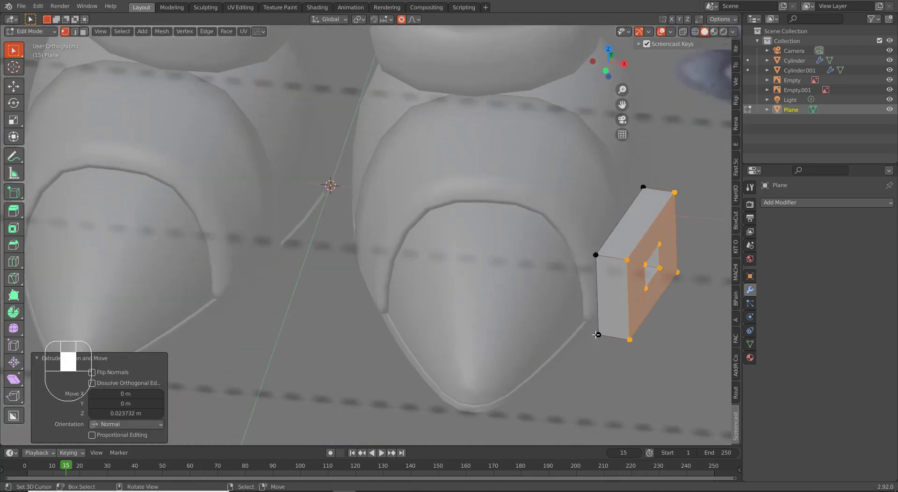
middle_click_drag(622, 296, 605, 271)
right_click(605, 263, "alt")
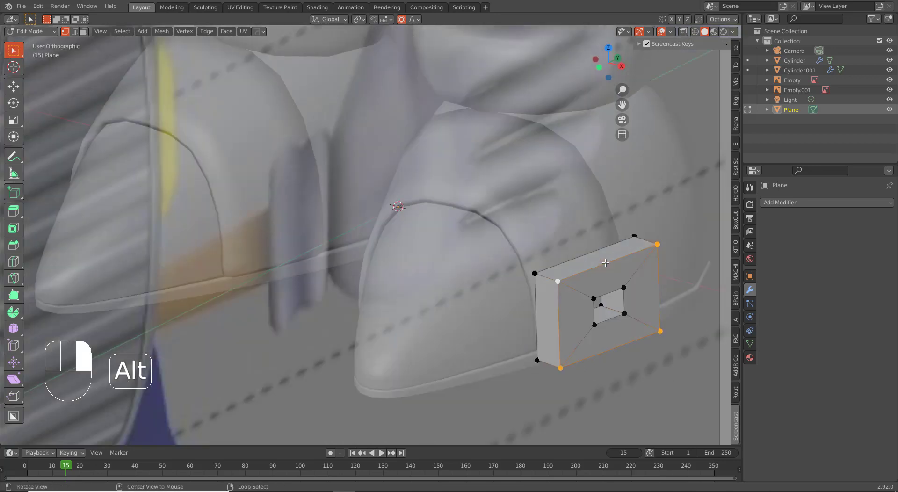
key("g")
key("g")
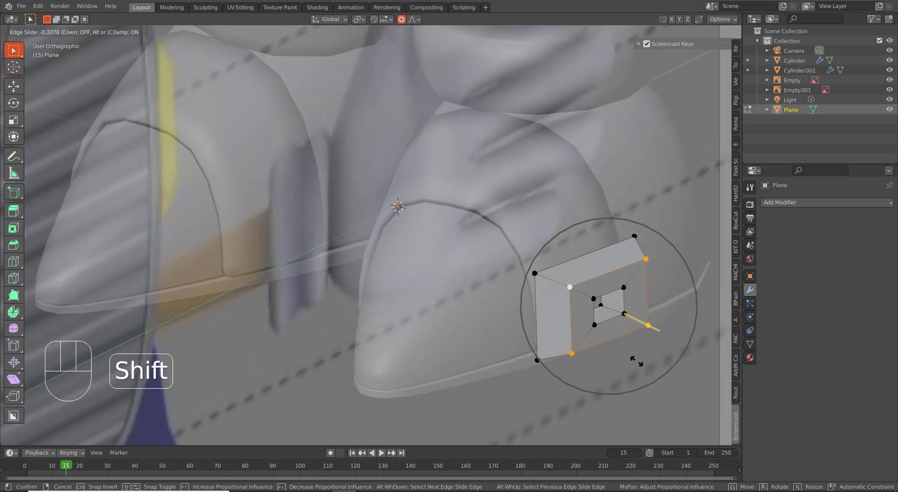
left_click(637, 362)
Cut an edge loop around the buckle's side walls, then slide the outer face's rim inward by a factor of about -0.345
middle_click_drag(498, 317, 541, 291)
key("ctrl+r")
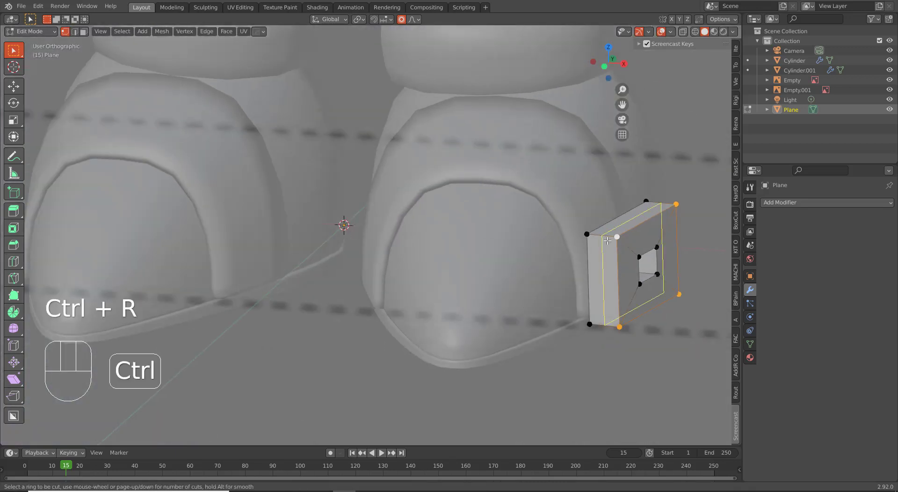
left_click(608, 240)
left_click(604, 242)
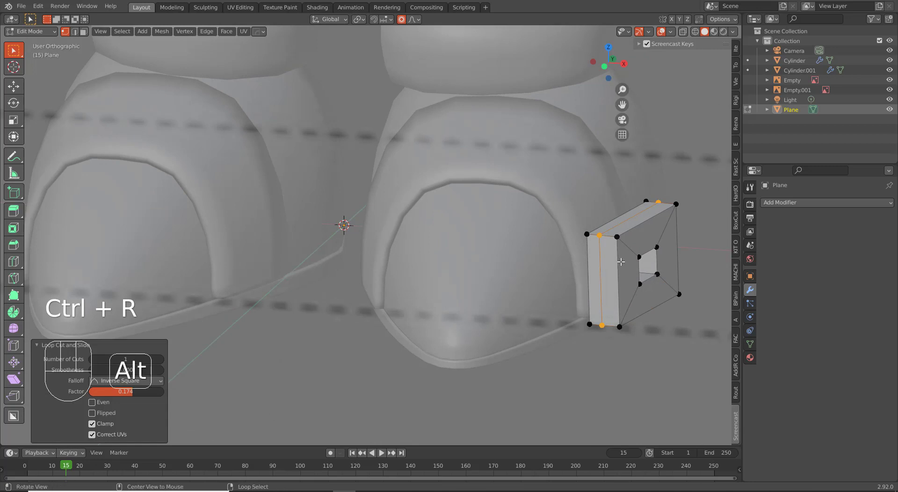
left_click(666, 358, "alt")
key("g")
key("g")
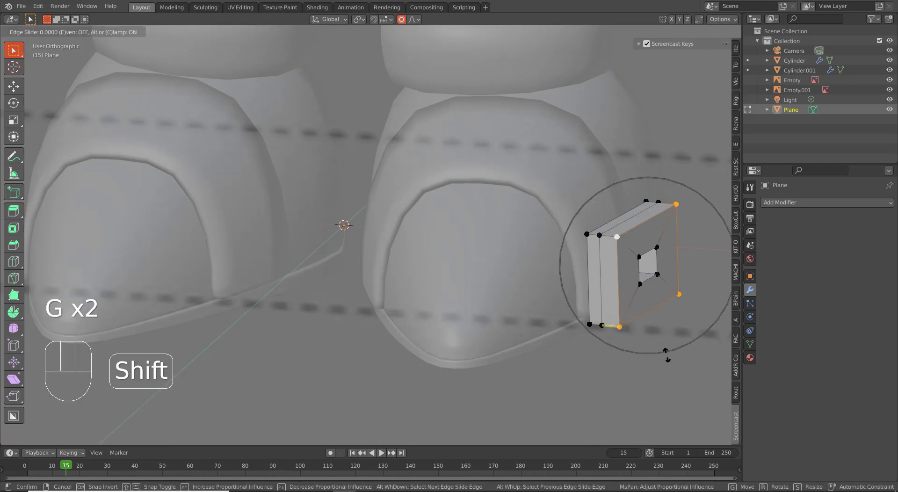
left_click(662, 324)
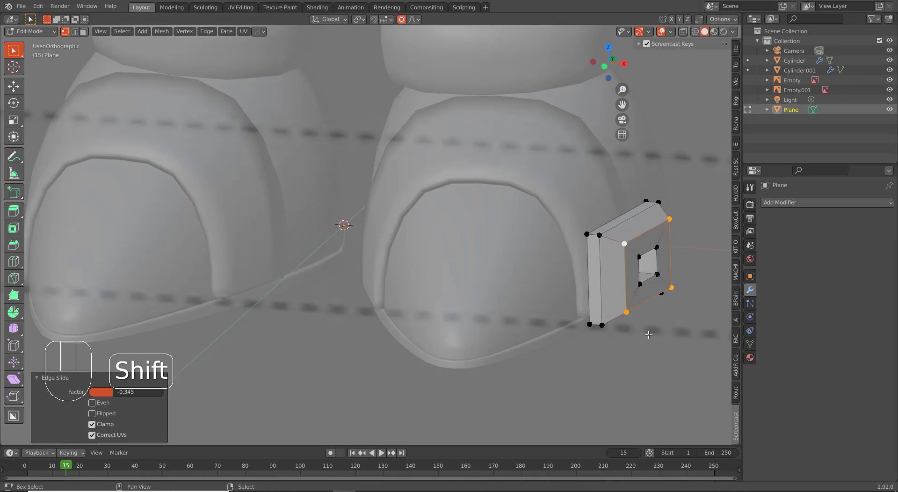
Select the whole linked buckle and, seen from above, move it about 0.012 m toward the shoe in X and rotate it by about 2.46°
key("shift+KP_1")
key("KP_1")
middle_click_drag(628, 311, 561, 367, "shift")
key("ctrl+l")
scroll(640, 295, "up", 2)
key("KP_7")
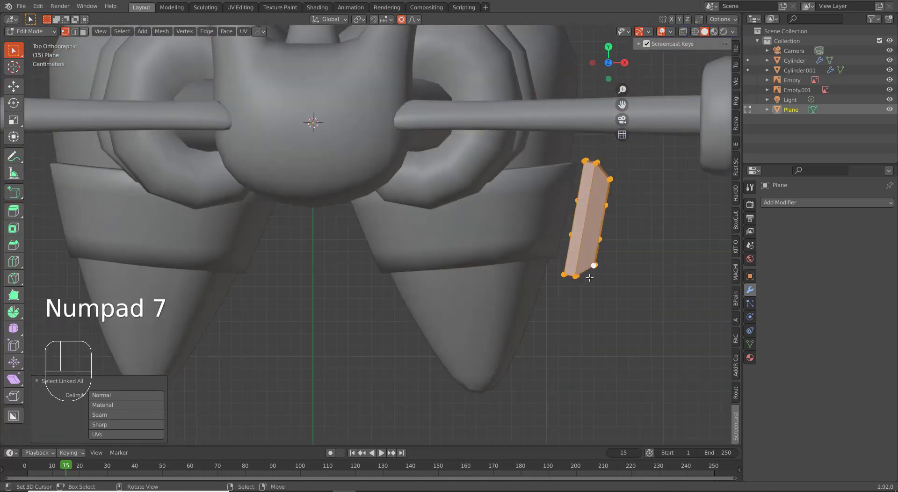
key("g")
left_click(580, 260)
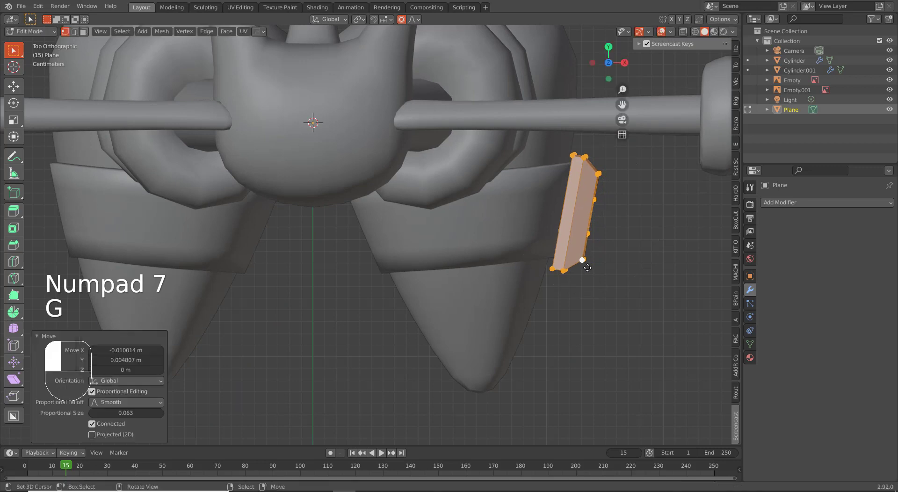
key("r")
left_click(592, 284)
key("g")
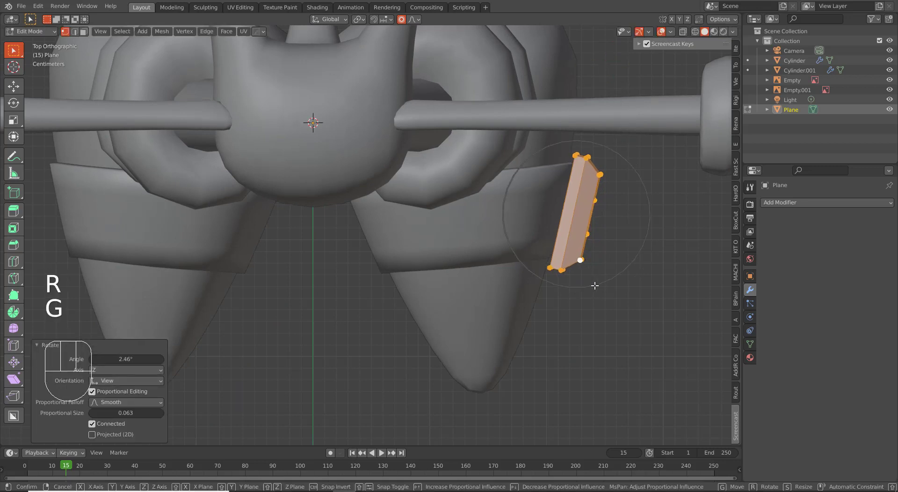
left_click(593, 286)
Finish editing the buckle and open the character body mesh for editing, viewed from underneath the shoes
scroll(498, 287, "down", 3)
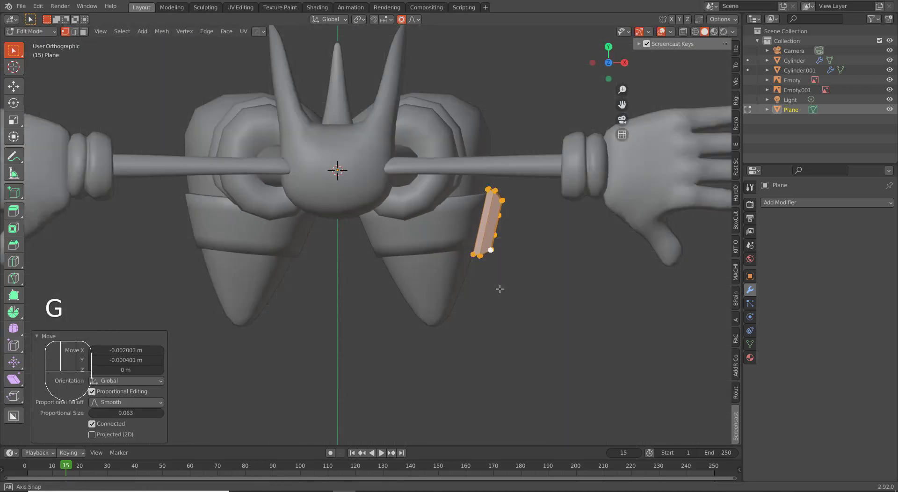
middle_click_drag(497, 287, 416, 317)
scroll(478, 280, "up", 3)
scroll(478, 280, "down", 4)
scroll(405, 323, "up", 2)
key("Tab")
scroll(426, 352, "up", 1)
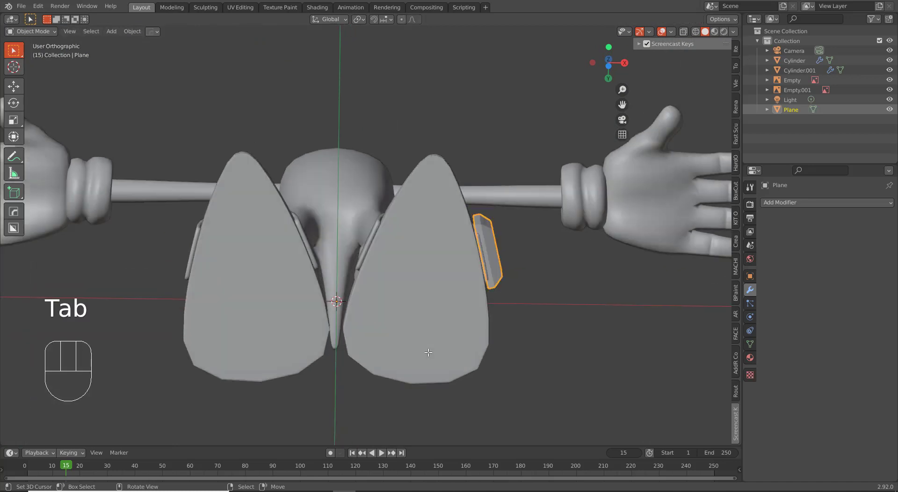
left_click(474, 360)
key("Tab")
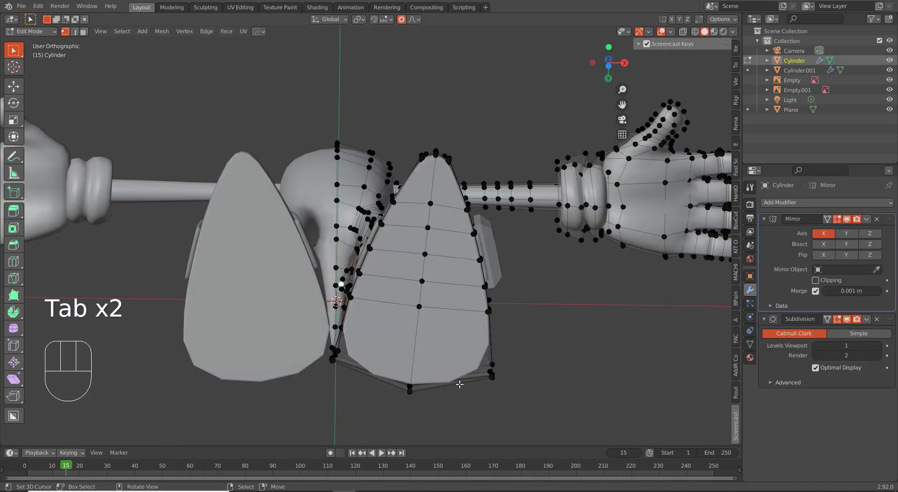
Select the rear corner vertices on both sides of the shoe's heel and scale them by about 0.766 with proportional editing
middle_click_drag(373, 388, 357, 381)
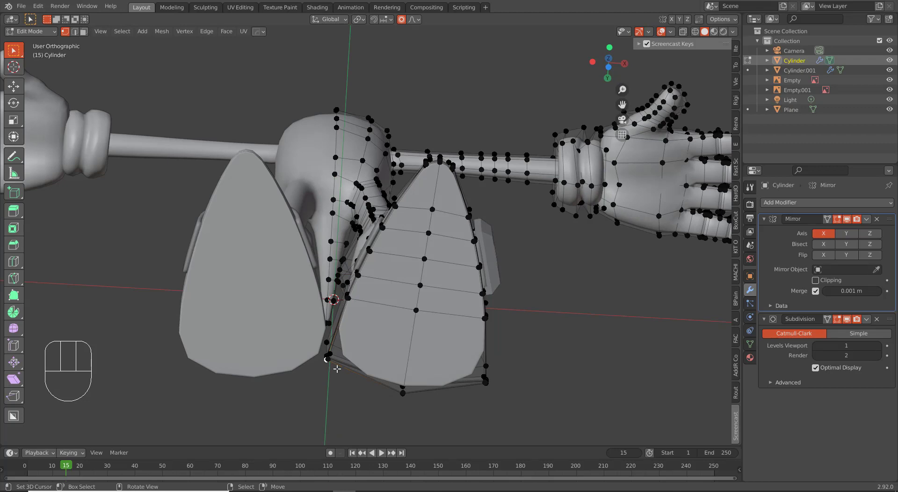
key("z")
key("b")
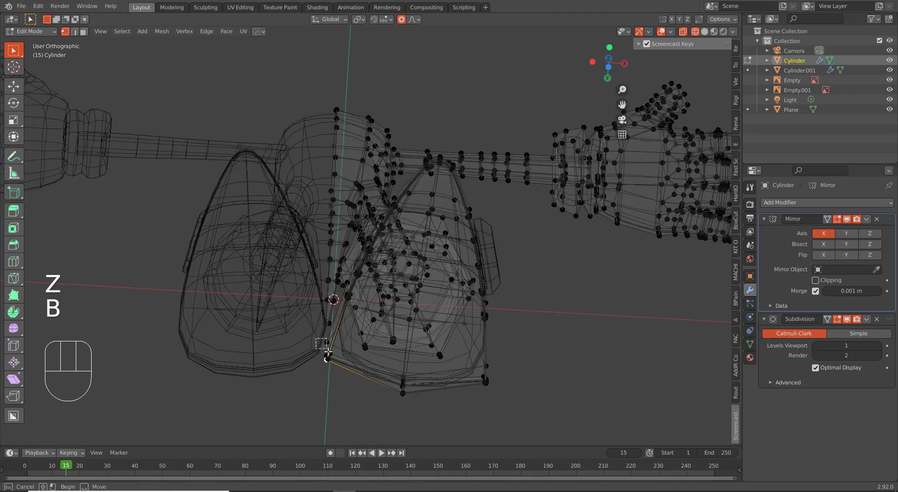
left_click_drag(328, 352, 338, 372)
key("b")
left_click_drag(474, 359, 503, 396)
middle_click_drag(501, 377, 487, 363)
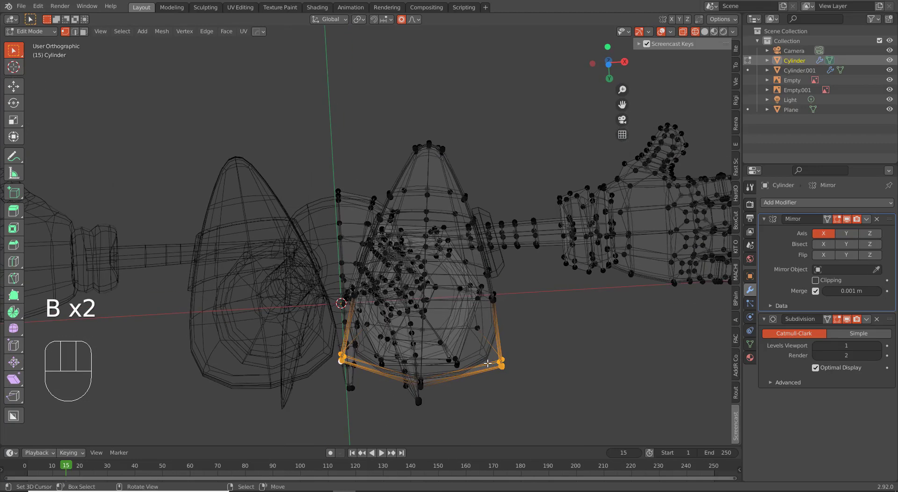
key("s")
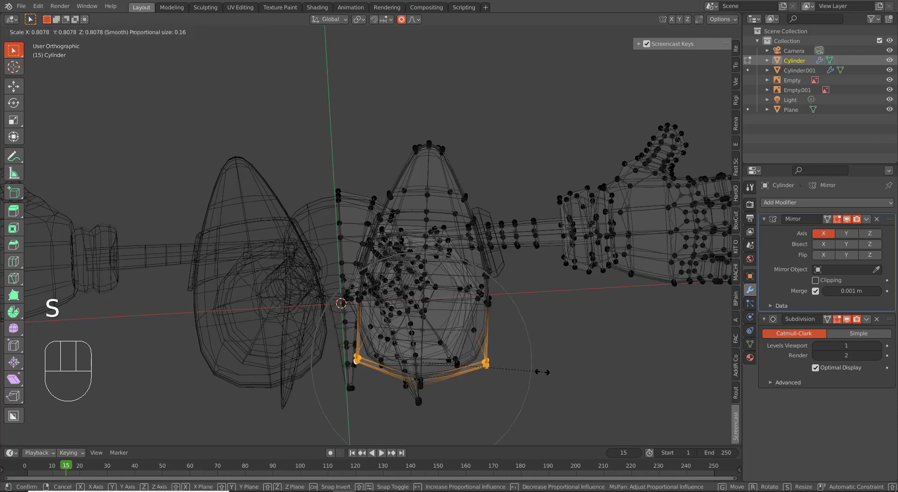
scroll(538, 371, "down", 7)
left_click(555, 372)
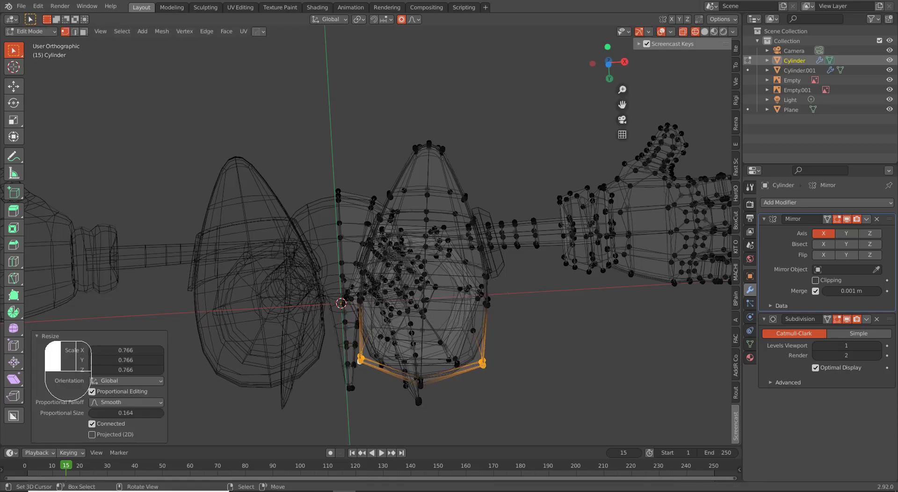
key("z")
Leave the body mesh's editing and select the buckle object beside the shoe
middle_click_drag(564, 360, 563, 324)
key("Tab")
left_click(508, 257)
key("r")
key("z")
right_click(551, 328)
Rotate the buckle's entire mesh slightly around the global Z axis in Edit Mode to follow the shoe's side
key("Tab")
key("a")
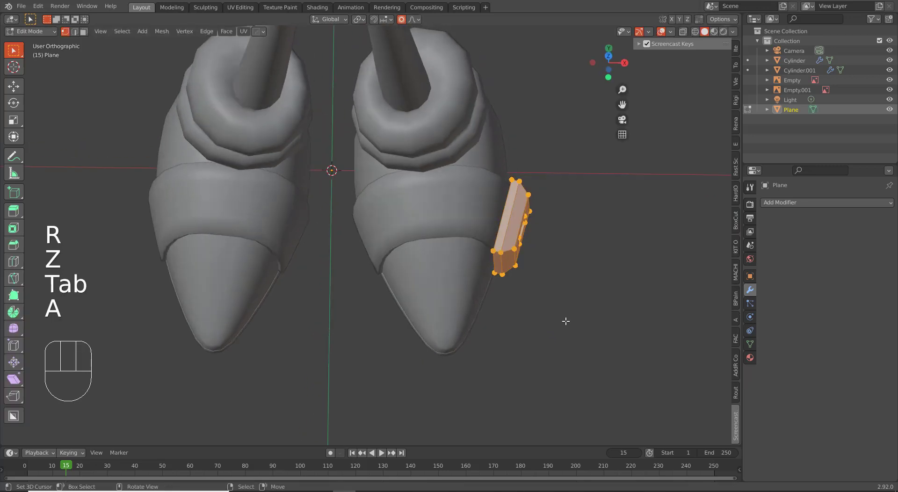
key("r")
key("z")
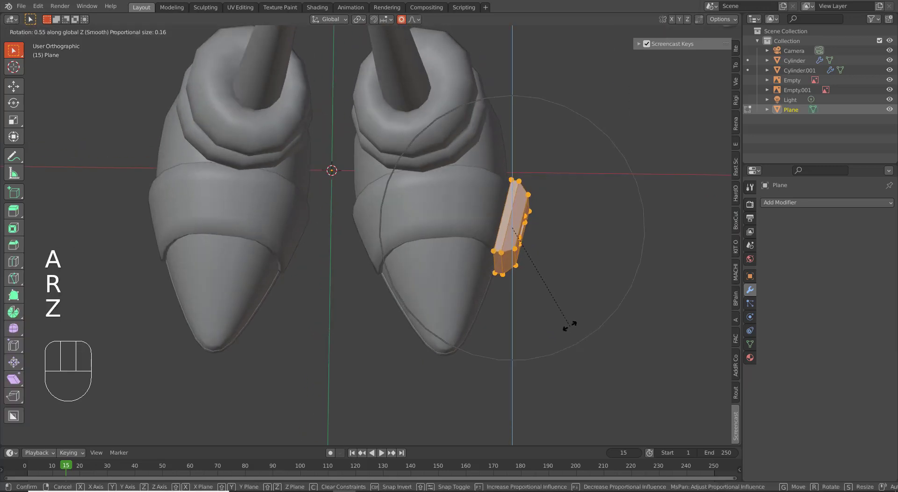
left_click(570, 324)
Return the buckle to Object Mode and shade it smooth
middle_click_drag(570, 324, 516, 313)
key("Tab")
scroll(580, 286, "up", 3)
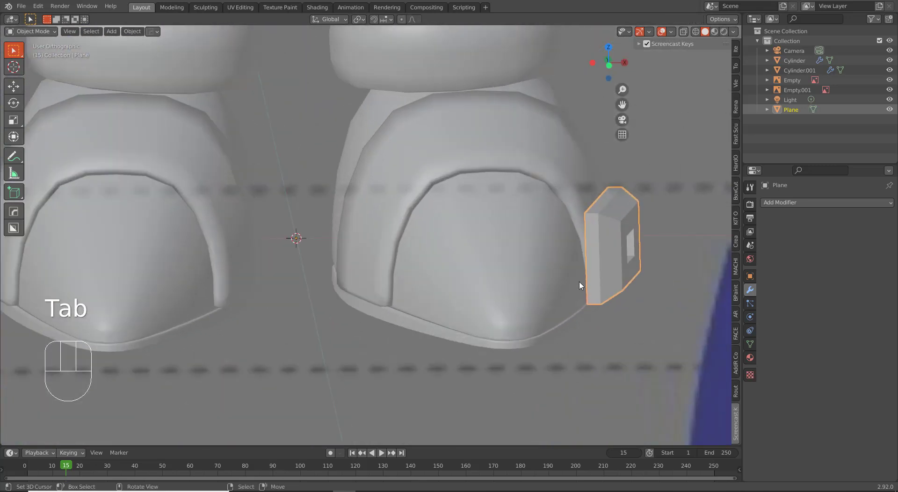
key("w")
left_click(613, 266)
Add a support loop near each edge of the buckle's sloped rim, at factors of about -0.822 and 0.873
middle_click_drag(611, 281, 463, 296, "shift")
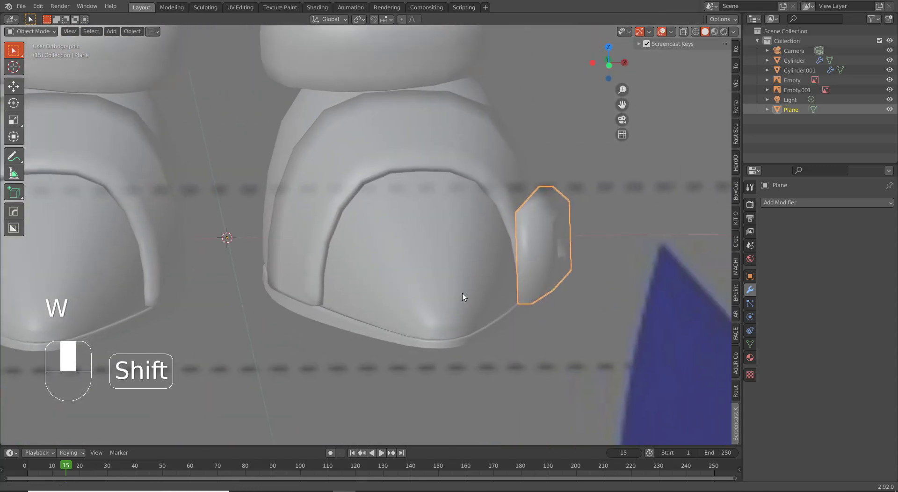
scroll(439, 308, "up", 3)
key("Tab")
middle_click_drag(489, 268, 491, 200)
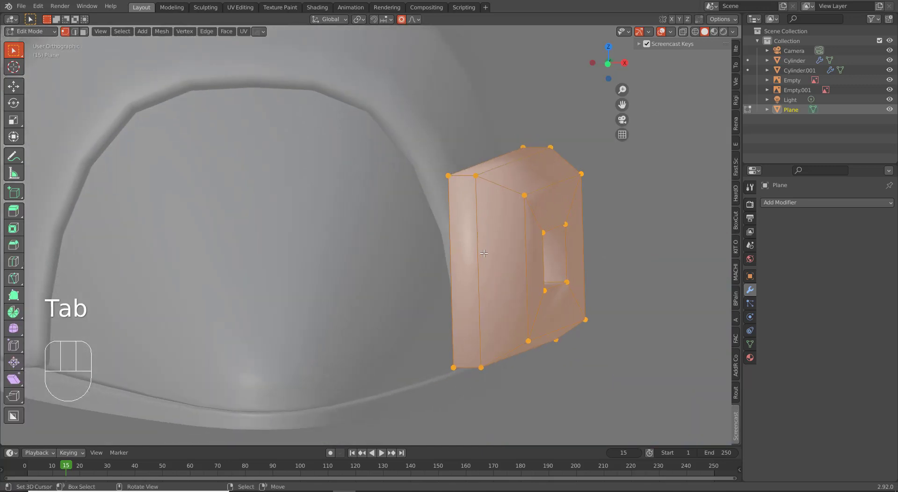
right_click(475, 216, "alt")
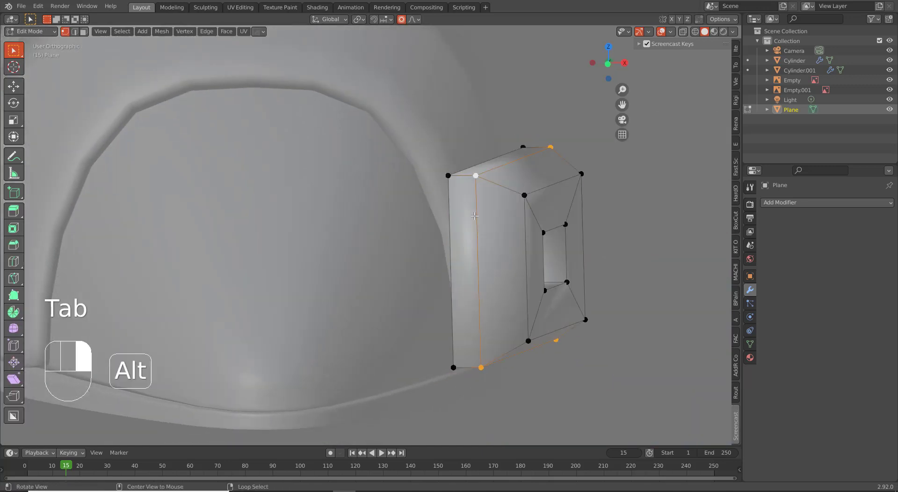
key("ctrl+r")
left_click(522, 190)
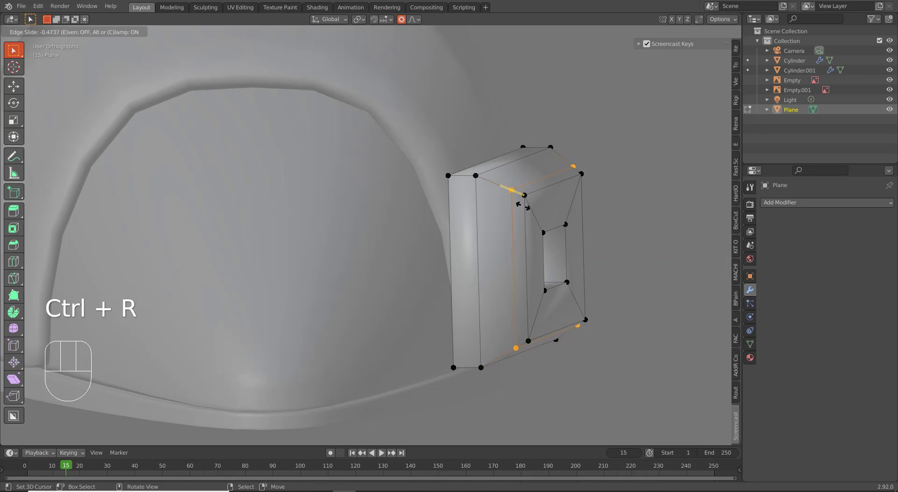
left_click(528, 213)
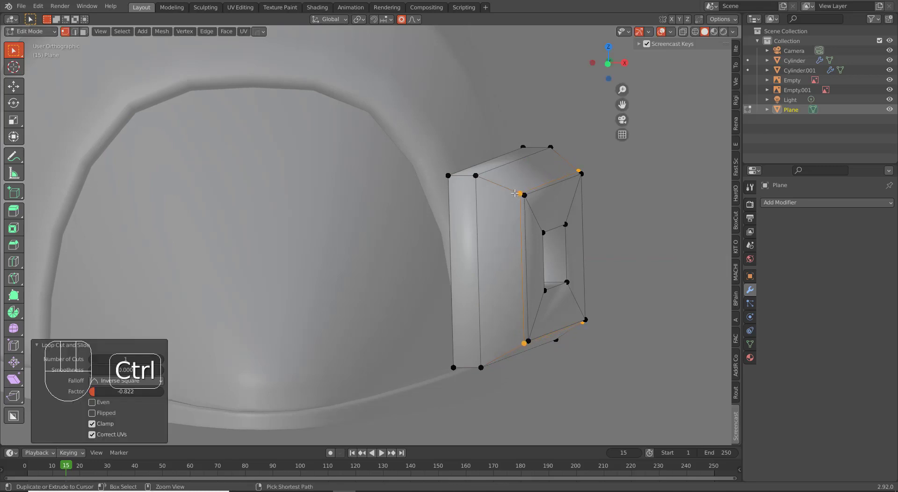
key("ctrl+r")
left_click(514, 193)
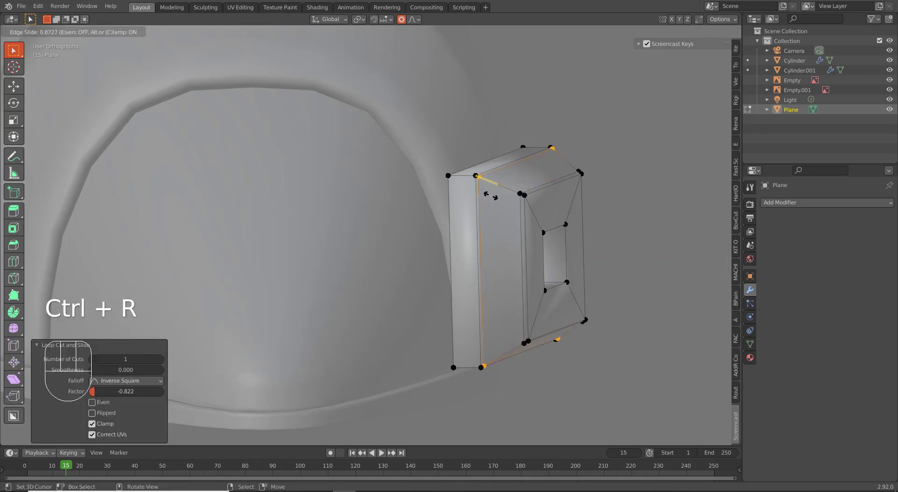
left_click(490, 196)
Cut a centred loop around the buckle's side wall and bevel it by about 0.0042 m into two loops near the wall's edges
key("ctrl+r")
left_click(461, 177)
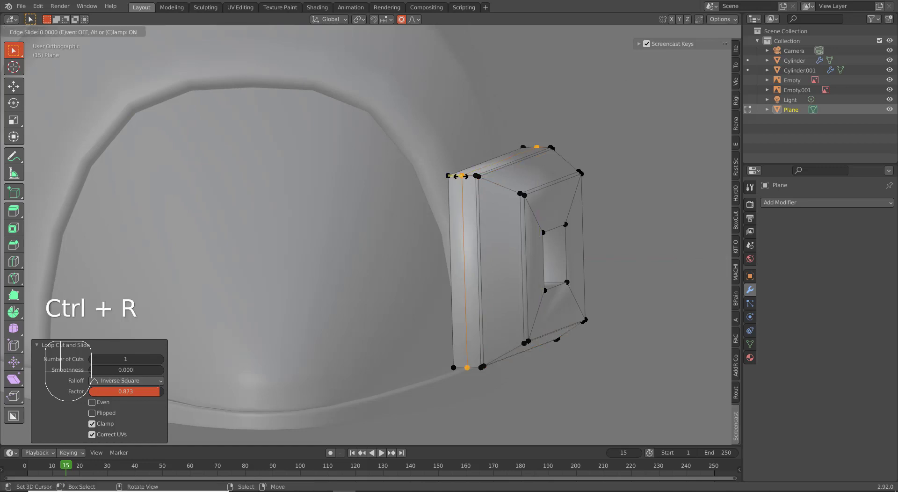
right_click(499, 258)
key("ctrl+b")
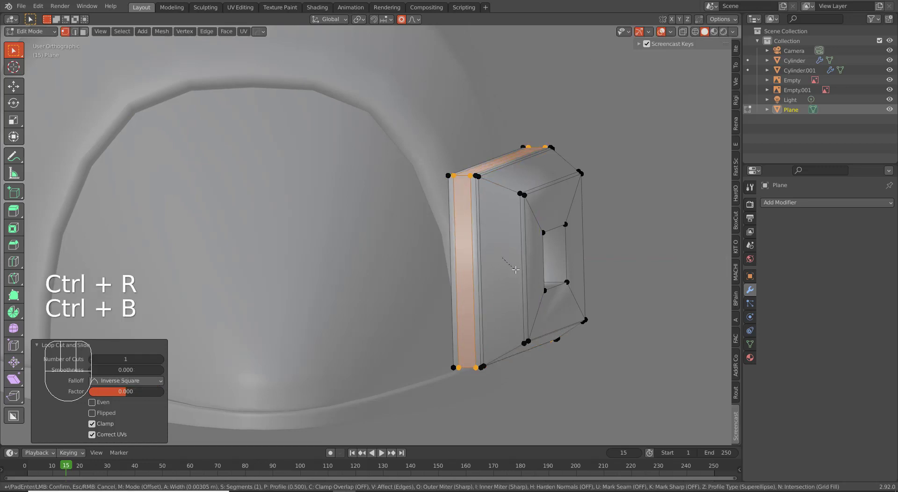
left_click(517, 270)
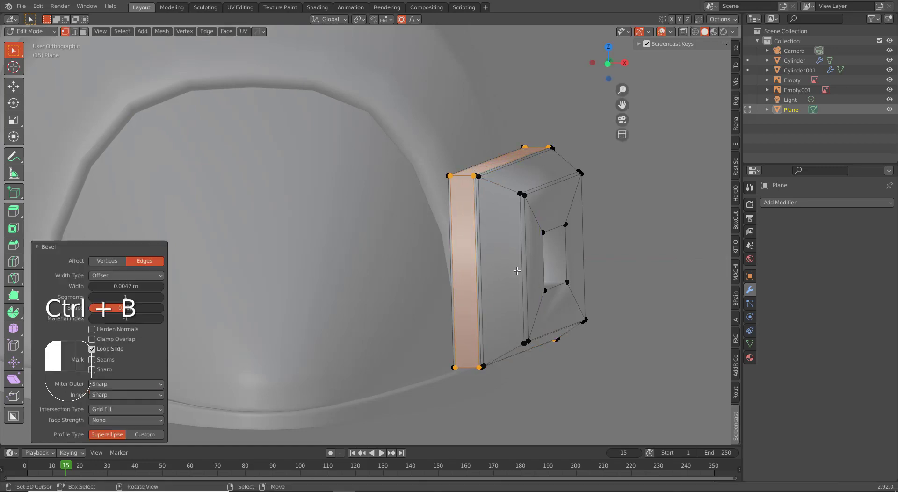
Add support loops on the buckle's outer face near its rim and around the hole, at factors of about -0.820 and 0.744
key("ctrl+r")
left_click(541, 229)
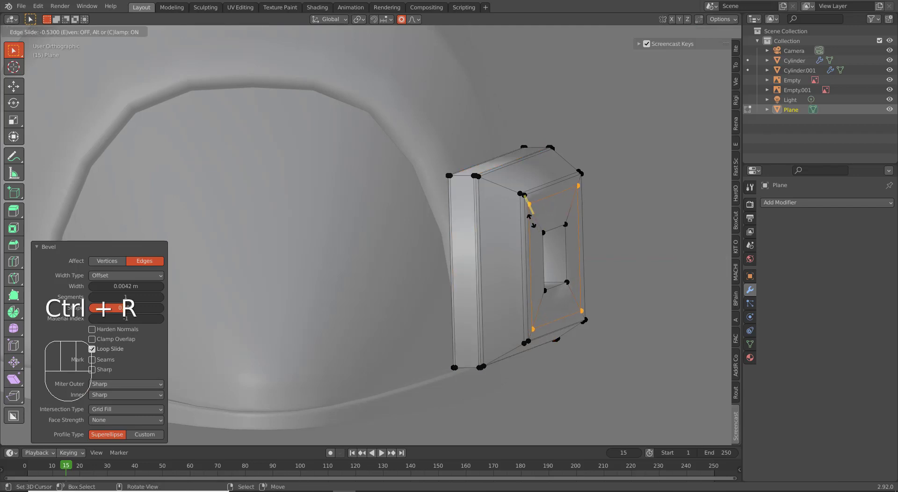
left_click(532, 222)
key("ctrl+r")
left_click(537, 231)
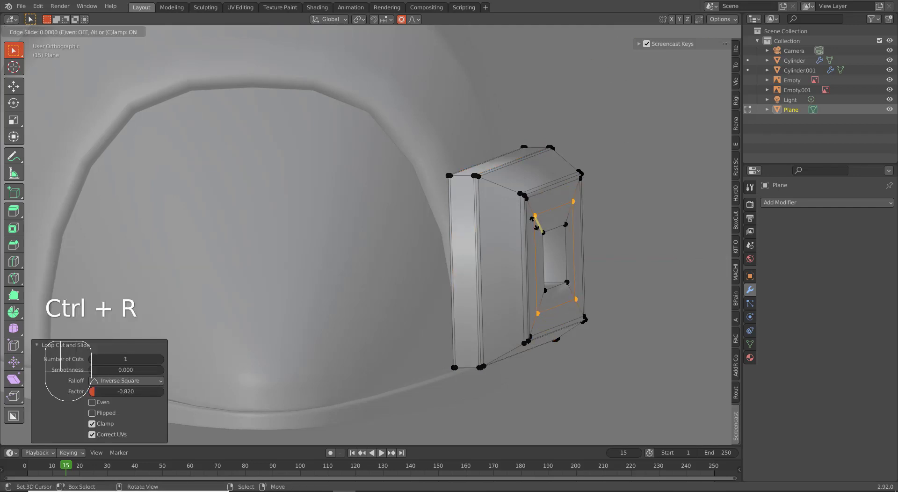
left_click(538, 238)
Add two edge loops along the inner walls of the buckle's hole, at factors of about -0.80 and 0.462
key("ctrl+r")
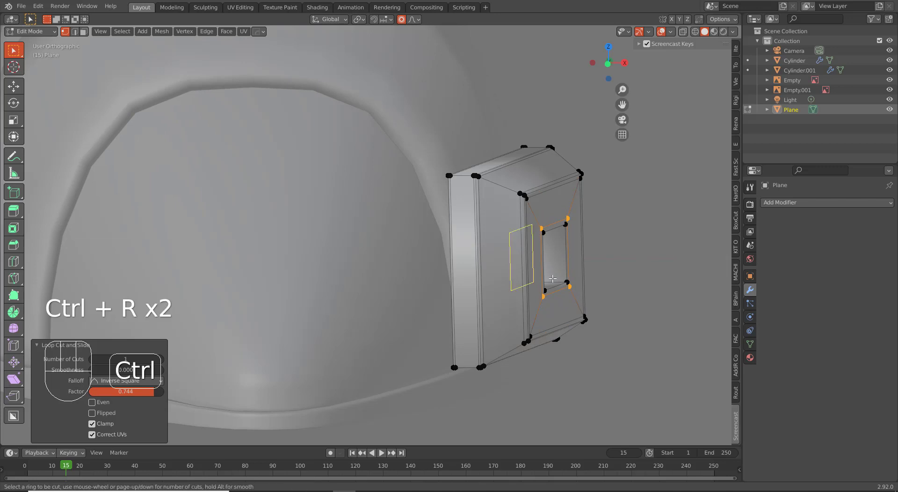
left_click(556, 280)
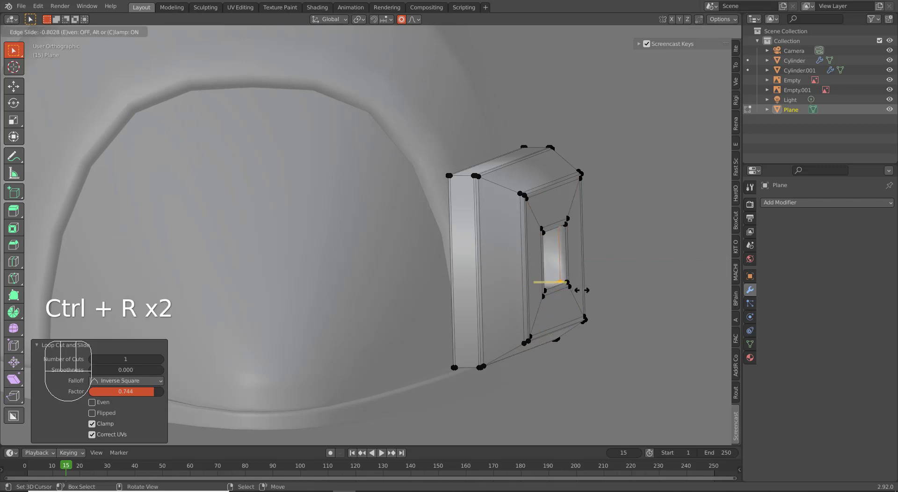
left_click(582, 290)
middle_click_drag(582, 291, 550, 293)
key("ctrl+r")
left_click(555, 289)
left_click(552, 286)
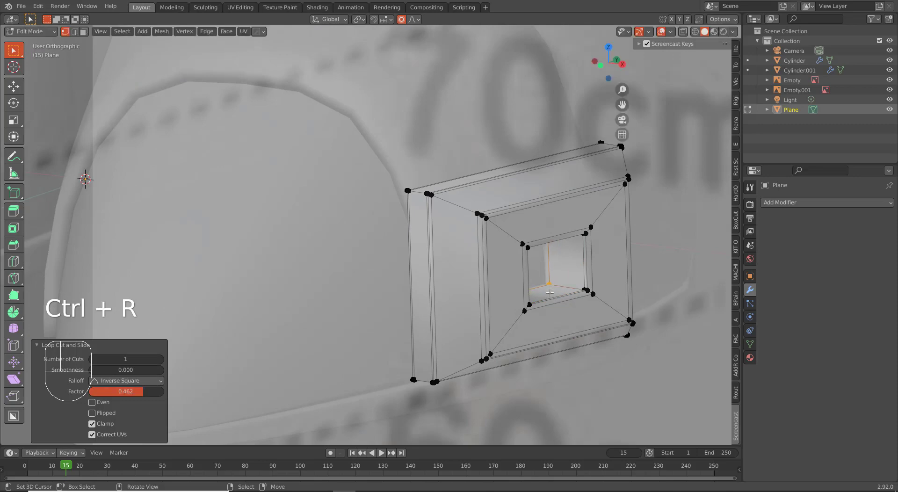
Leave mesh editing and add a Mirror modifier on the X axis to the buckle, leaving nothing selected
key("Tab")
scroll(521, 337, "down", 3)
middle_click_drag(521, 336, 457, 321)
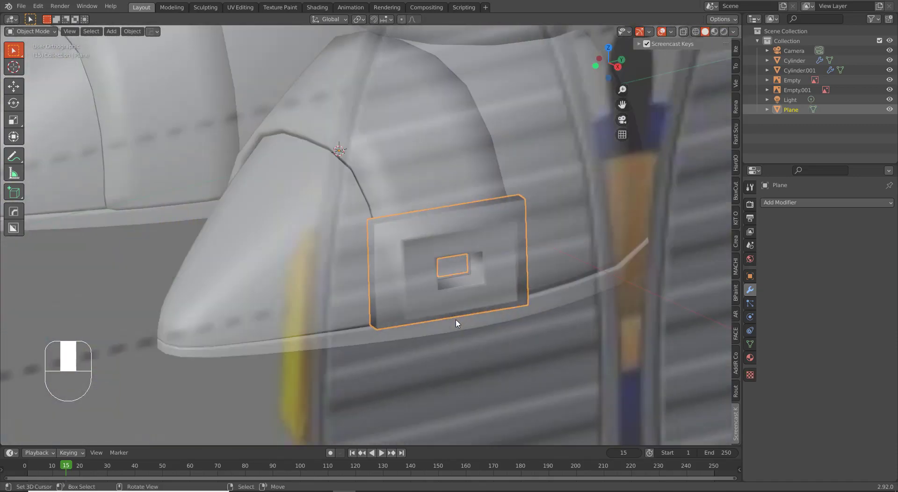
scroll(453, 317, "down", 4)
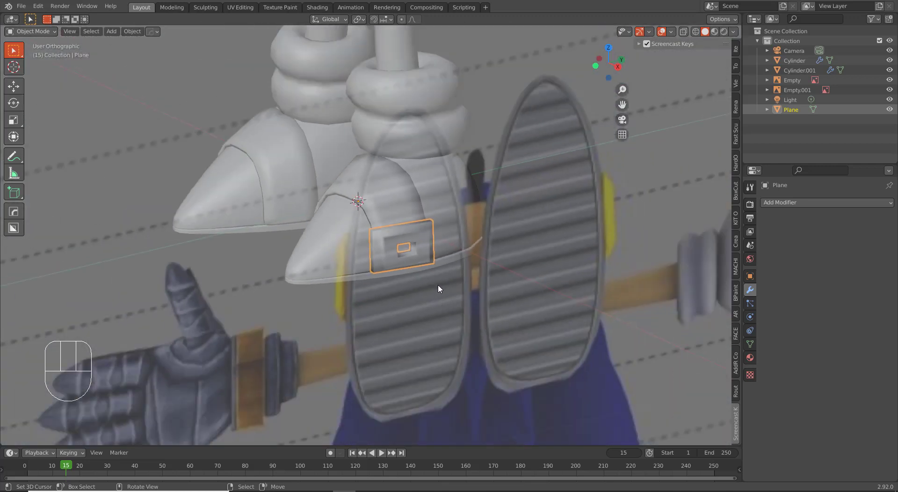
middle_click_drag(438, 288, 463, 283)
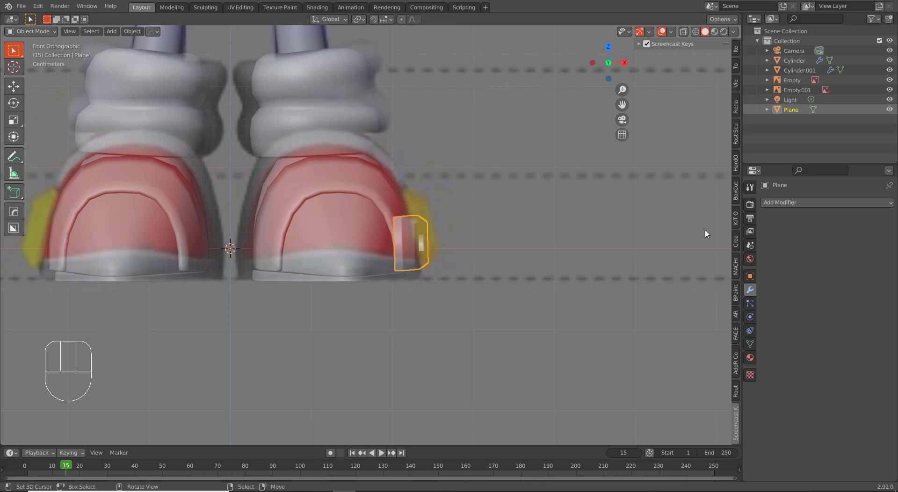
left_click(843, 202)
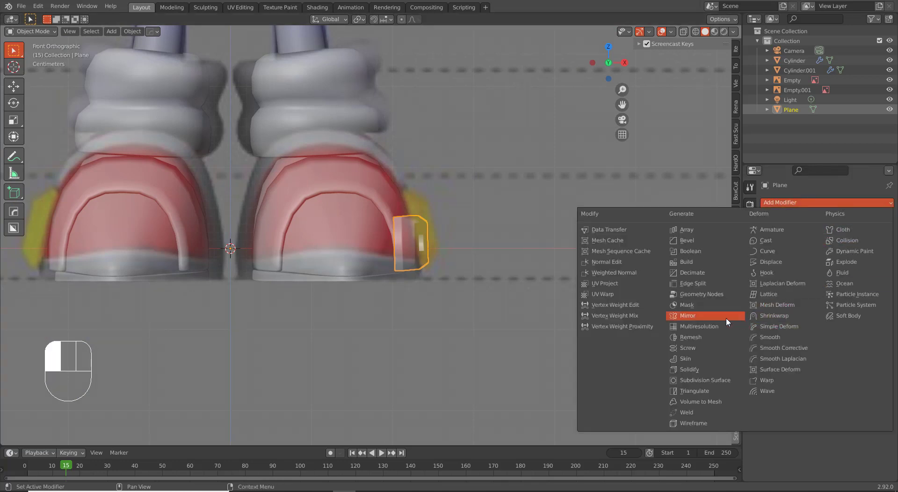
left_click(676, 316)
key("a")
key("a")
Examine the mirrored buckles on both shoes and the character's torso, arms and legs against the front reference image
middle_click_drag(496, 260, 412, 303)
key("KP_1")
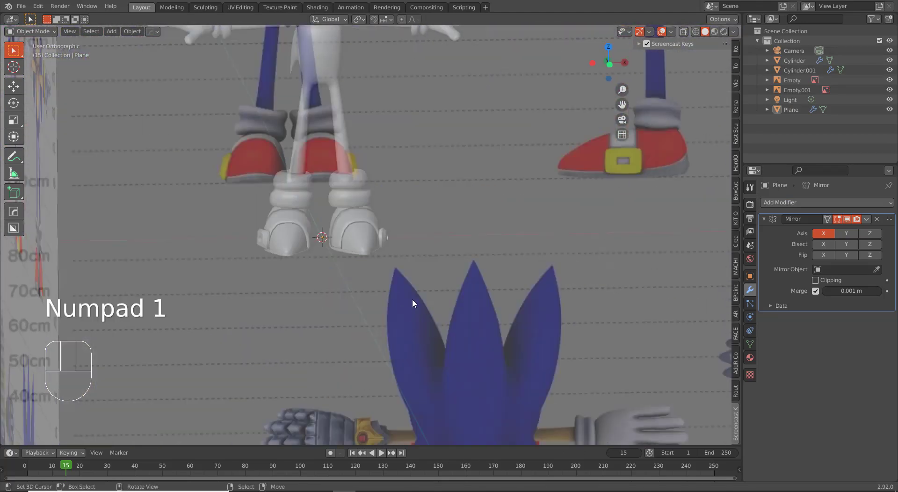
middle_click_drag(387, 199, 412, 210, "shift")
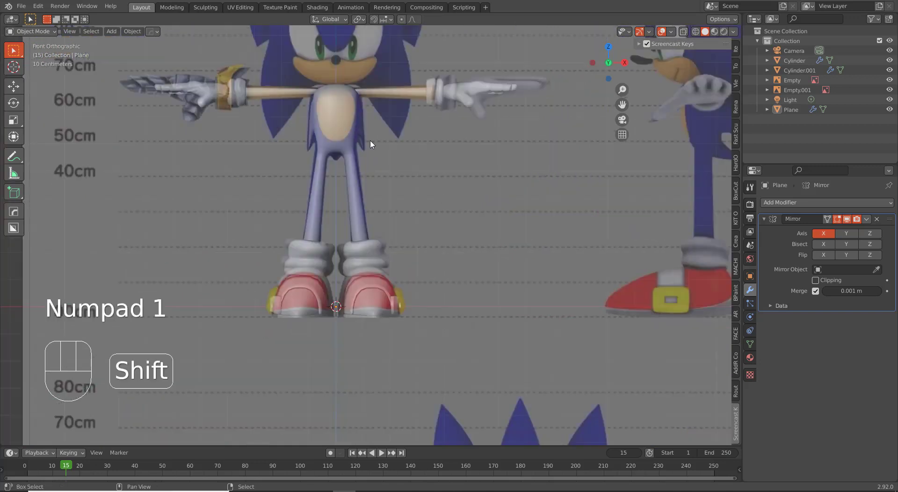
middle_click_drag(371, 143, 497, 161, "shift")
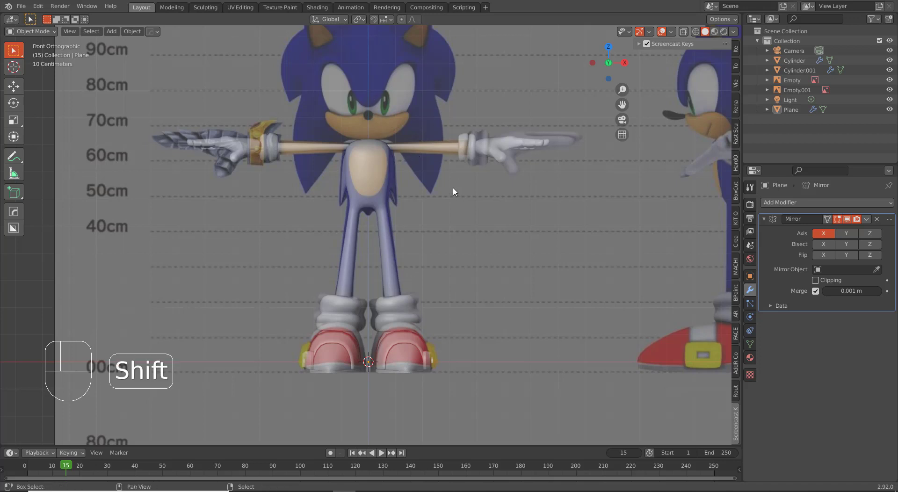
scroll(437, 203, "up", 3)
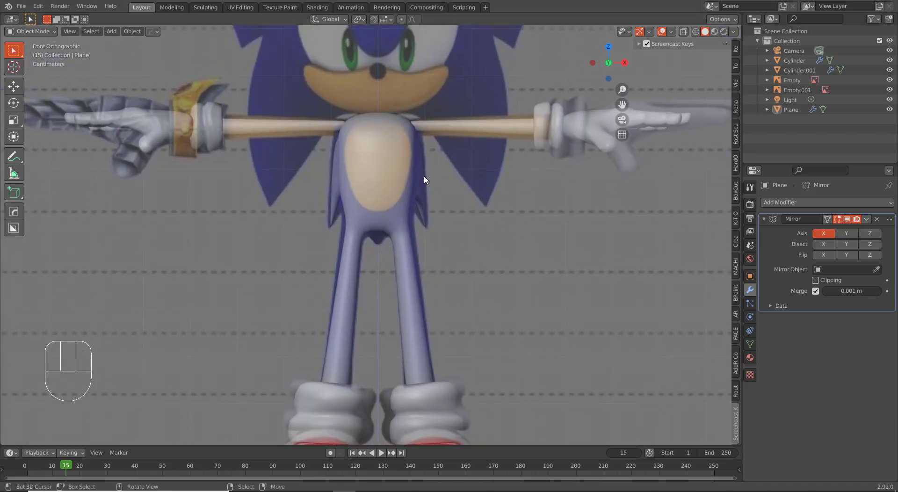
middle_click_drag(410, 200, 376, 210, "shift")
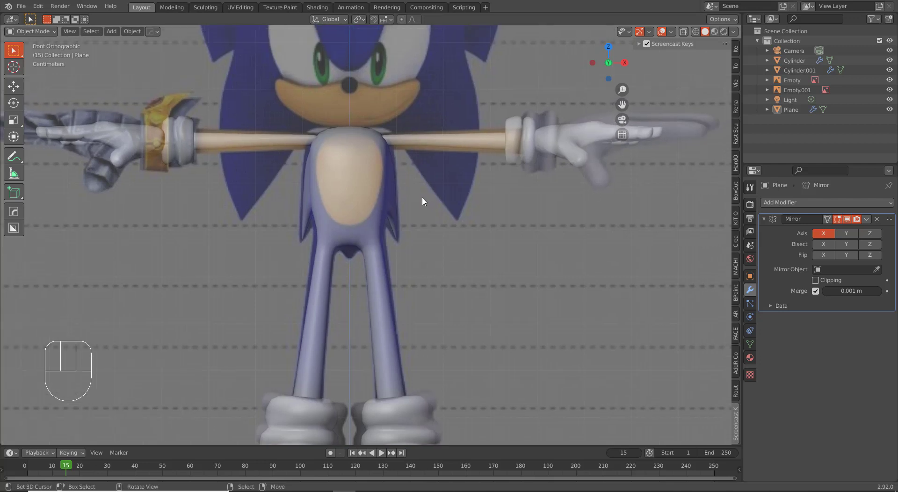